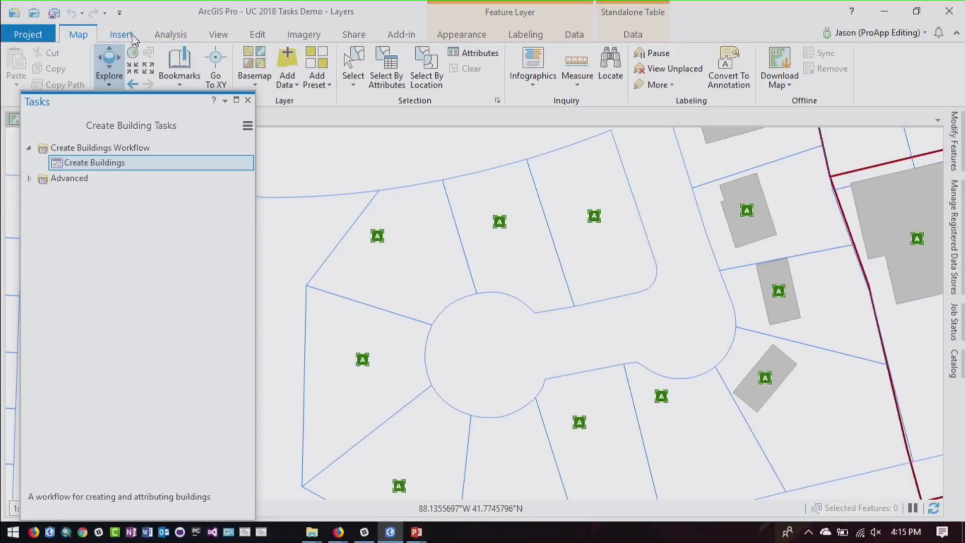
# View the options for inserting a task item and the project's existing task items in the Catalog pane.
pyautogui.click(125, 35)
pyautogui.click(130, 85)
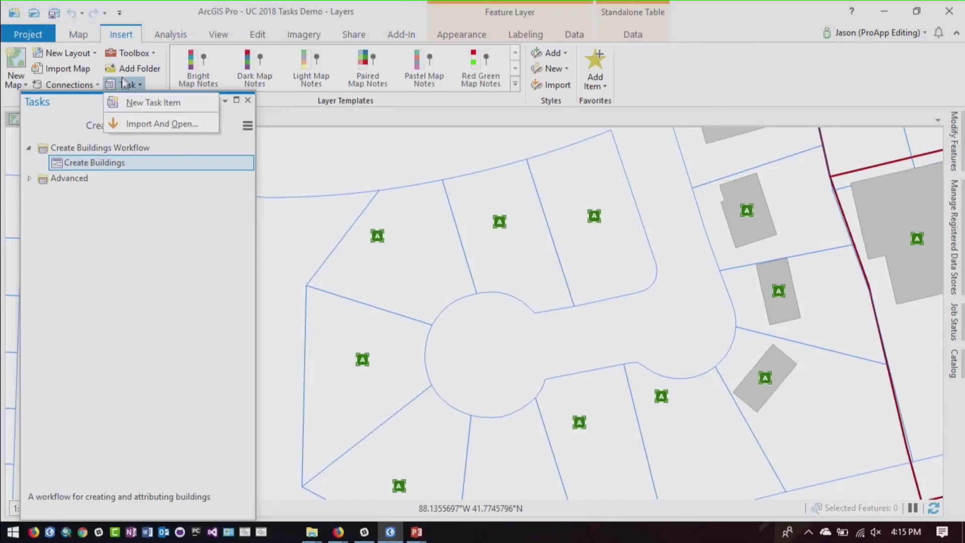
pyautogui.click(151, 11)
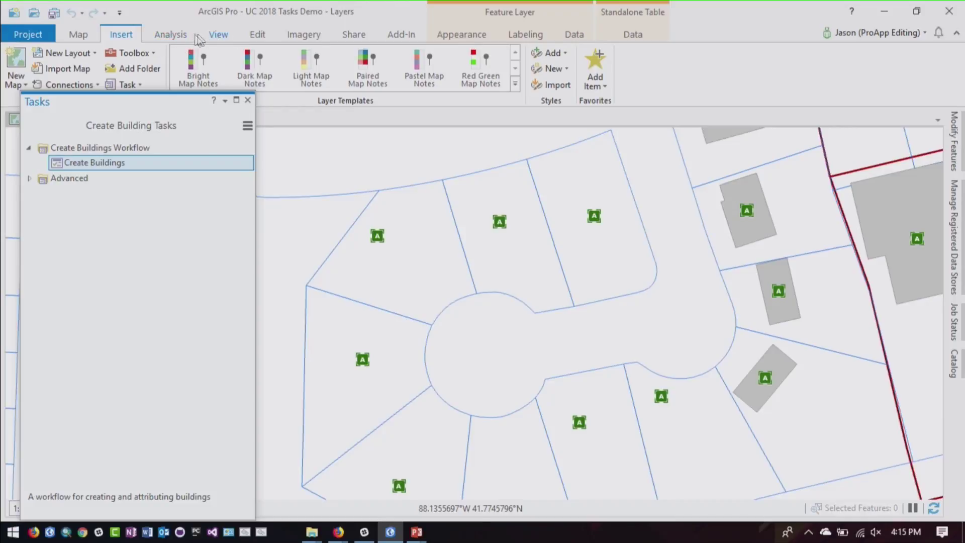
pyautogui.click(223, 36)
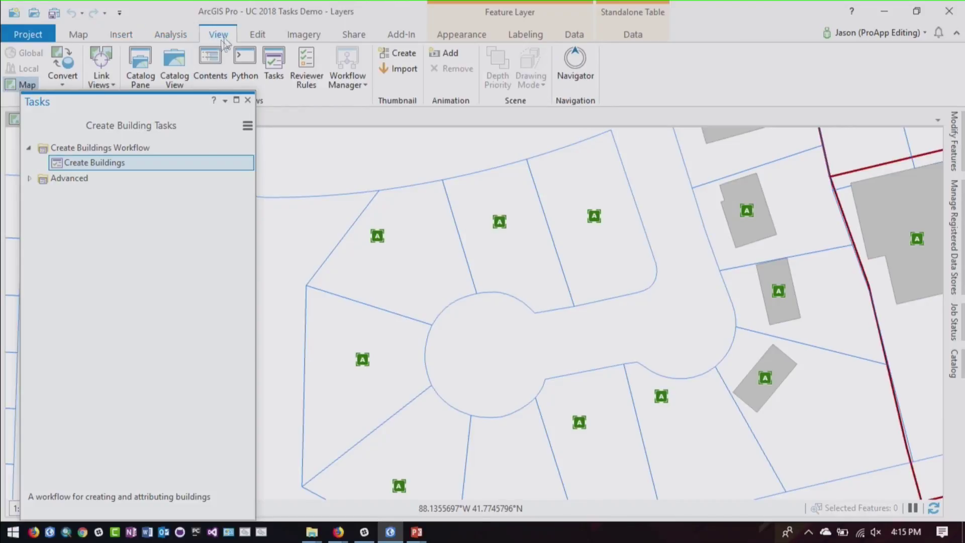
pyautogui.click(140, 65)
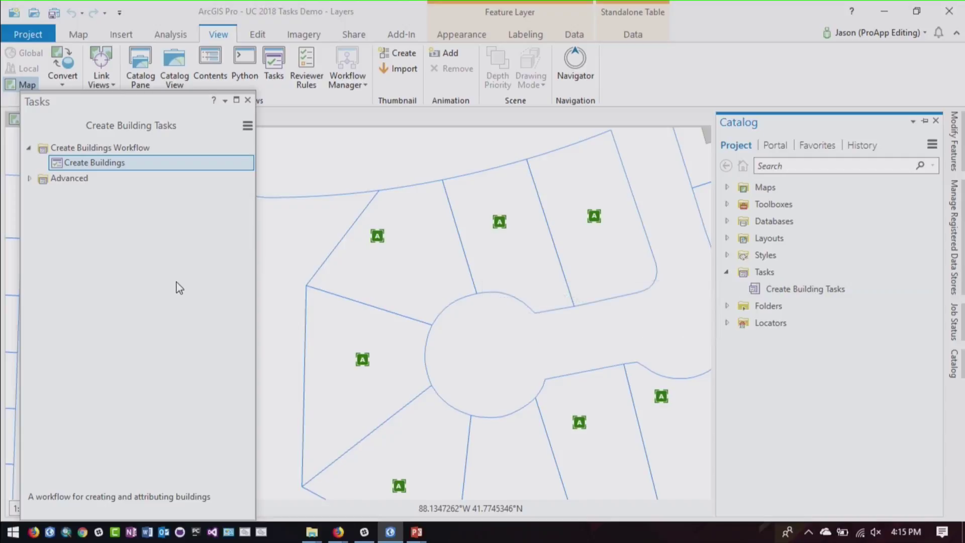
# Open Create Building Tasks for editing in the Task Designer and view the details of the Create Buildings Workflow group and its task.
pyautogui.click(248, 126)
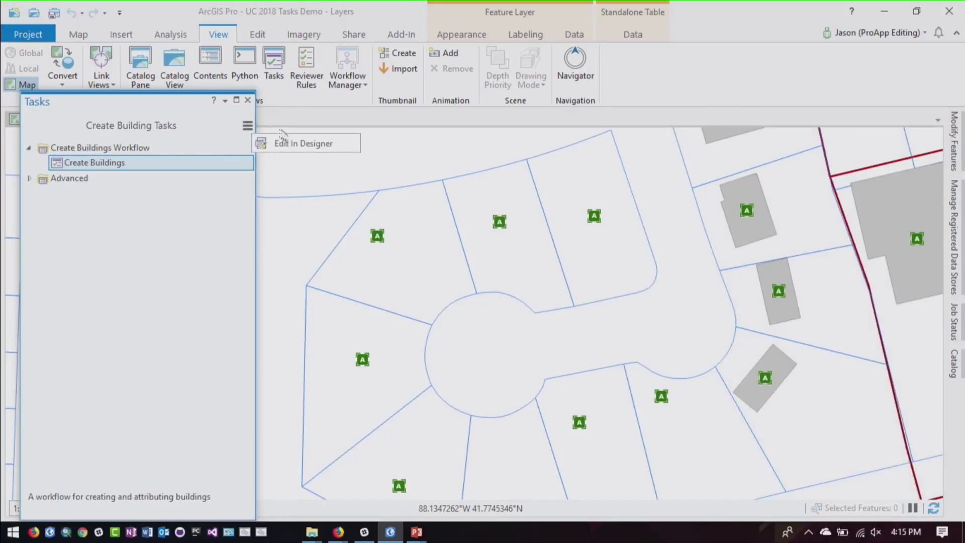
pyautogui.click(306, 144)
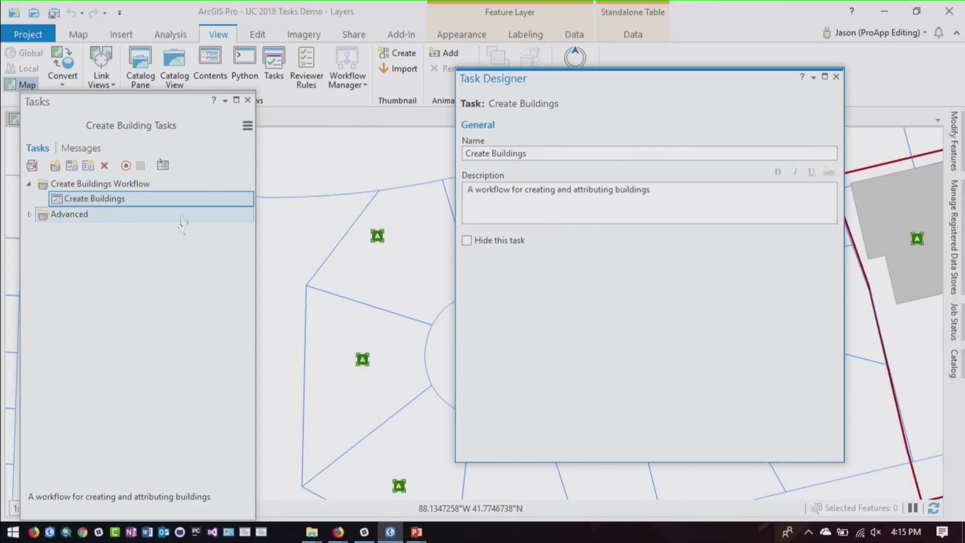
pyautogui.moveTo(651, 88); pyautogui.dragTo(507, 114)
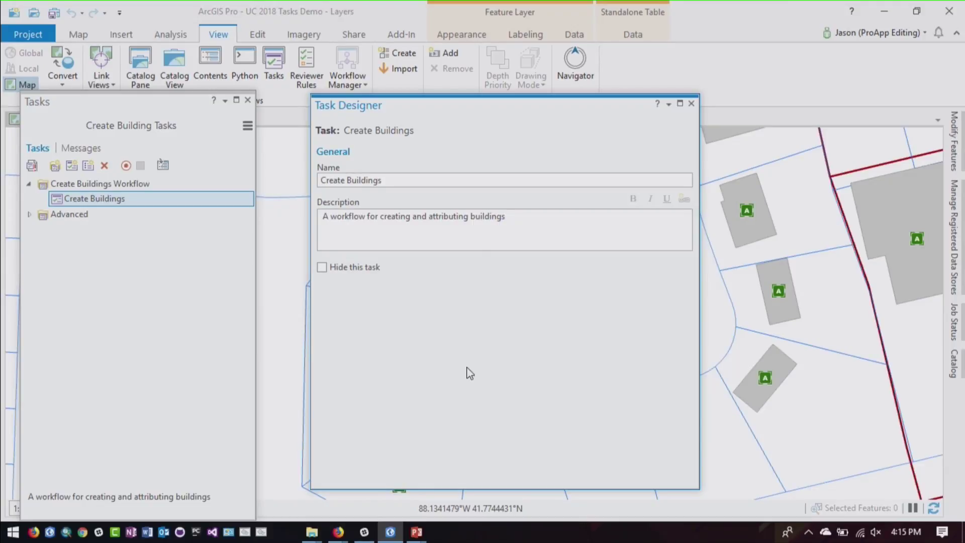
pyautogui.click(78, 186)
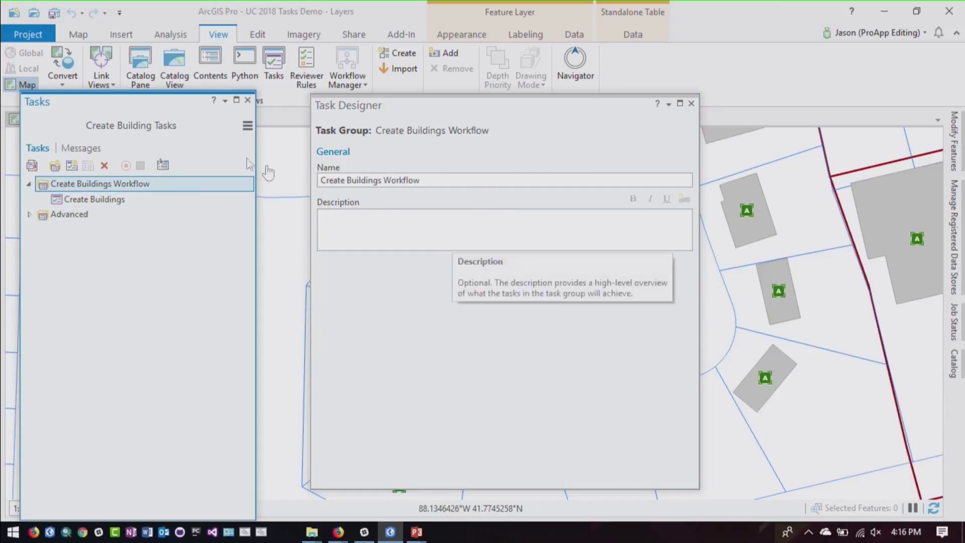
pyautogui.click(103, 200)
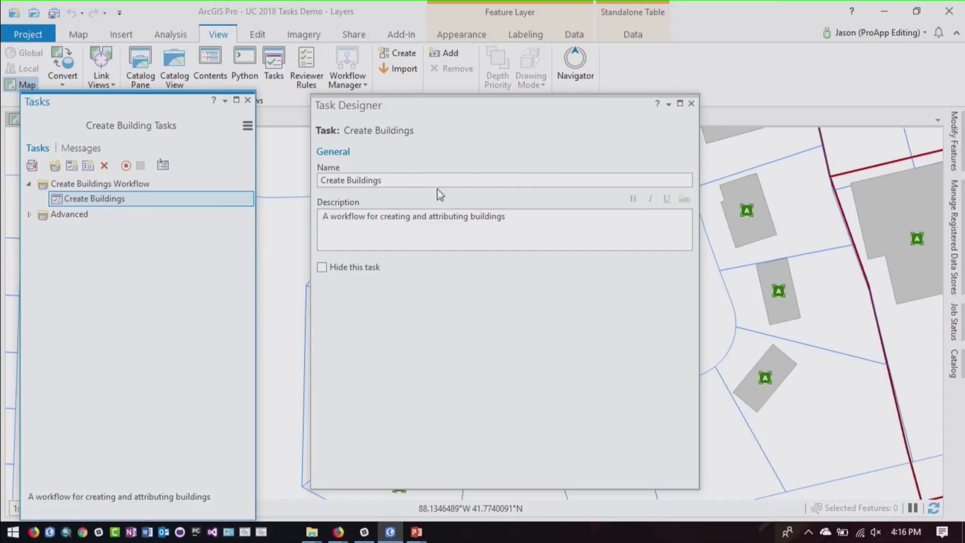
# Add a task group after Create Buildings Workflow, named "Demo" with the description "This is a demo".
pyautogui.click(92, 185)
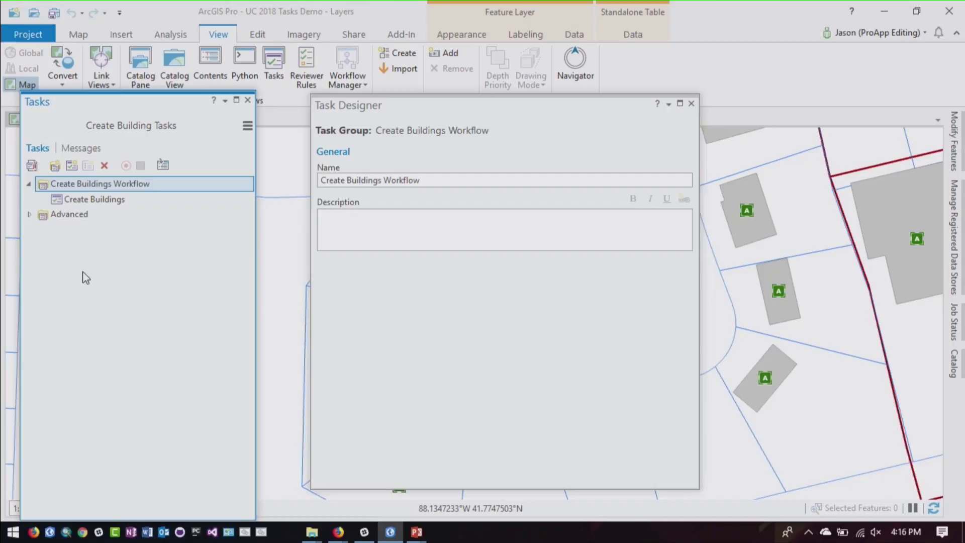
pyautogui.click(55, 165)
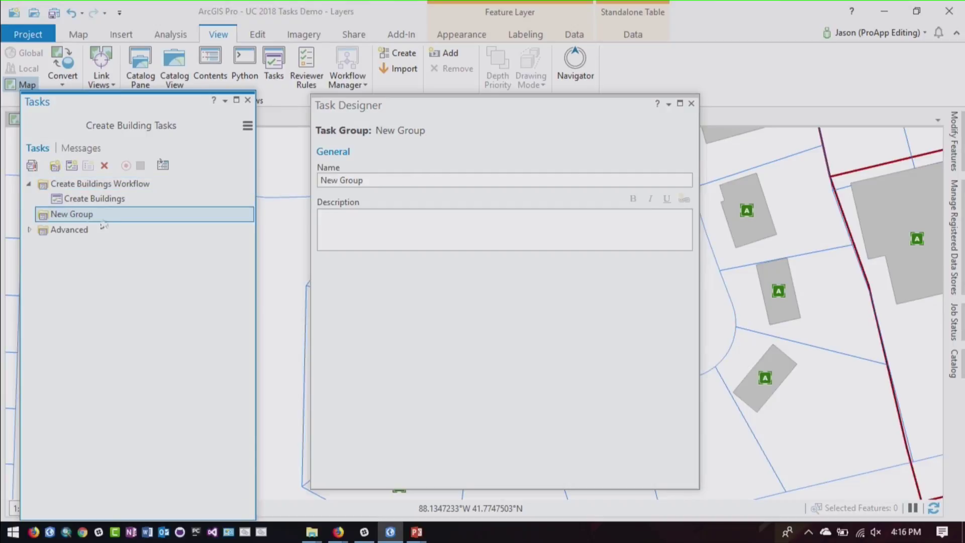
pyautogui.tripleClick(384, 181)
pyautogui.write('Demo')
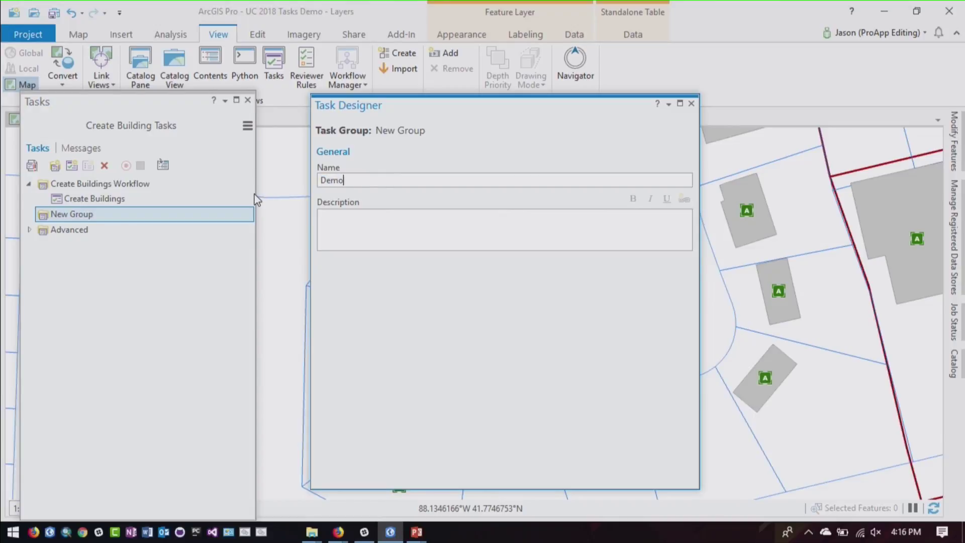
pyautogui.click(375, 224)
pyautogui.write('This is a demo')
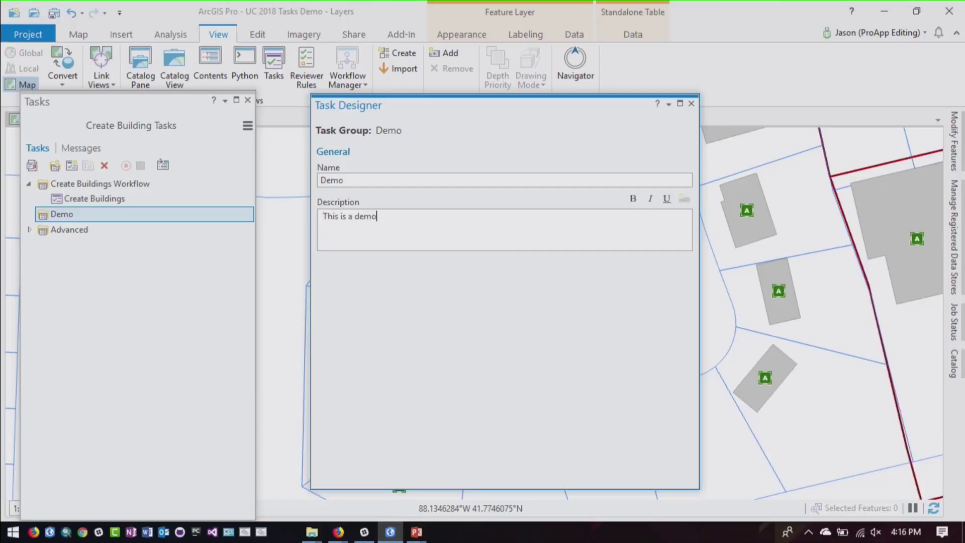
pyautogui.click(406, 181)
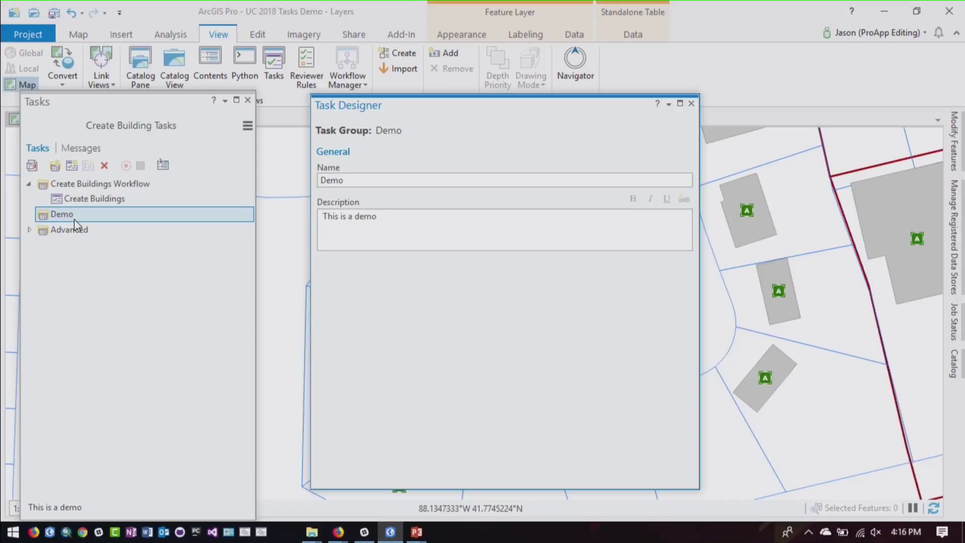
# Add a task to the Demo group, named "UC Demo Create Buildings" with the description "Tasks are fun".
pyautogui.click(71, 165)
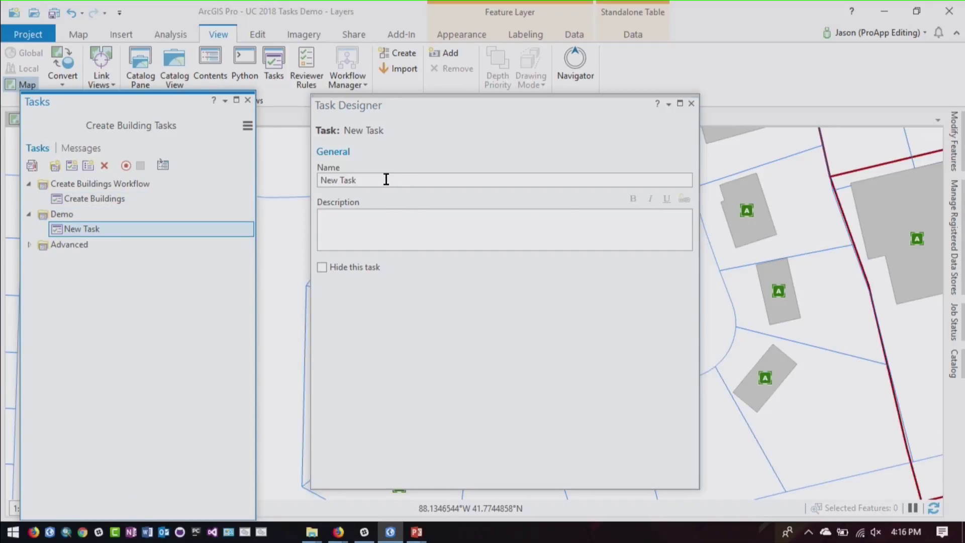
pyautogui.moveTo(386, 180); pyautogui.dragTo(290, 181)
pyautogui.write('UC D')
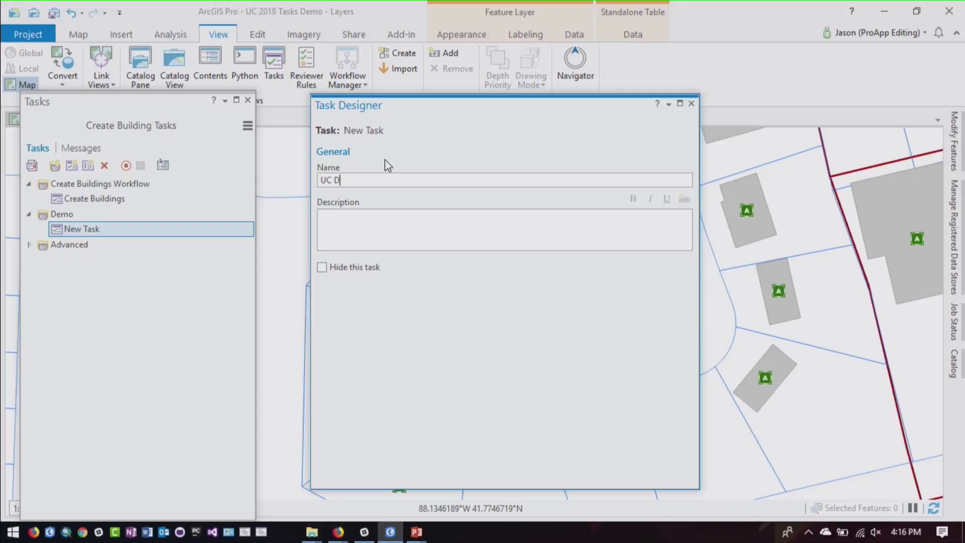
pyautogui.write('emo Create Buildings')
pyautogui.click(387, 216)
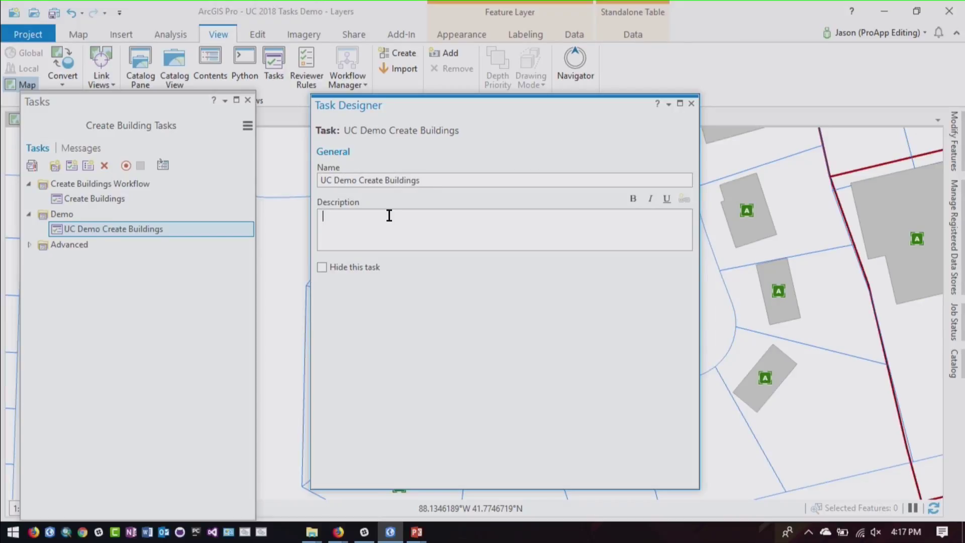
pyautogui.write('T')
pyautogui.press('BackSpace')
pyautogui.write('Tasks are fun')
pyautogui.click(464, 180)
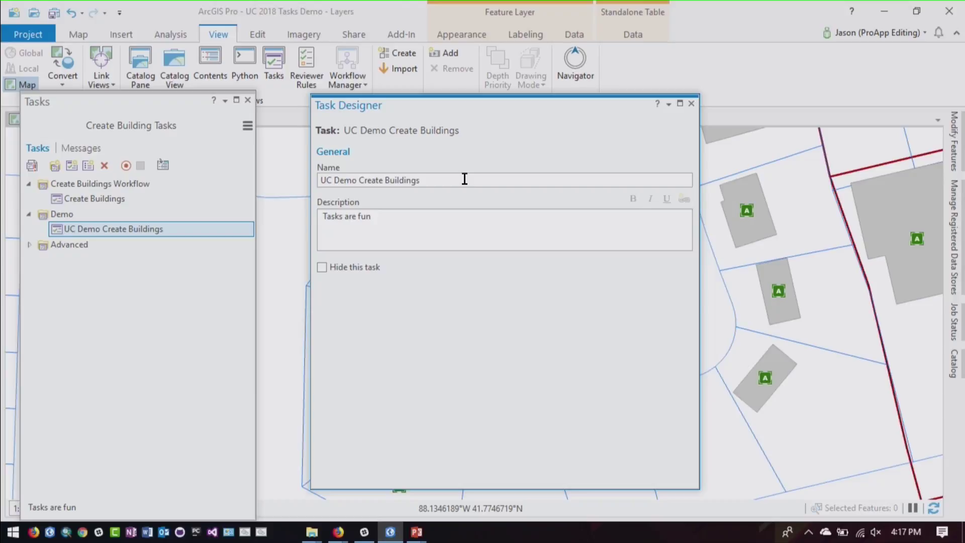
# Open the UC Demo Create Buildings task and add a first step named "Locate Work Area".
pyautogui.doubleClick(115, 231)
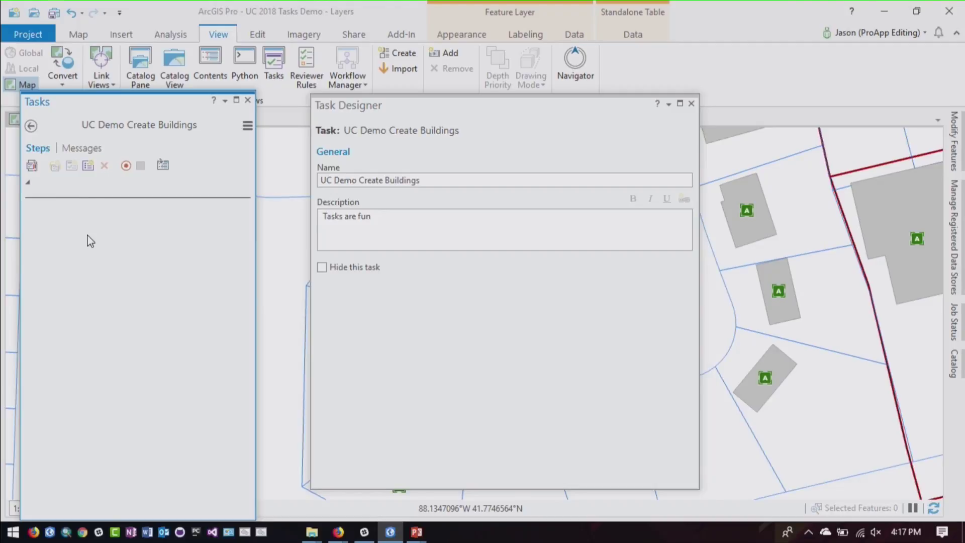
pyautogui.click(88, 166)
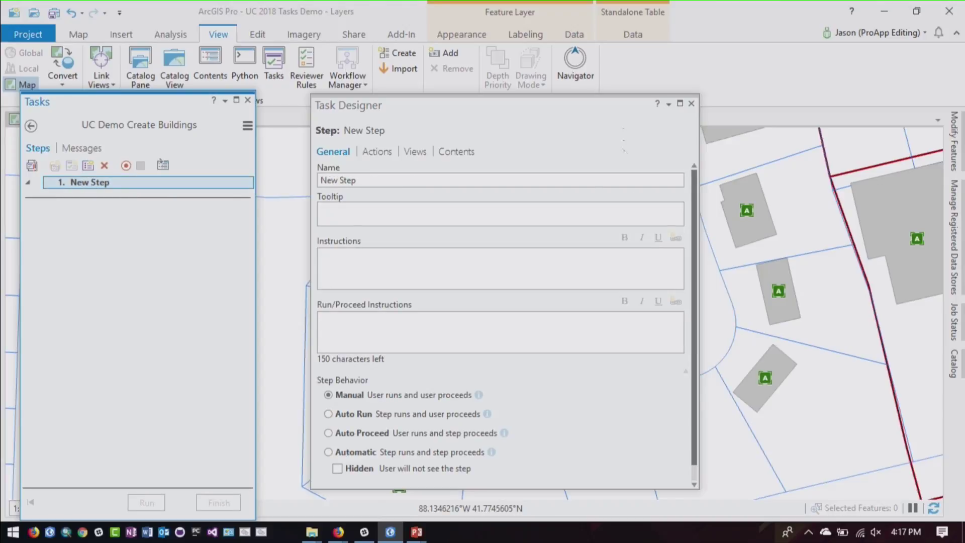
pyautogui.click(390, 177)
pyautogui.hotkey('ctrl', 'a')
pyautogui.write('Loc')
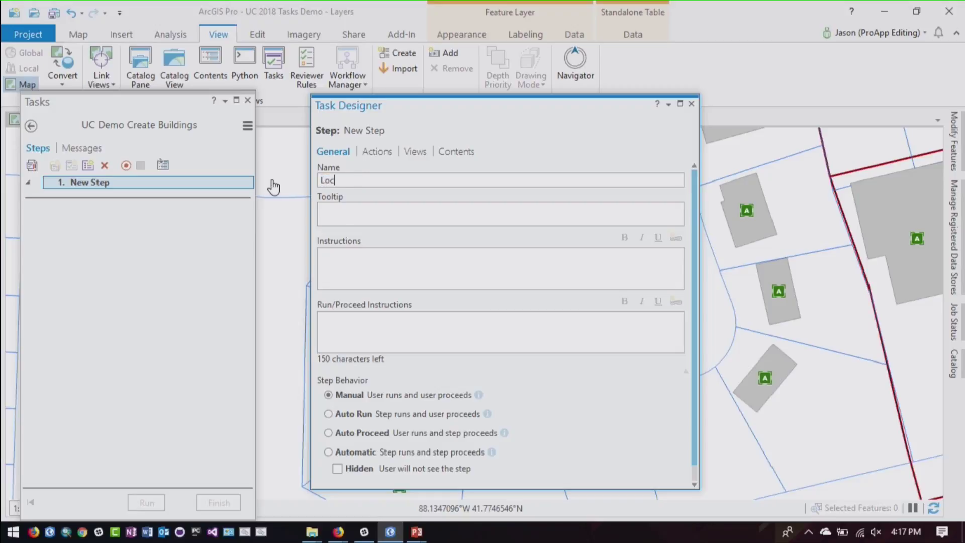
pyautogui.write('ate Work Area')
# Give the Locate Work Area step the tooltip "Use the locate box to find your work area".
pyautogui.press('Tab')
pyautogui.write('Use the locaa')
pyautogui.press('BackSpace')
pyautogui.write('te b')
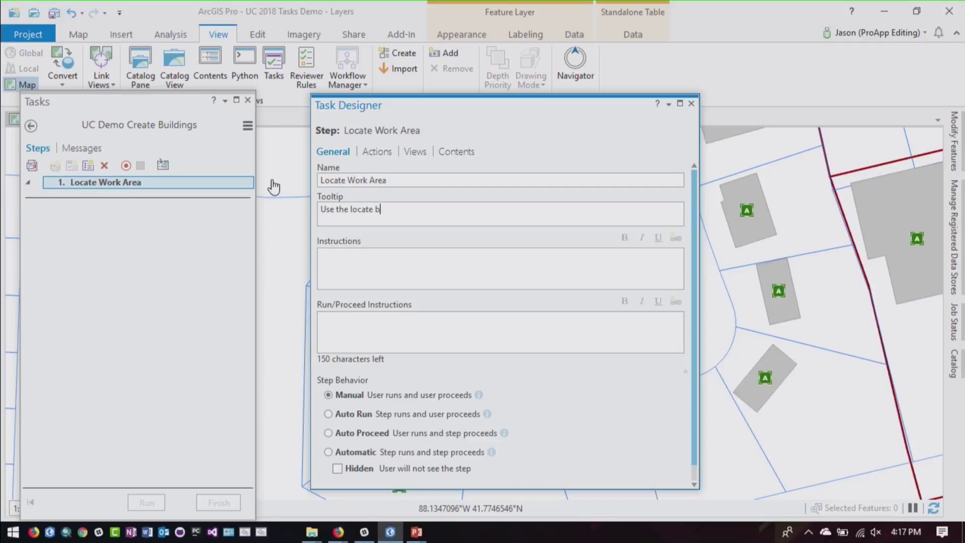
pyautogui.write('ox to find your work area')
# Enter the step's instructions as "Using the locate box below find you work area".
pyautogui.click(324, 254)
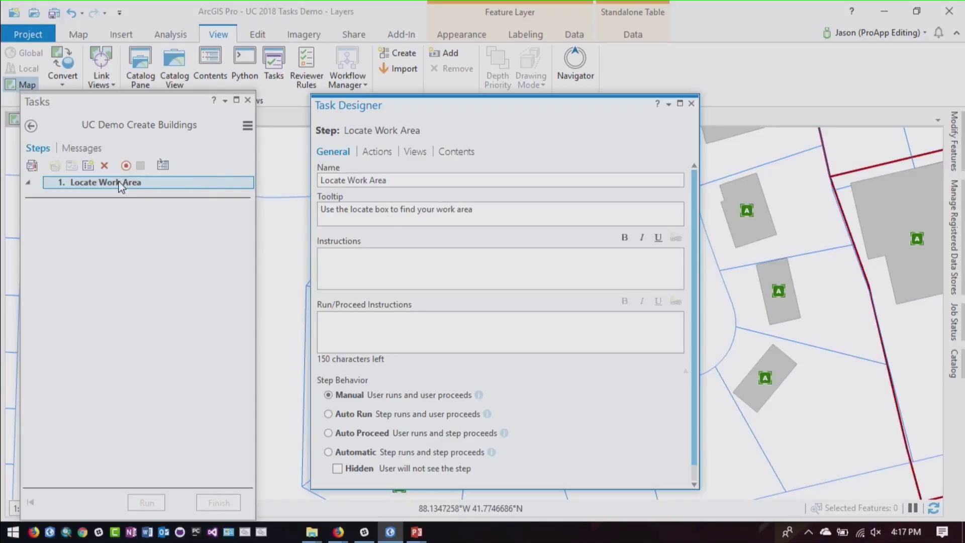
pyautogui.moveTo(120, 187)
pyautogui.write('Using the locate boxbelow t')
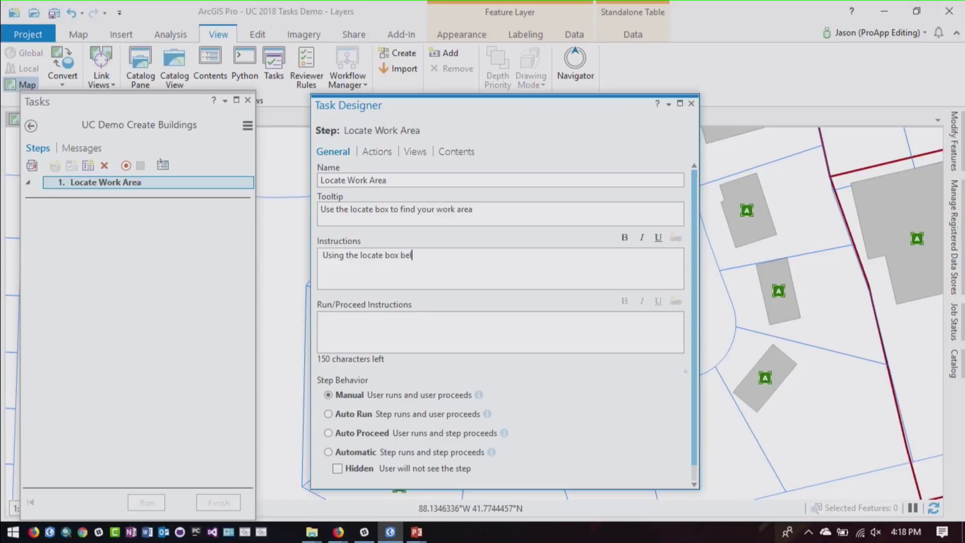
pyautogui.press('BackSpace')
pyautogui.press('BackSpace')
pyautogui.press('BackSpace')
pyautogui.write('w find you work area')
pyautogui.click(334, 318)
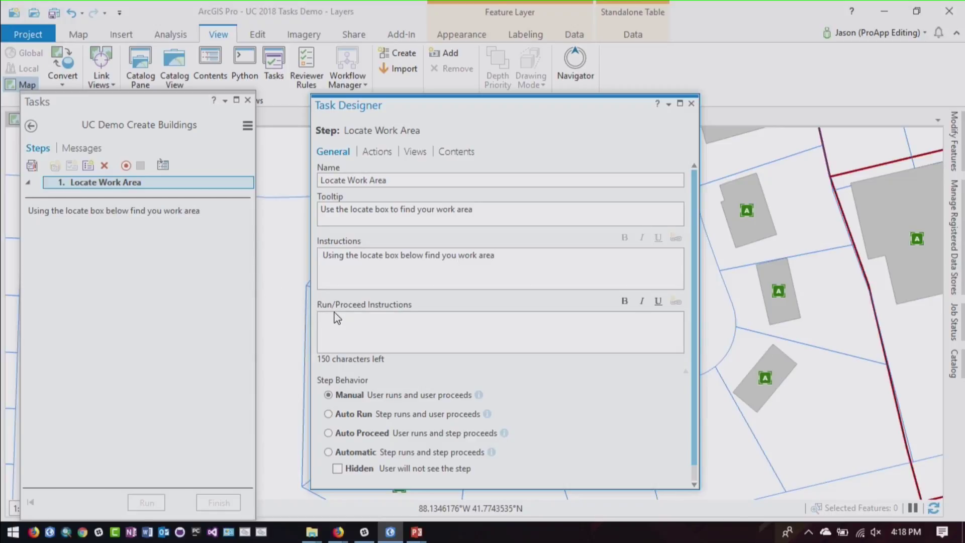
# Make the word "Using" bold and underline the word "locate" in the step's instructions.
pyautogui.doubleClick(335, 255)
pyautogui.click(624, 237)
pyautogui.click(359, 316)
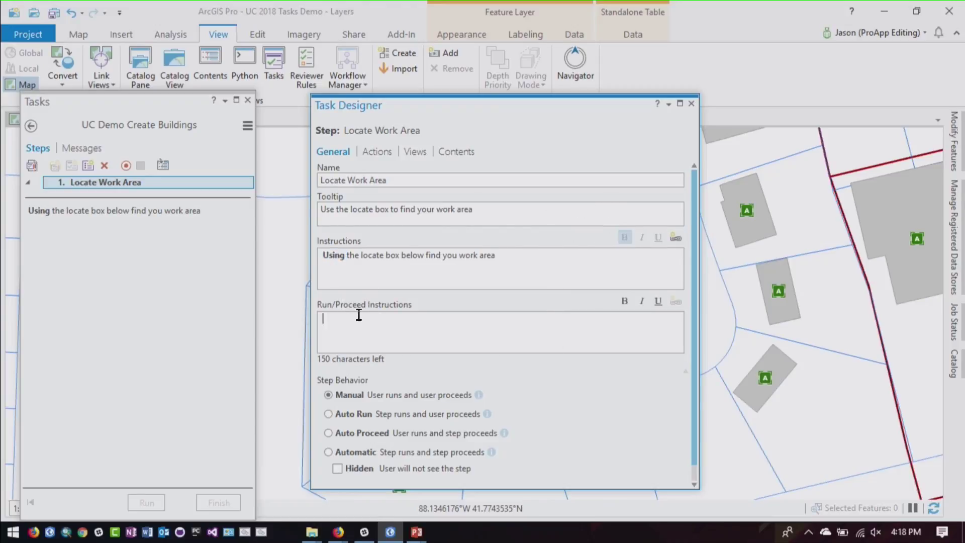
pyautogui.click(378, 258)
pyautogui.doubleClick(378, 254)
pyautogui.click(658, 238)
pyautogui.click(442, 317)
pyautogui.doubleClick(488, 255)
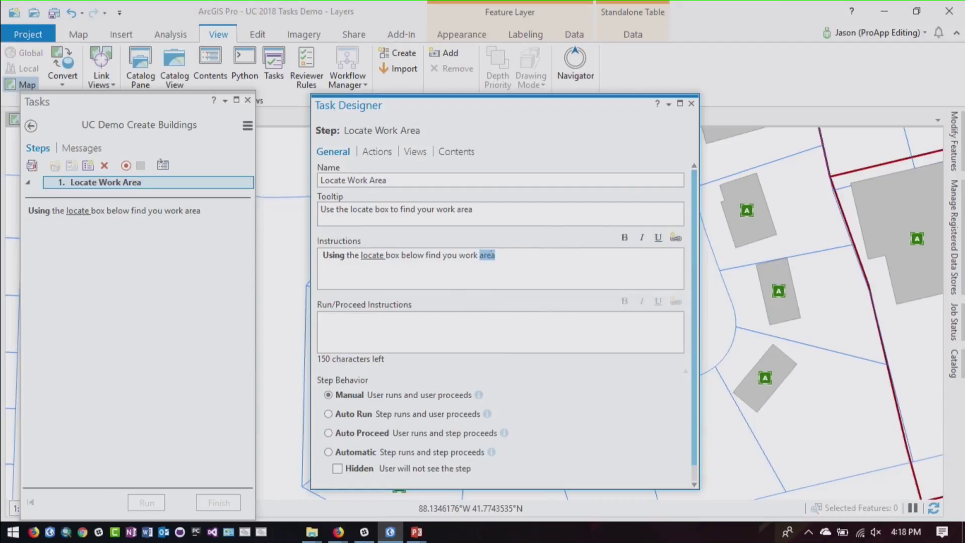
pyautogui.click(675, 238)
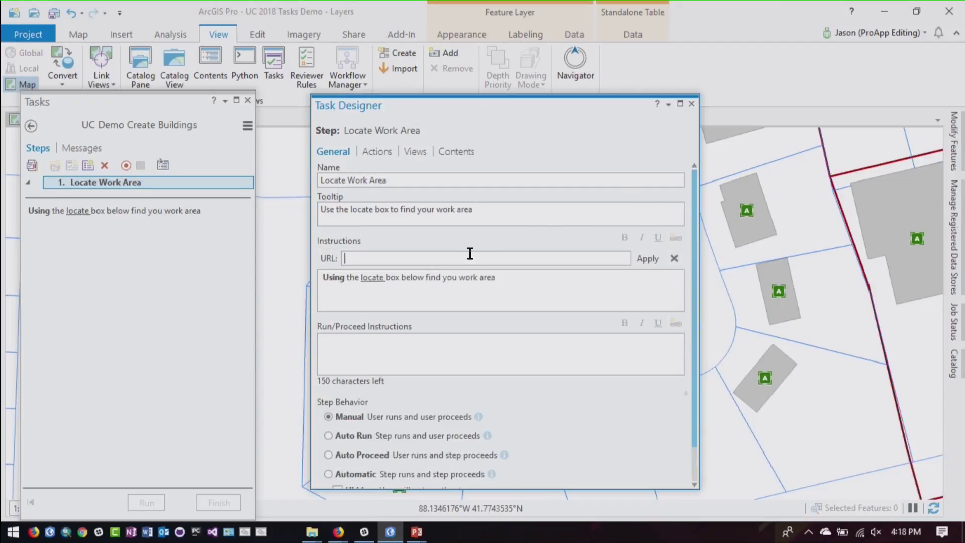
pyautogui.write('www.esri.com')
pyautogui.click(648, 260)
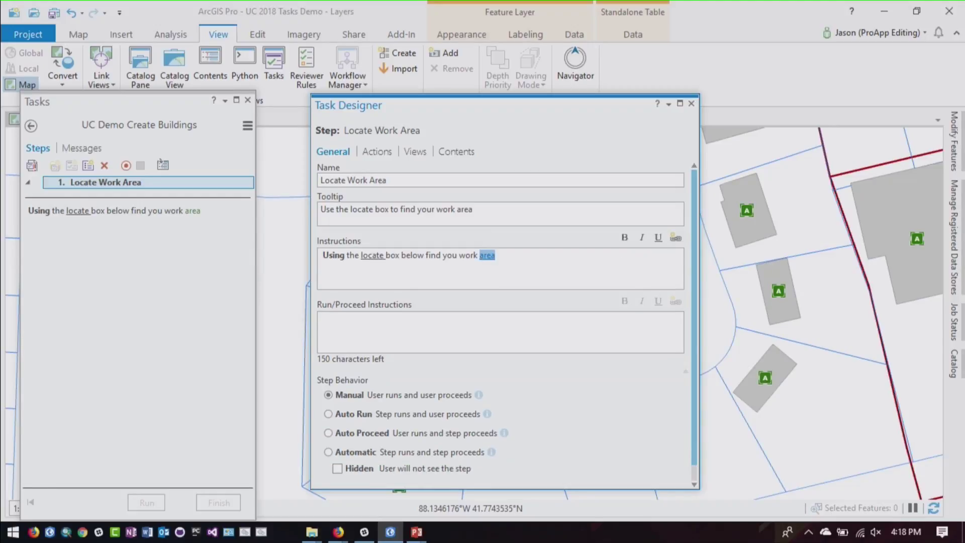
# Enter "Click next step to continue" as the step's run/proceed instructions.
pyautogui.click(505, 339)
pyautogui.write('Click next step to continue')
pyautogui.click(395, 262)
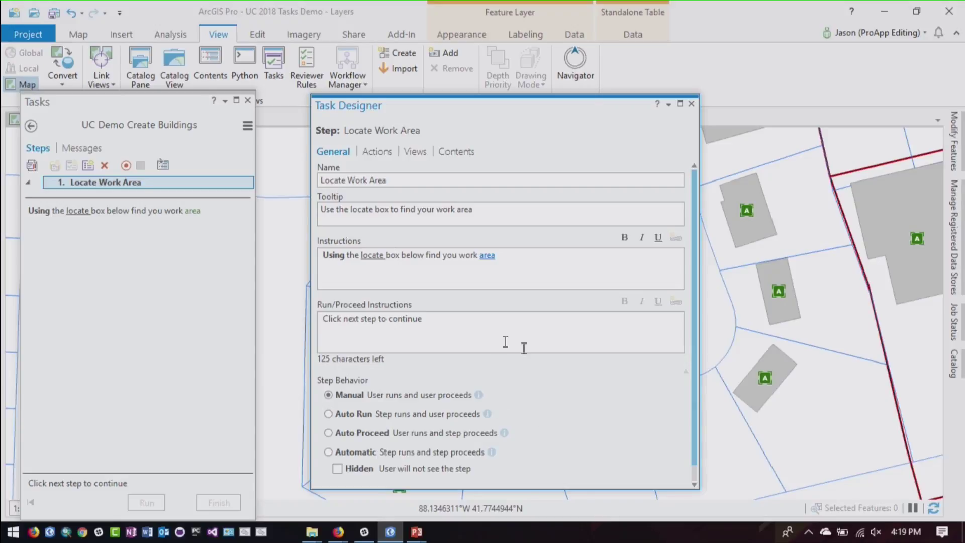
# Make the Locate Work Area step optional so that it can be skipped.
pyautogui.scroll(-1, 693, 387)
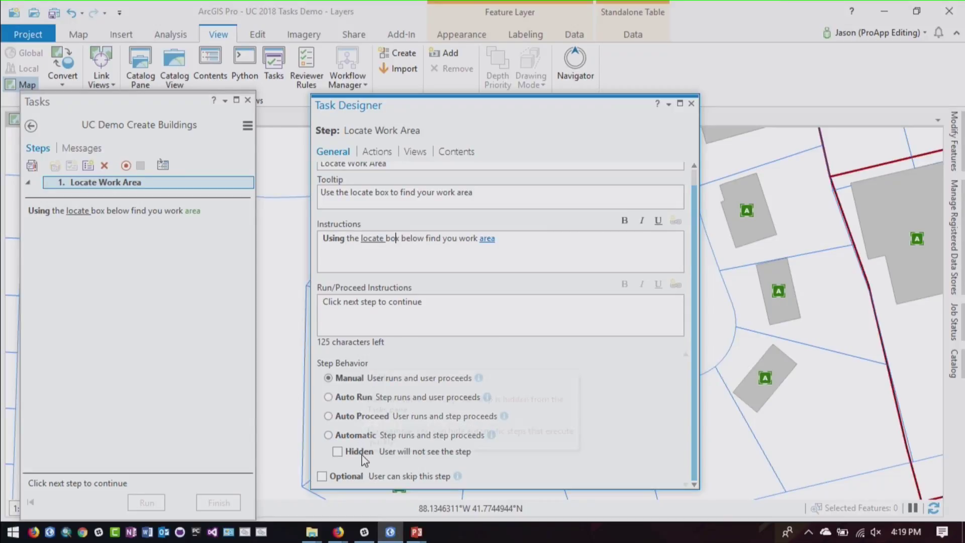
pyautogui.moveTo(363, 458)
pyautogui.click(322, 476)
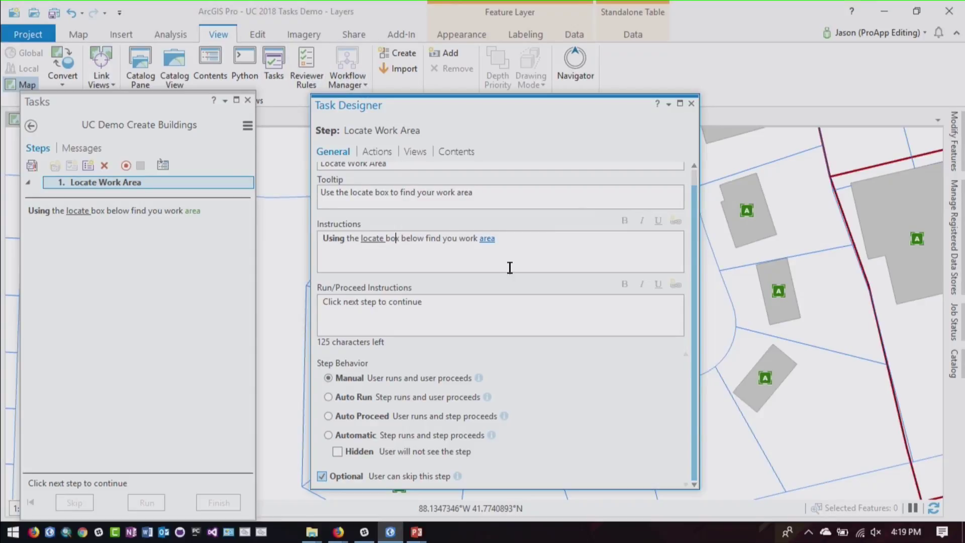
# Open the action settings of the Locate Work Area step.
pyautogui.scroll(1, 509, 267)
pyautogui.click(385, 152)
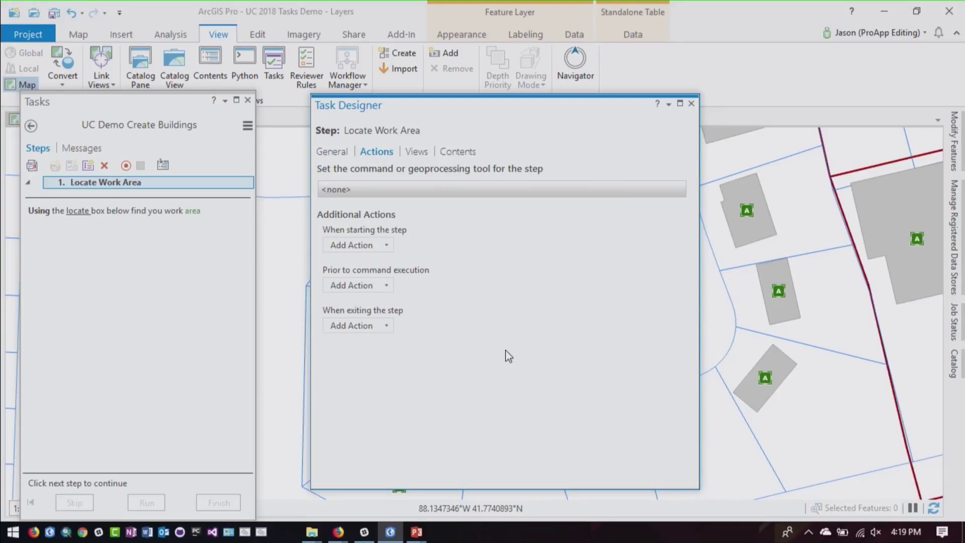
pyautogui.moveTo(446, 200)
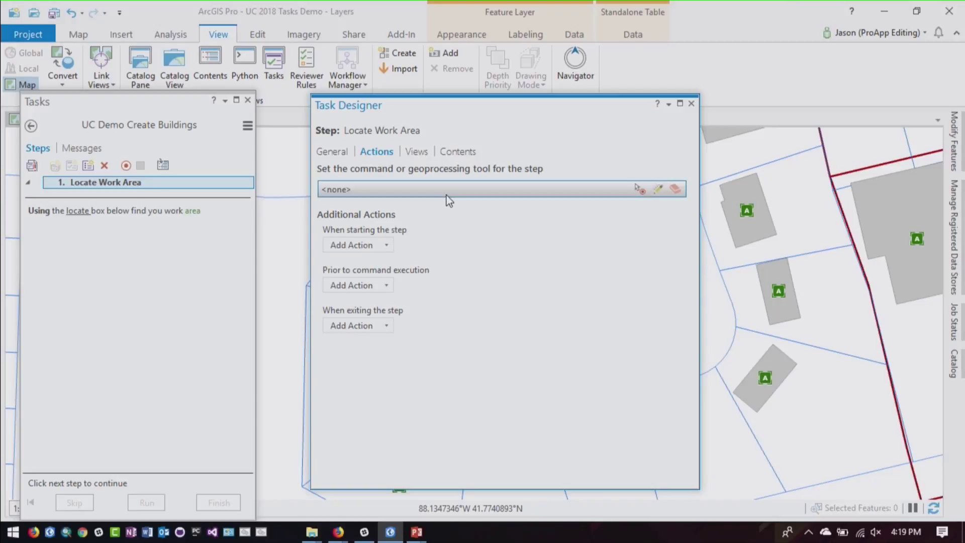
pyautogui.click(446, 195)
pyautogui.click(446, 163)
pyautogui.click(375, 189)
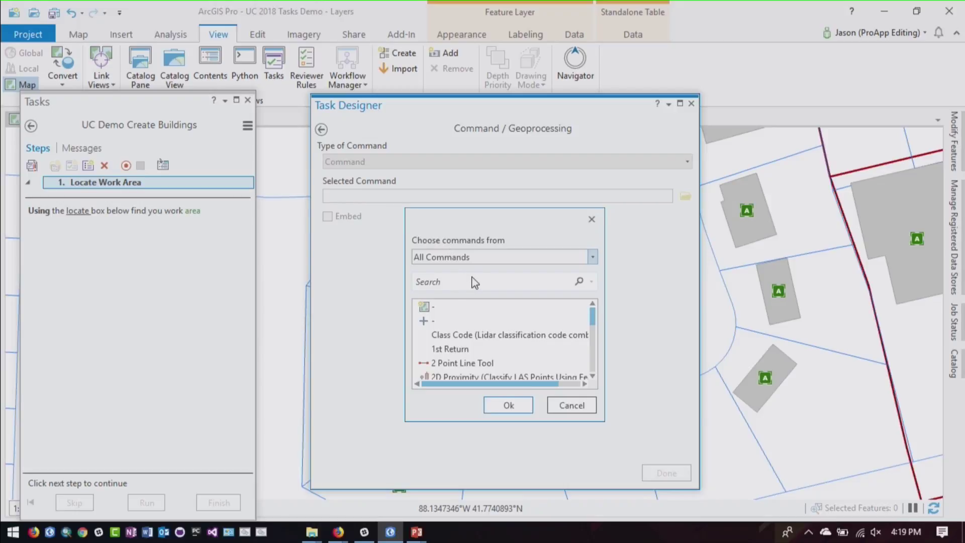
pyautogui.click(591, 219)
pyautogui.click(321, 130)
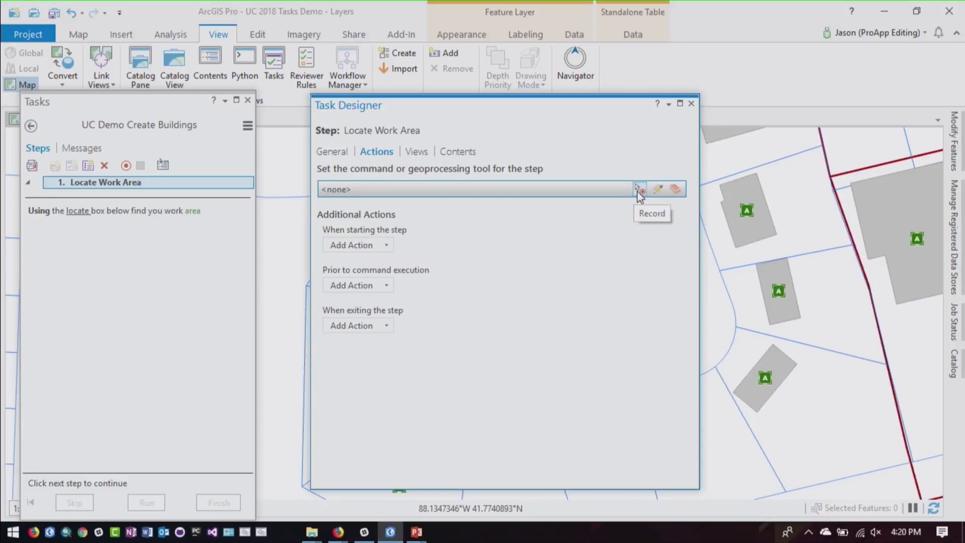
# Record the Locate command from the map tools as the Locate Work Area step's command.
pyautogui.click(640, 190)
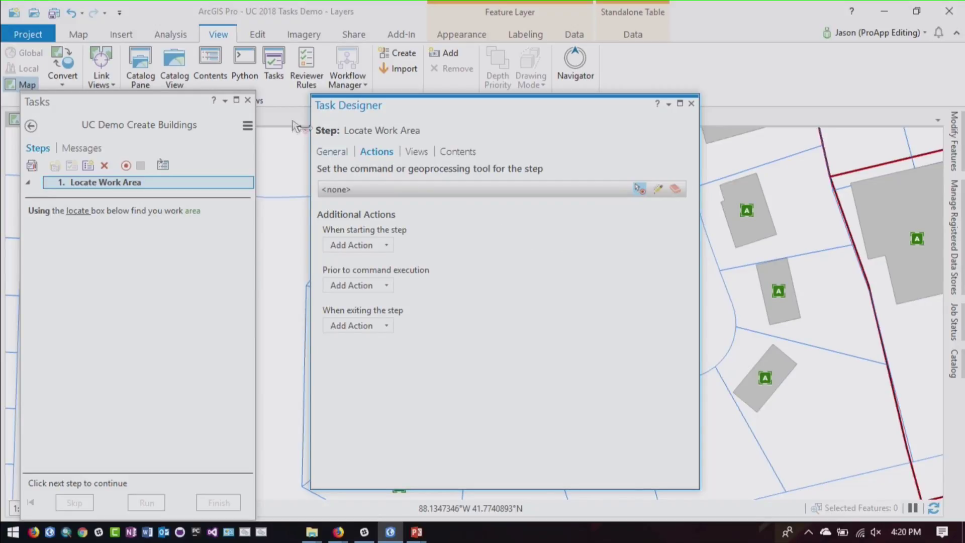
pyautogui.click(78, 35)
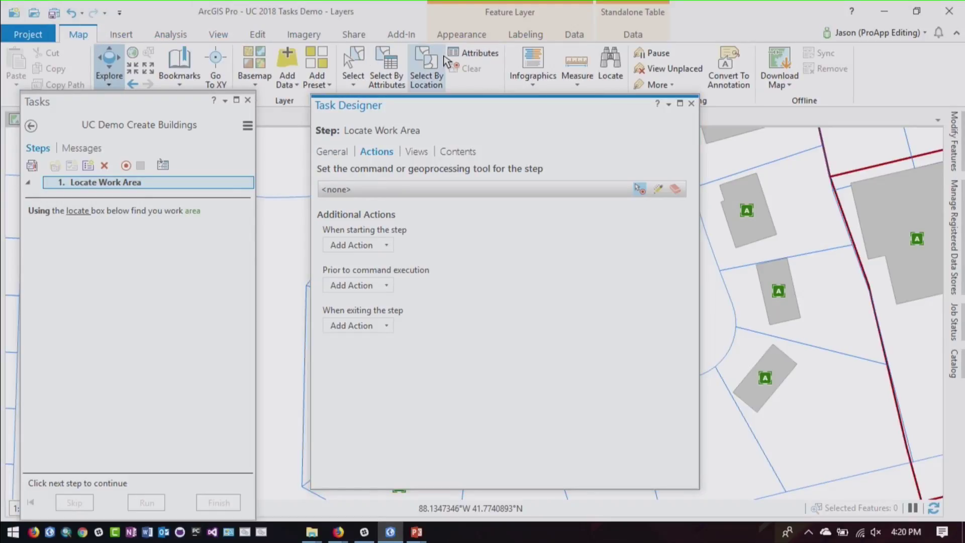
pyautogui.click(609, 65)
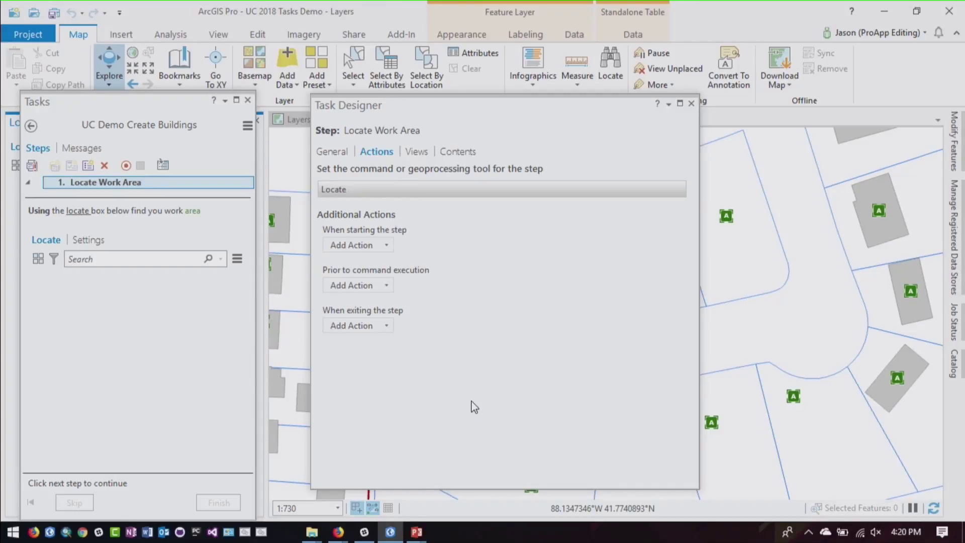
# Enable the Subdivisions provider and disable the XY provider and Esri World Geocoder in the step's Locate command parameters.
pyautogui.click(410, 187)
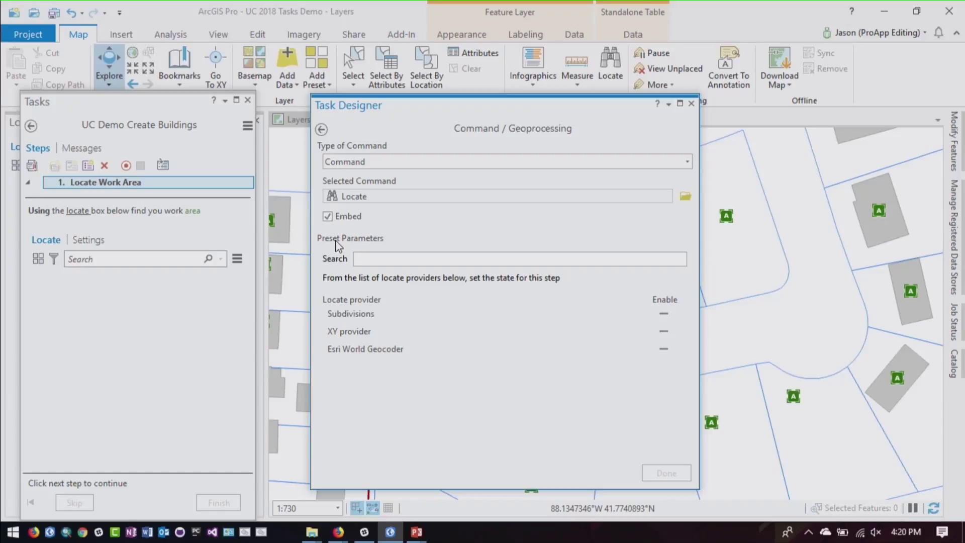
pyautogui.click(665, 317)
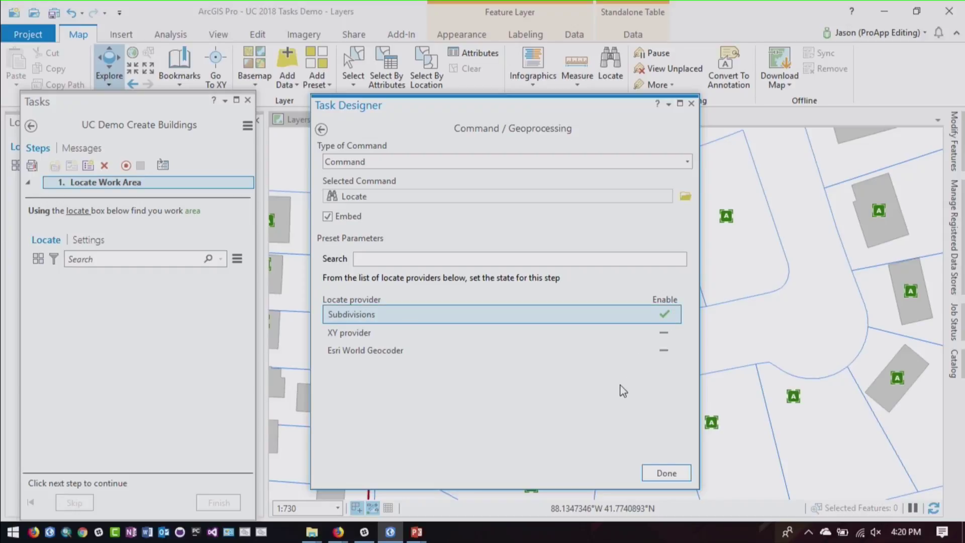
pyautogui.click(663, 332)
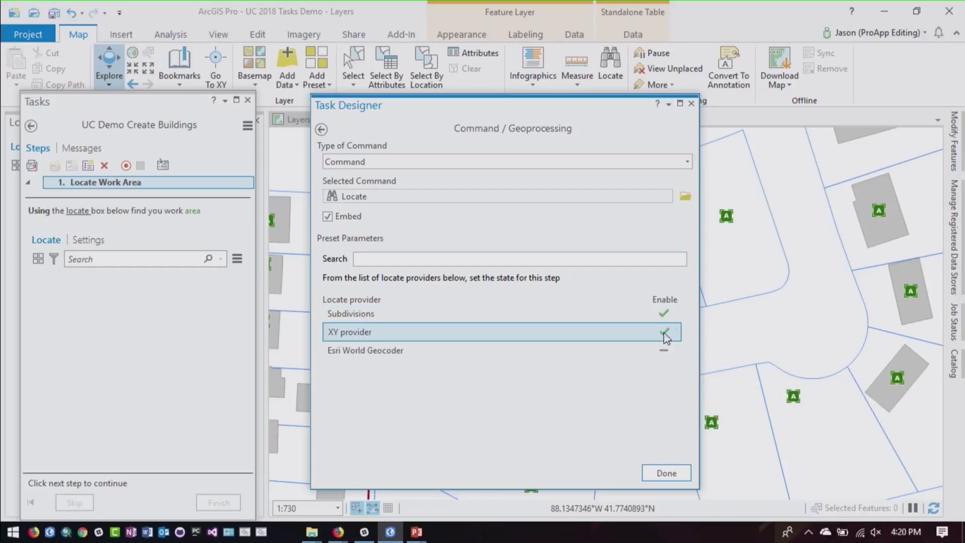
pyautogui.click(664, 332)
pyautogui.click(664, 349)
pyautogui.click(664, 349)
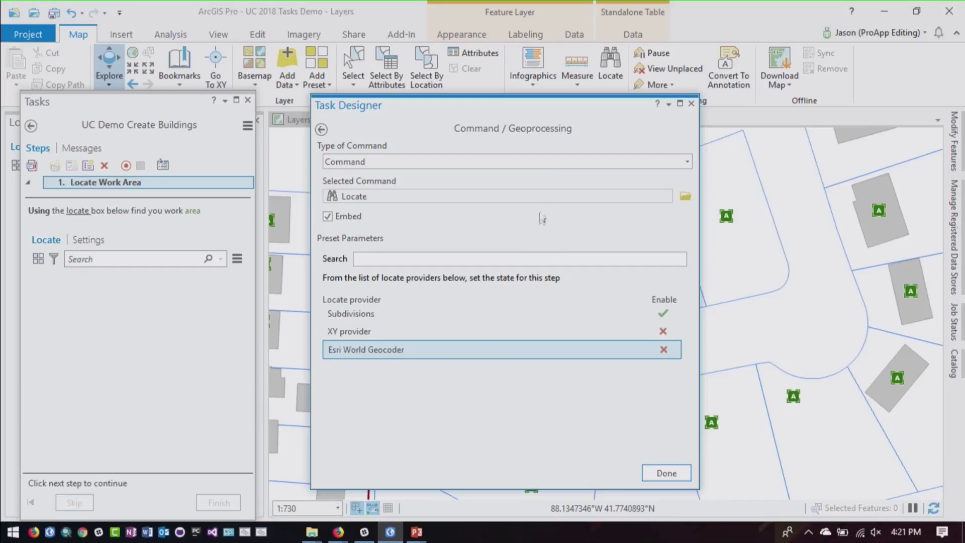
pyautogui.click(675, 478)
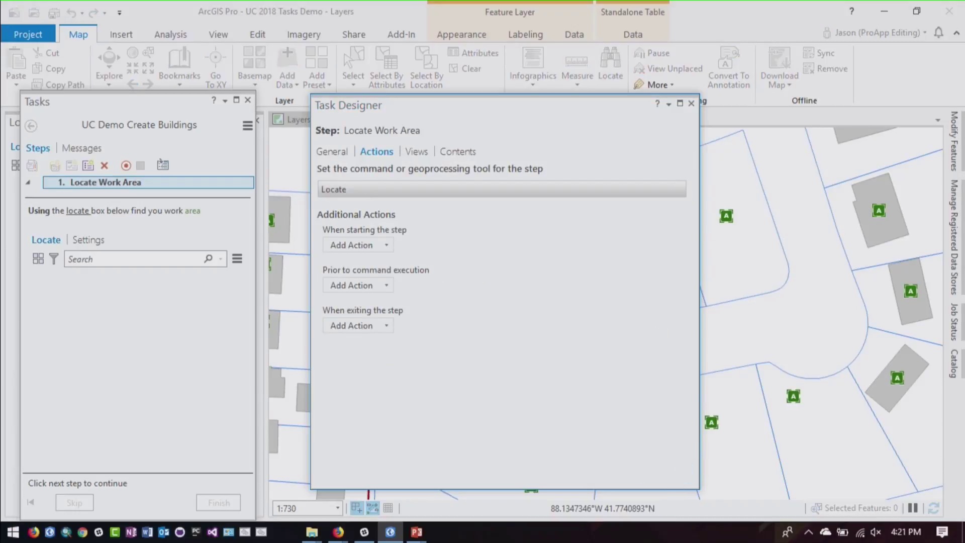
pyautogui.click(423, 152)
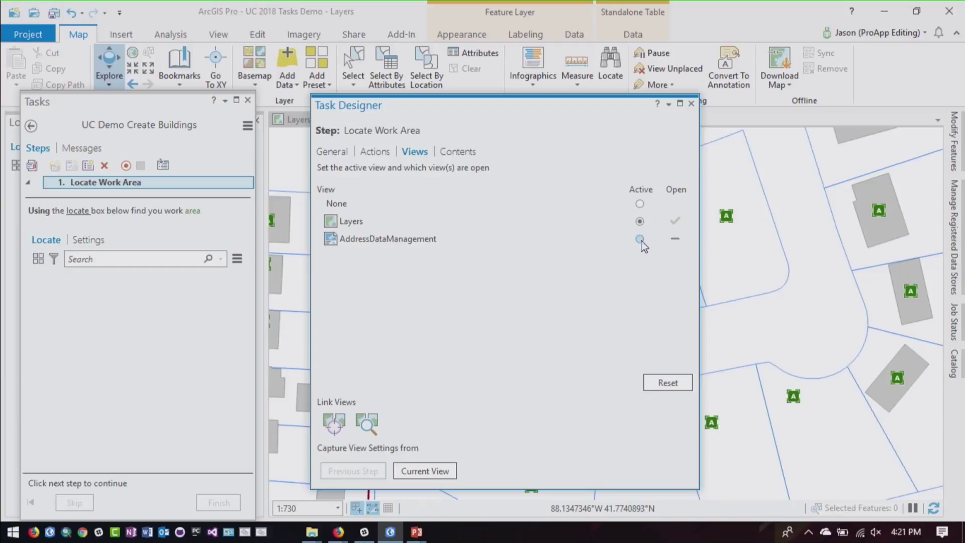
pyautogui.click(675, 239)
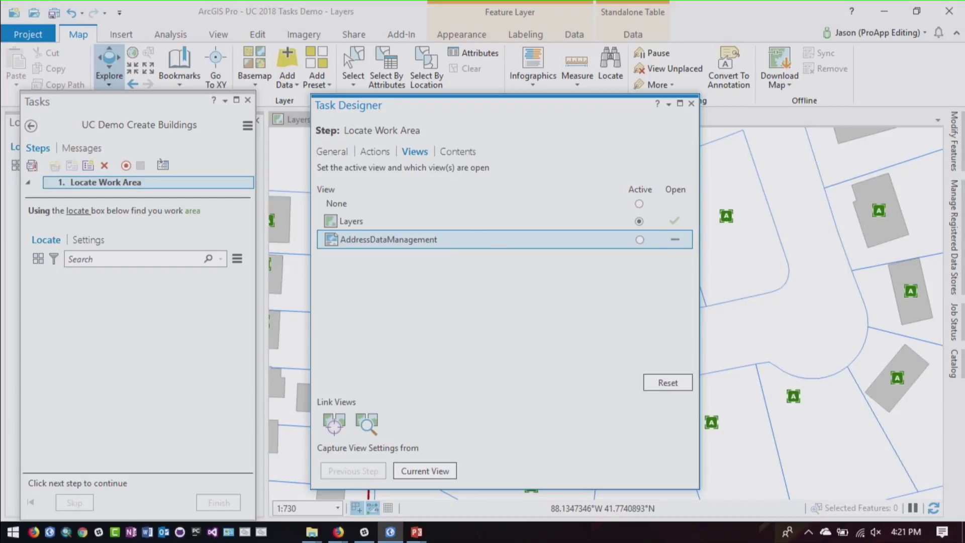
# Capture the step's layer states from the current view, leaving the selected-in-contents state of BuildingFootprint and TASK_HISTORY unspecified.
pyautogui.click(458, 159)
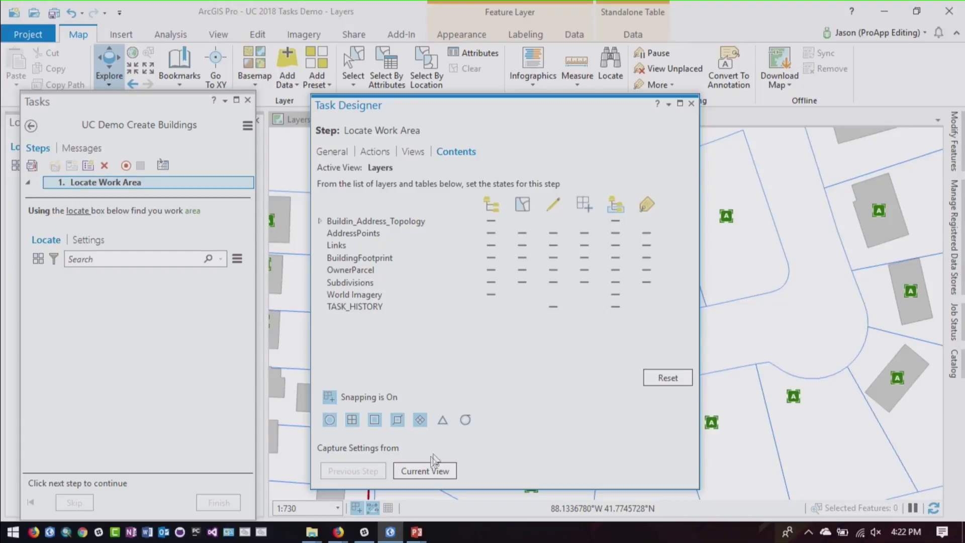
pyautogui.click(424, 472)
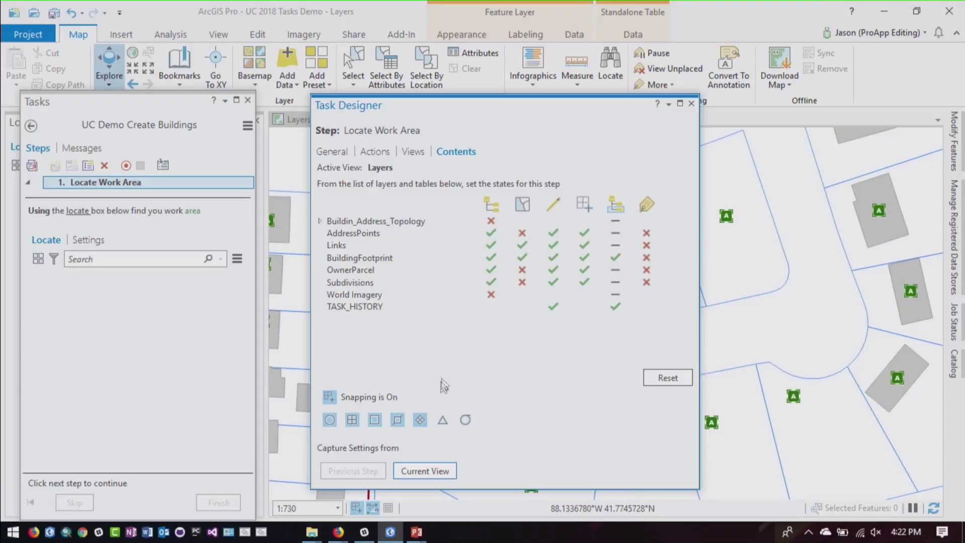
pyautogui.click(618, 259)
pyautogui.click(615, 308)
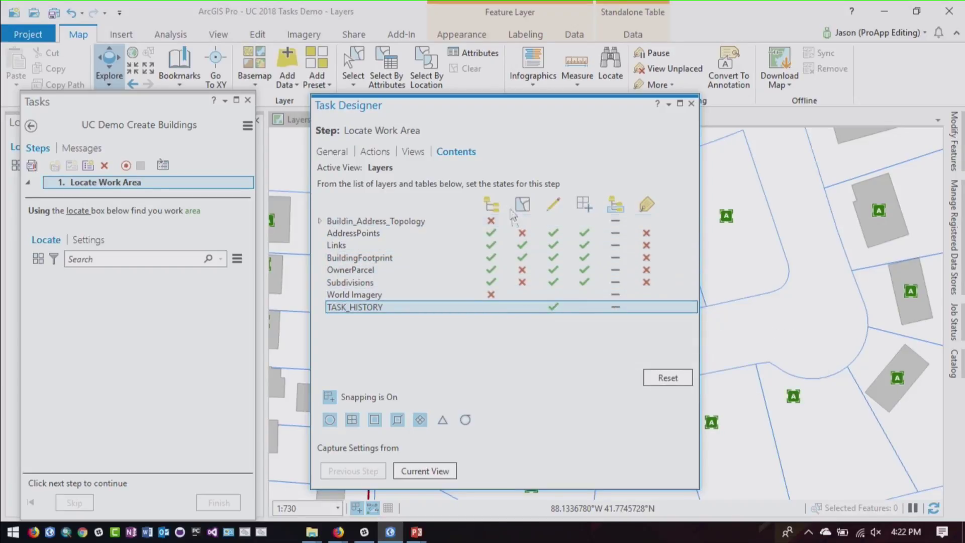
# Leave the selectable state unspecified for all layers from AddressPoints through Subdivisions in the step's contents settings.
pyautogui.click(526, 249)
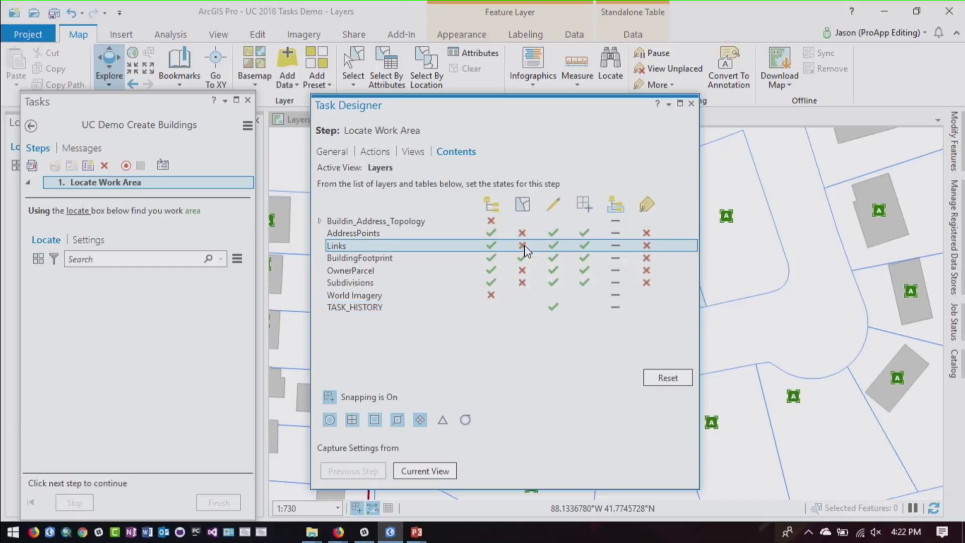
pyautogui.click(522, 257)
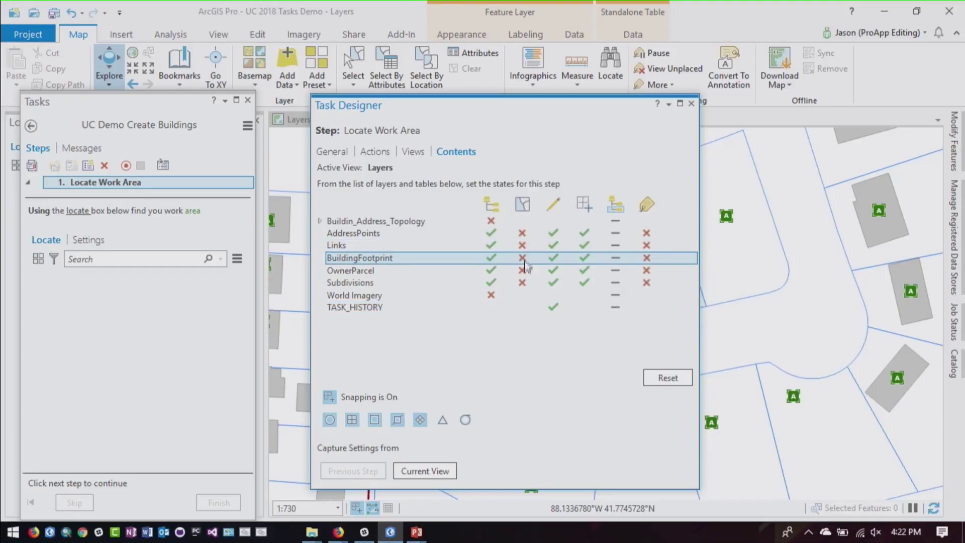
pyautogui.moveTo(359, 232); pyautogui.dragTo(358, 282)
pyautogui.click(523, 234)
pyautogui.click(523, 234)
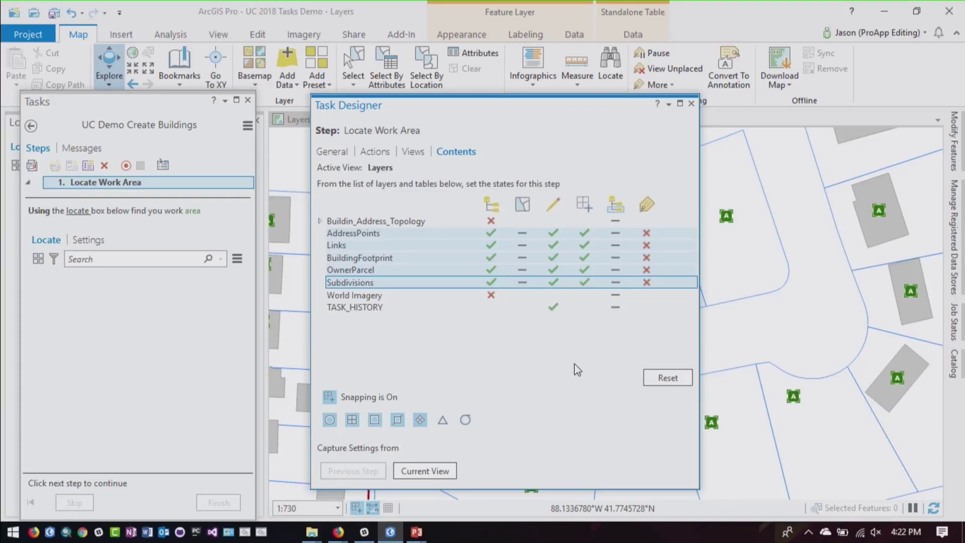
# Review the Locate Work Area step's views, behavior and command, including the description of Auto Run.
pyautogui.click(413, 152)
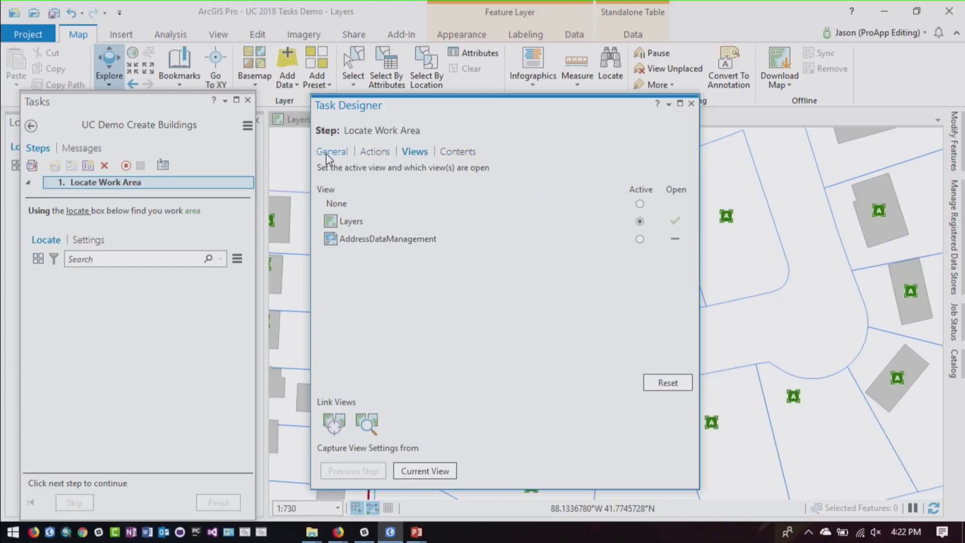
pyautogui.click(327, 155)
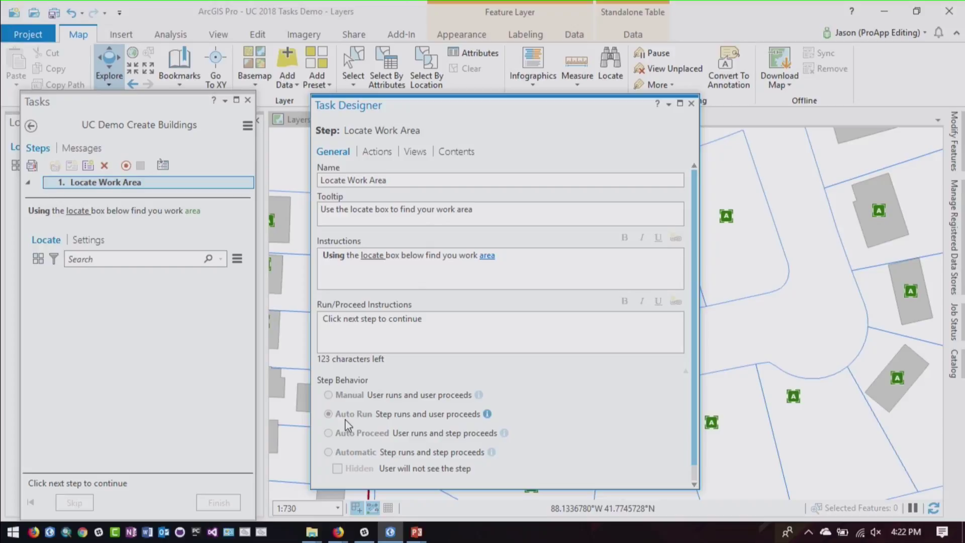
pyautogui.moveTo(332, 422)
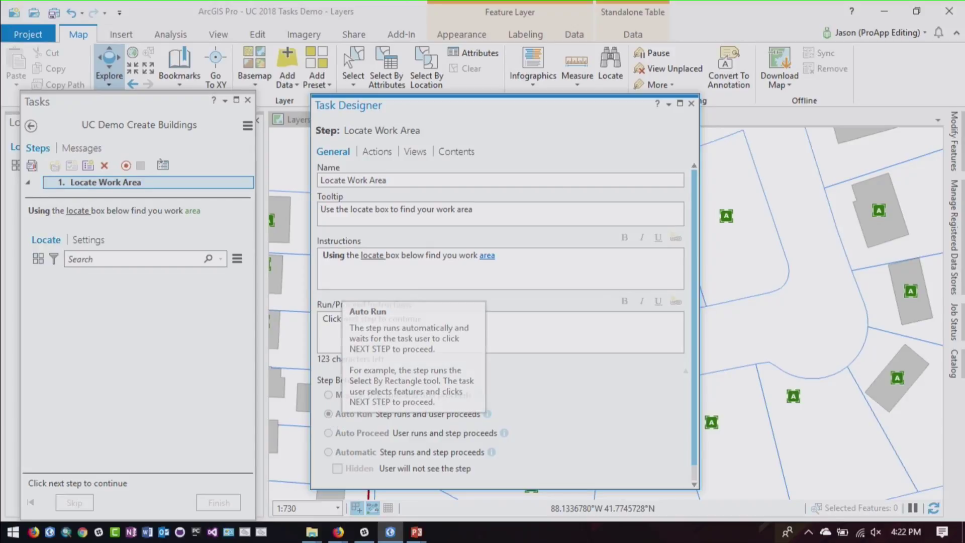
pyautogui.click(372, 152)
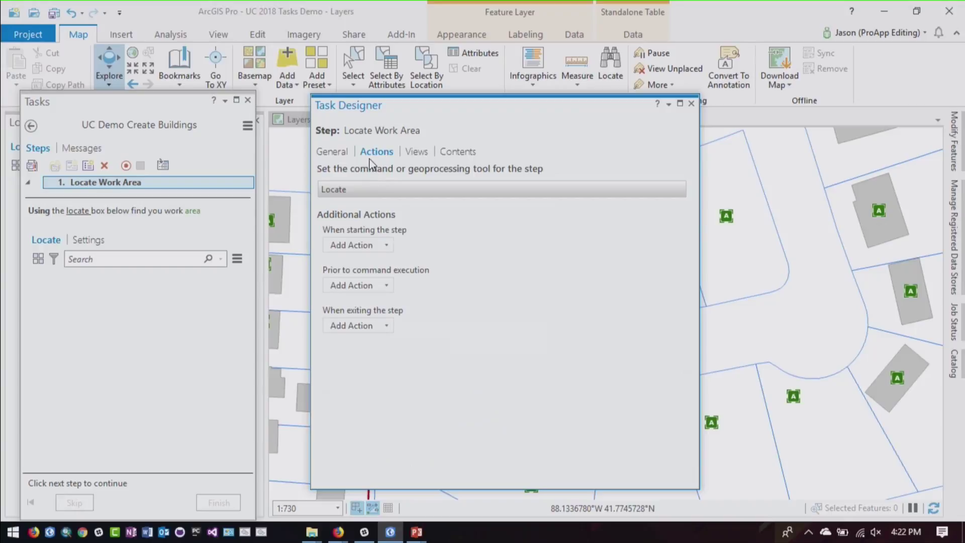
pyautogui.click(343, 153)
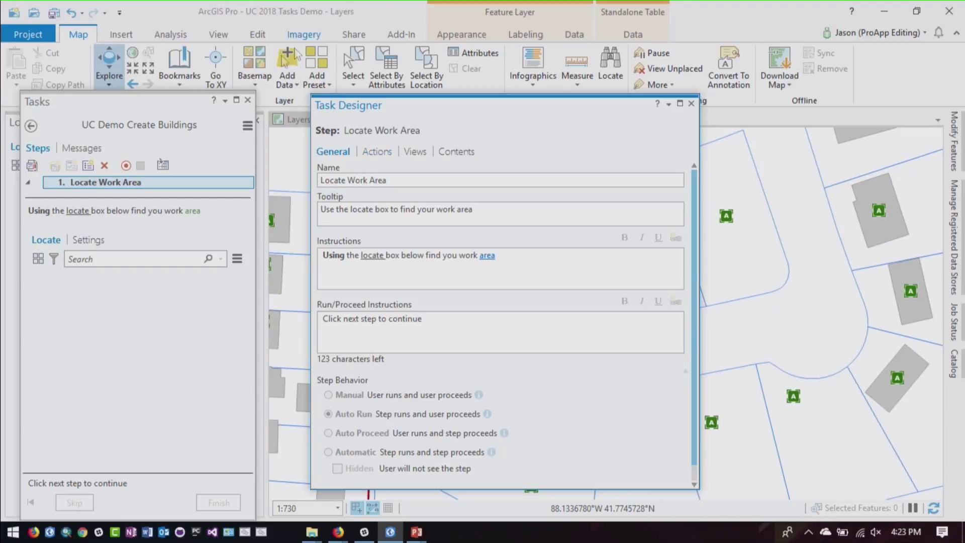
# Add a second step to the UC Demo Create Buildings task and name it "Select a subdivision".
pyautogui.click(90, 168)
pyautogui.tripleClick(411, 178)
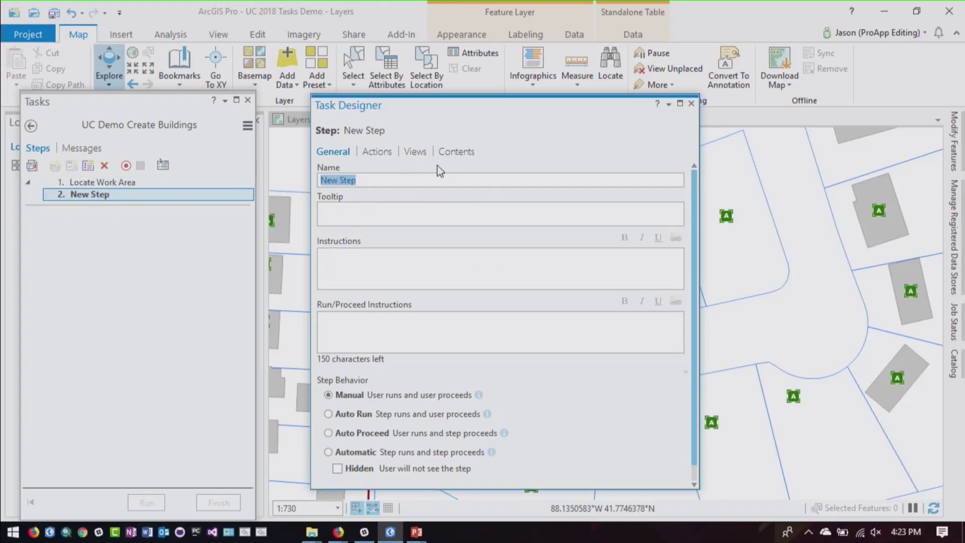
pyautogui.write('Select a sub')
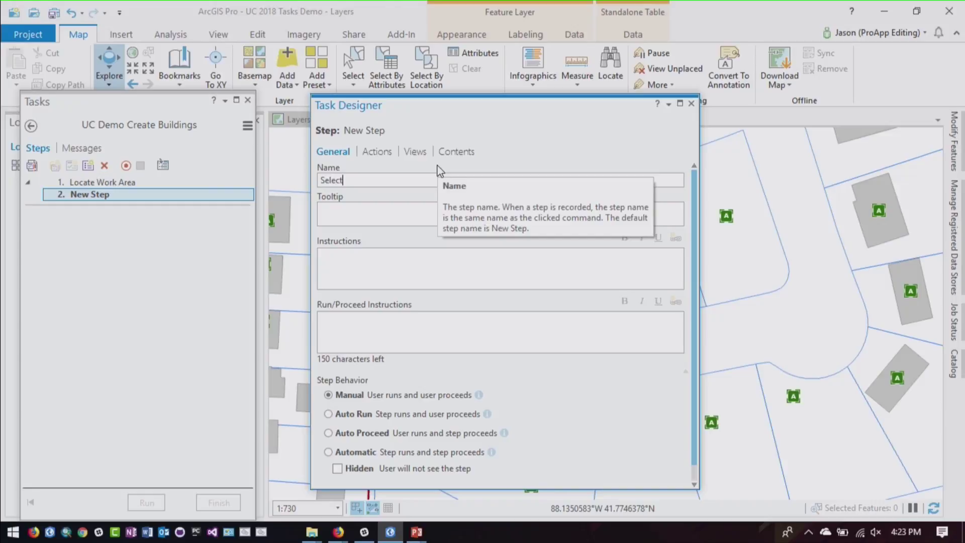
pyautogui.press('BackSpace')
pyautogui.press('BackSpace')
pyautogui.write('ubdivision')
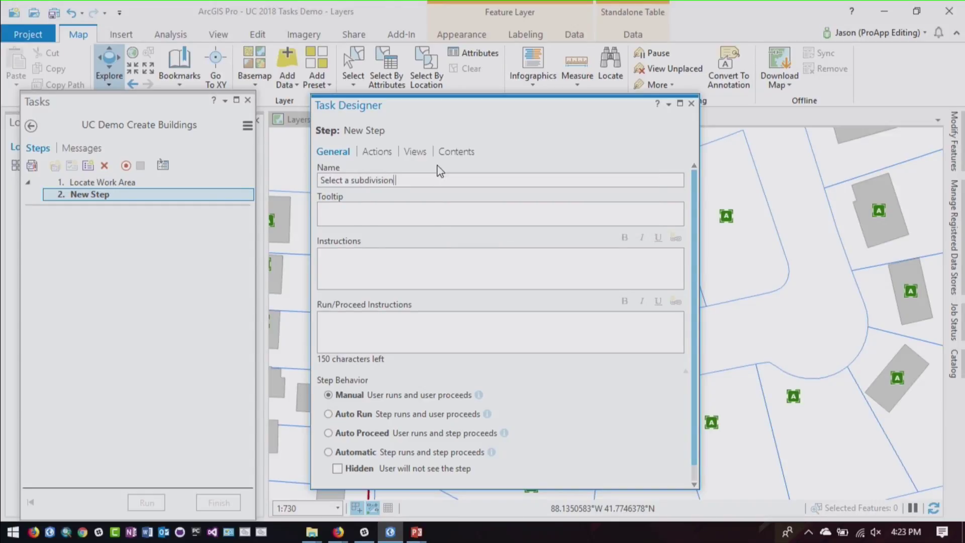
# Enter "Using the select tool, select one subdivision" as the new step's instructions.
pyautogui.click(397, 223)
pyautogui.click(388, 258)
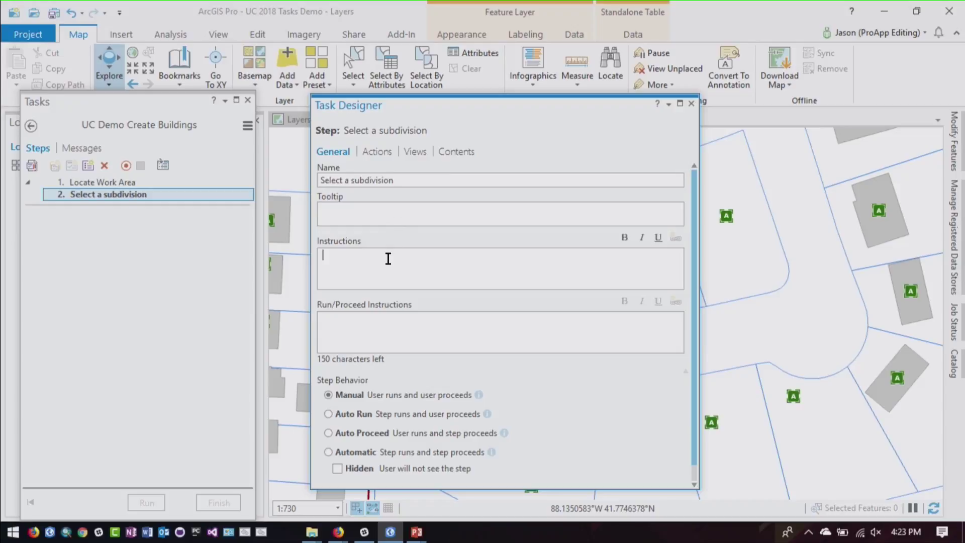
pyautogui.write('Using')
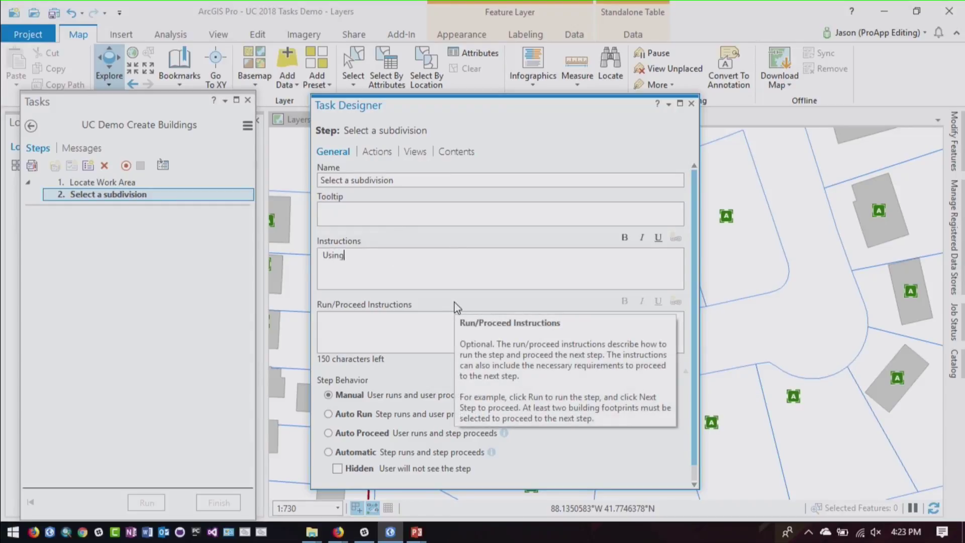
pyautogui.write(' the select tool, select one subdivi')
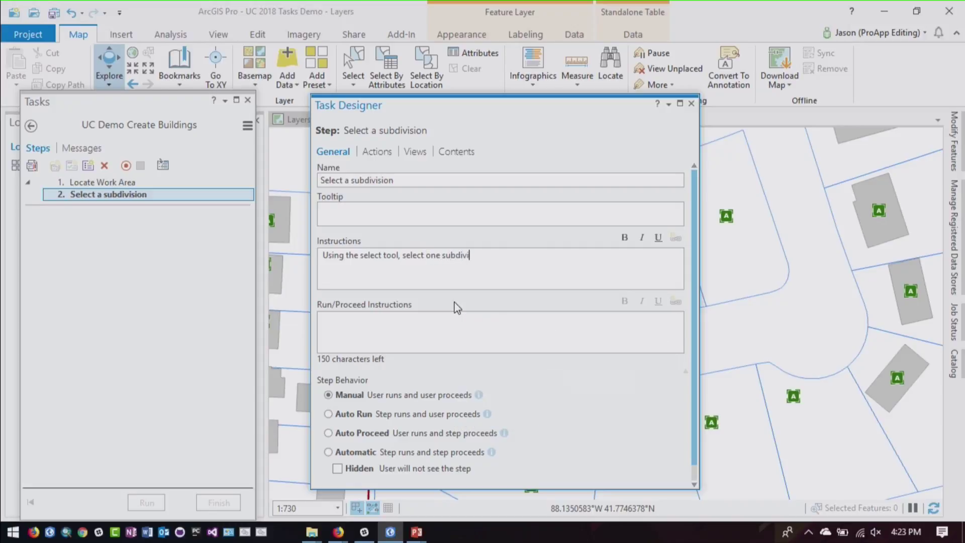
pyautogui.write('sion')
# Enter "Click next to continue" as the run/proceed instructions of the Select a subdivision step.
pyautogui.click(450, 321)
pyautogui.write('Cli')
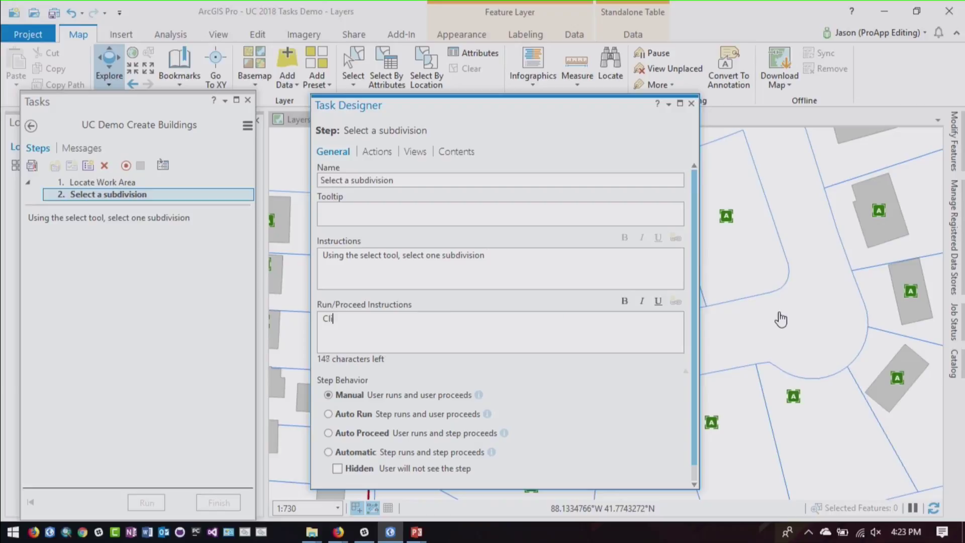
pyautogui.write('ck next to continue')
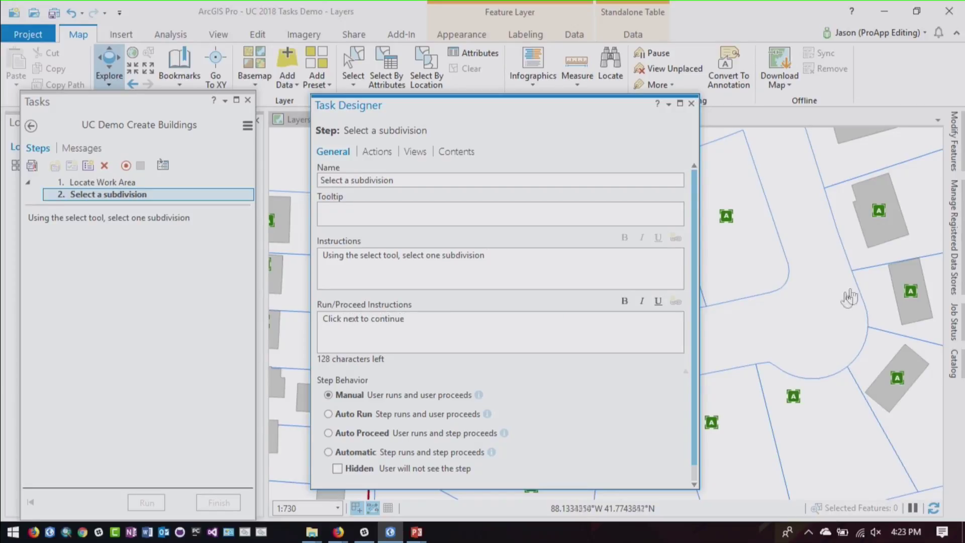
pyautogui.click(558, 278)
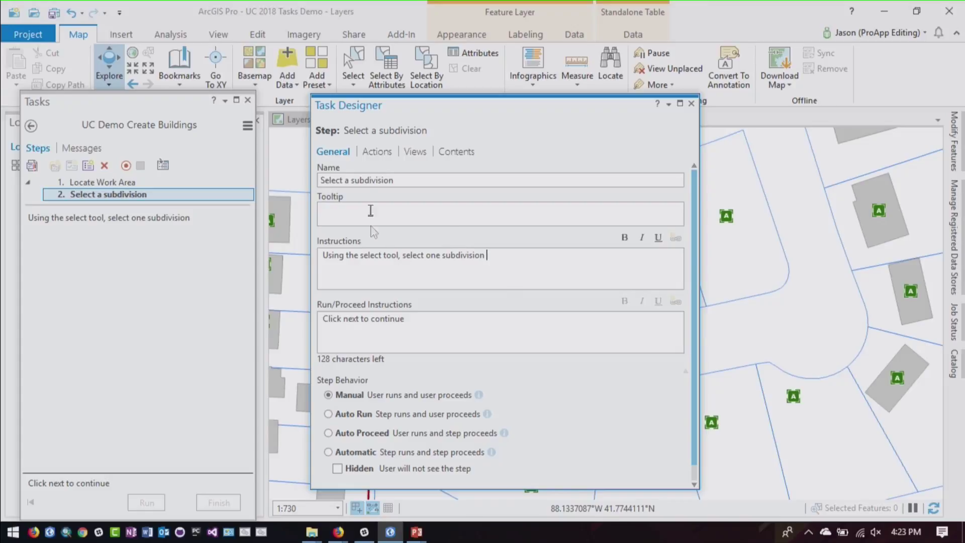
# Record the rectangle Select tool as the command of the Select a subdivision step.
pyautogui.click(380, 151)
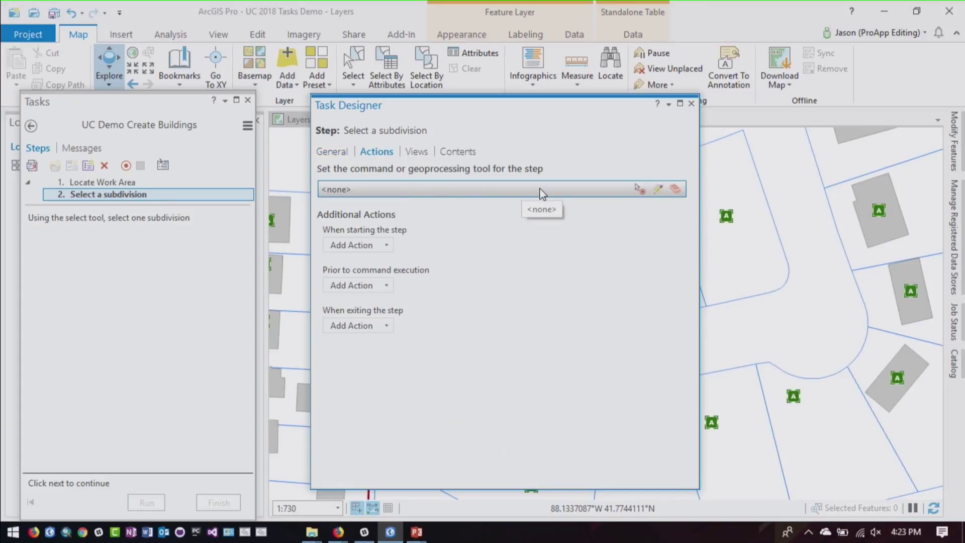
pyautogui.click(639, 189)
pyautogui.click(354, 63)
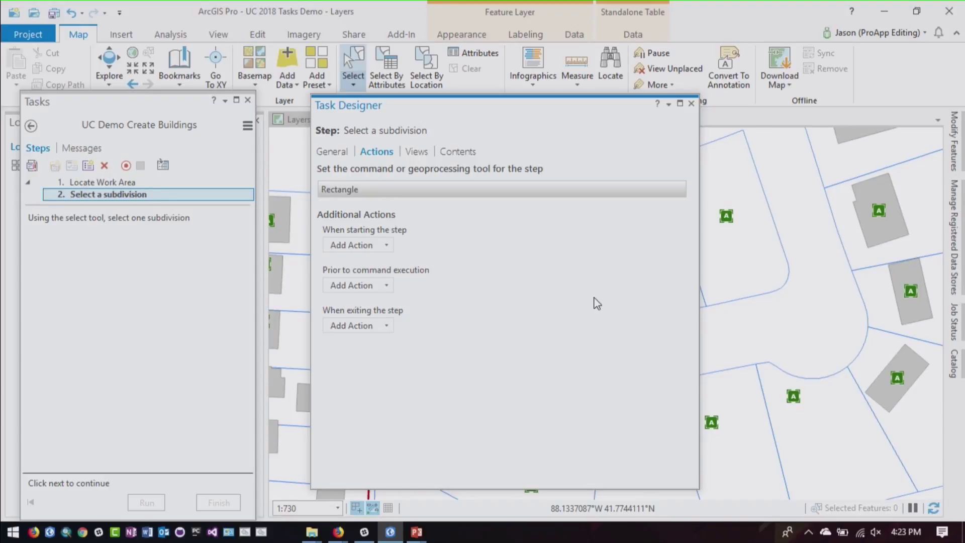
pyautogui.click(127, 166)
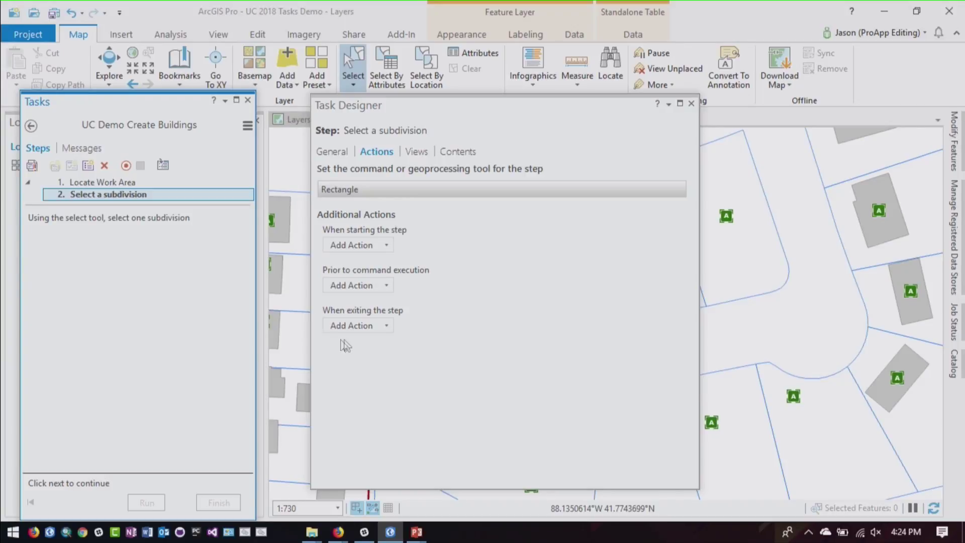
# Make Subdivisions the only selectable layer in the Select a subdivision step's contents settings.
pyautogui.click(421, 160)
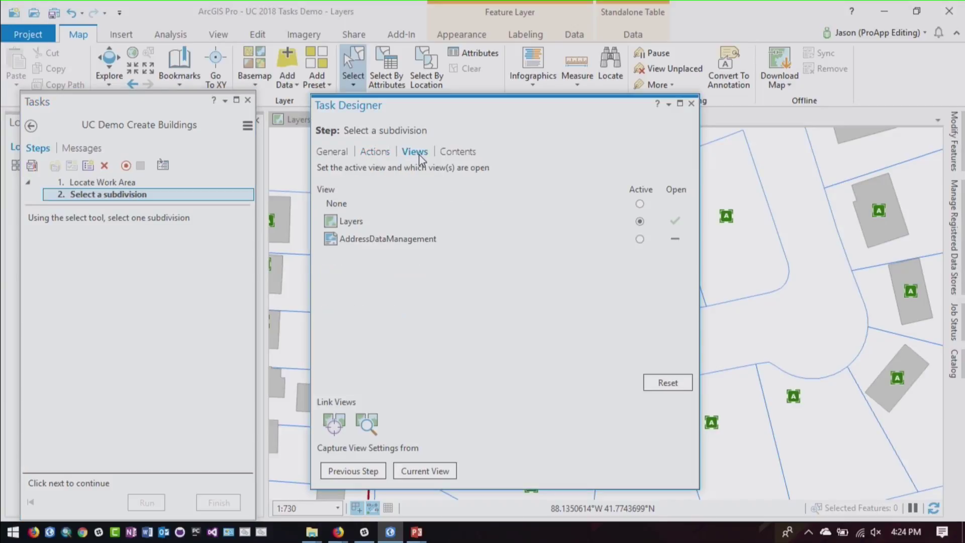
pyautogui.click(453, 153)
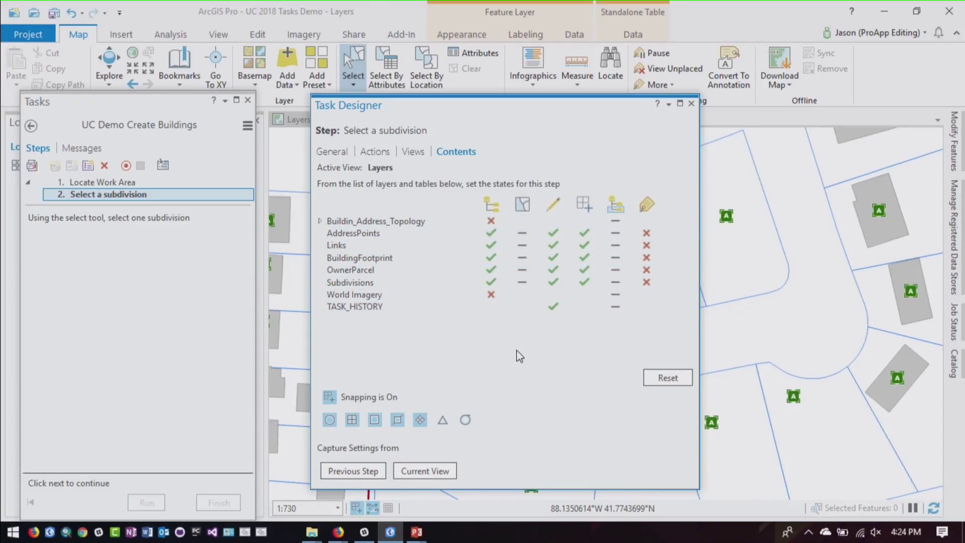
pyautogui.rightClick(367, 285)
pyautogui.moveTo(398, 296)
pyautogui.click(513, 316)
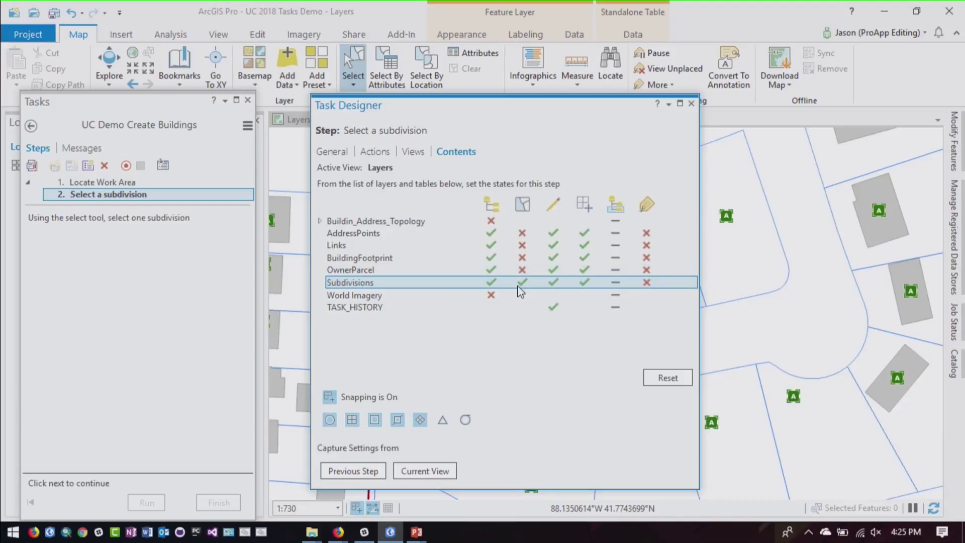
# Set the behavior of the Select a subdivision step to Auto Run.
pyautogui.click(338, 155)
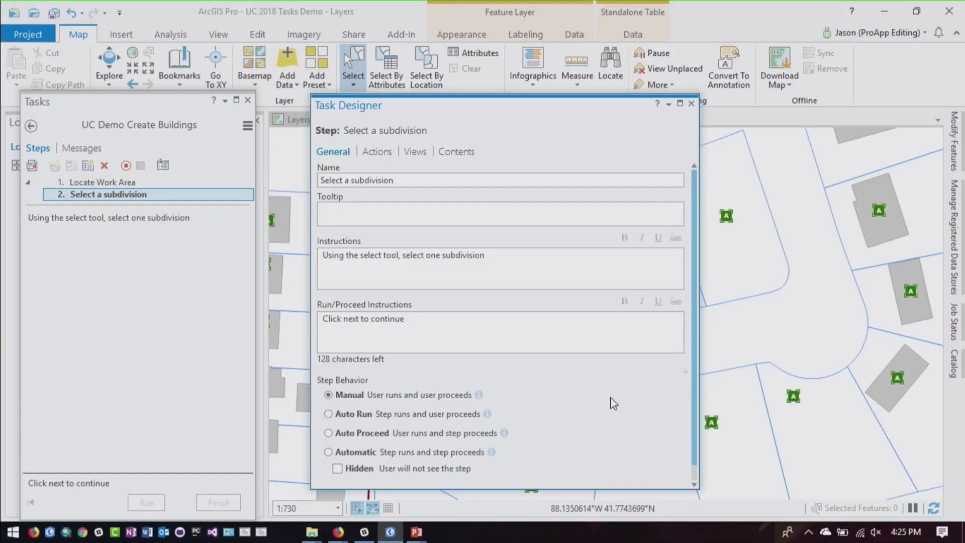
pyautogui.moveTo(340, 397)
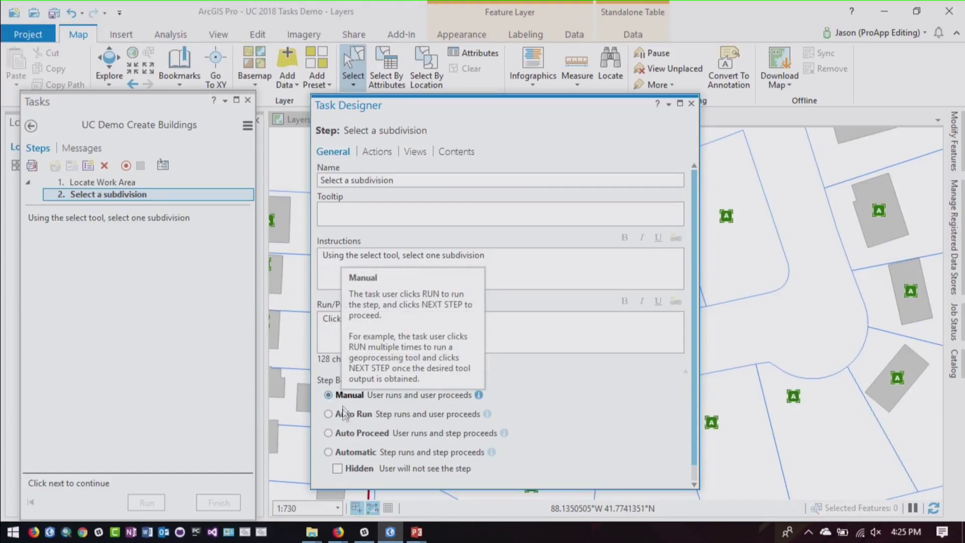
pyautogui.click(343, 414)
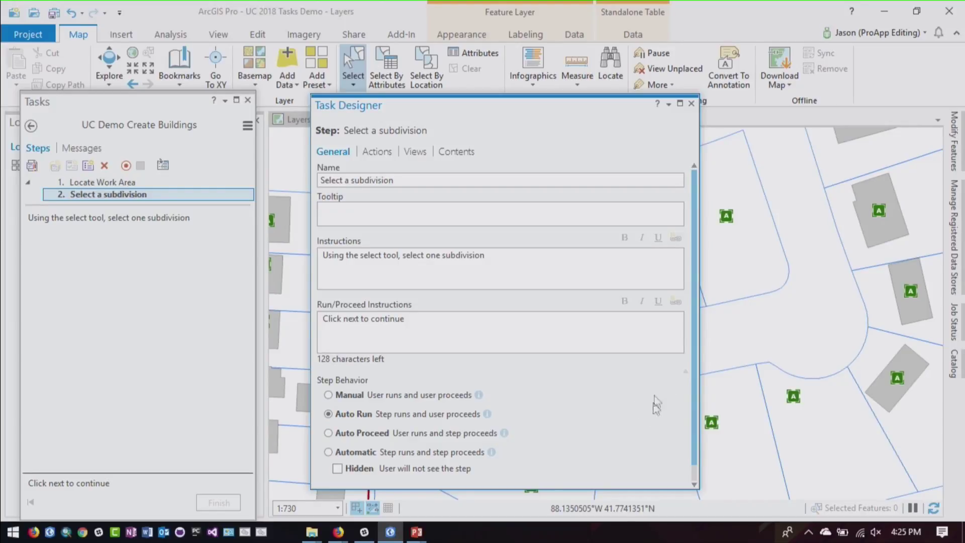
# Add a Copy Attributes action when exiting the step, taking the feature or record currently selected from the Subdivisions table.
pyautogui.click(378, 153)
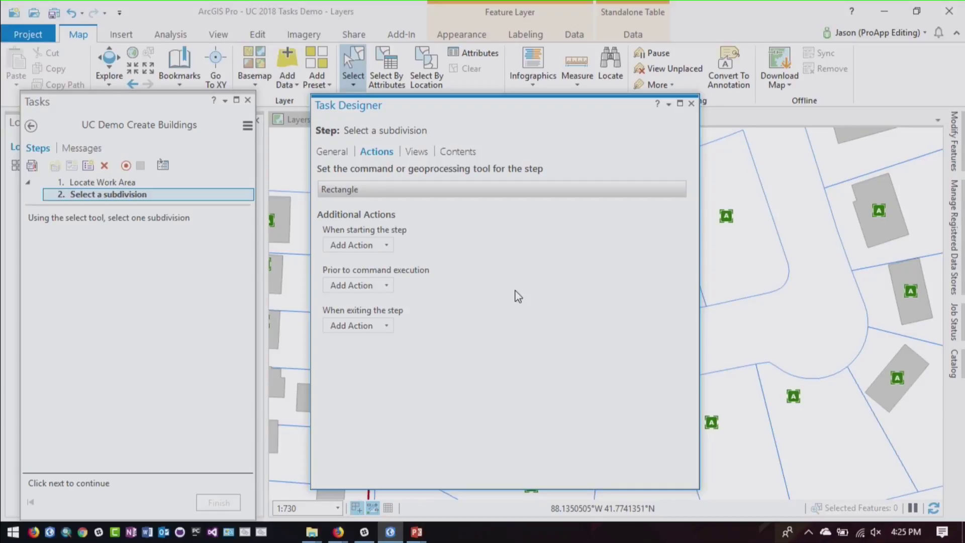
pyautogui.click(382, 327)
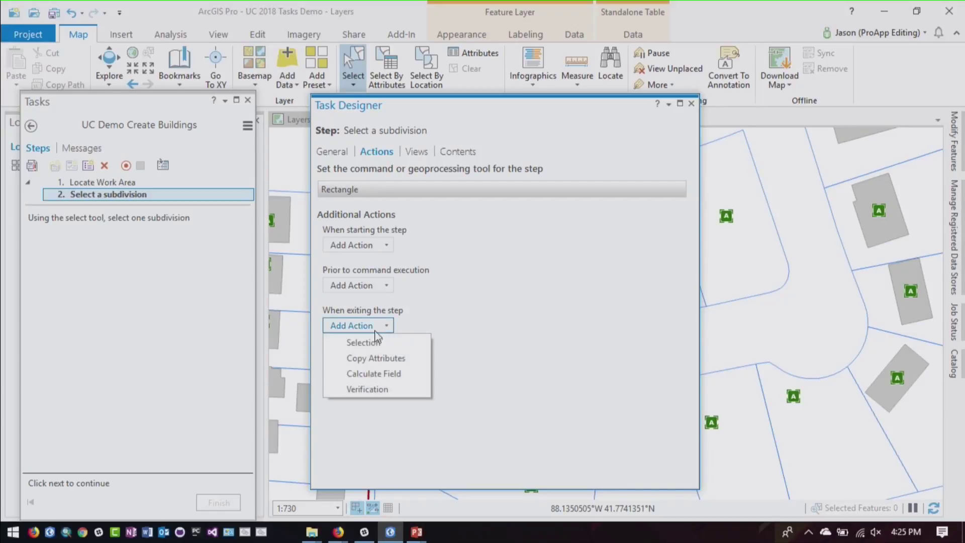
pyautogui.click(395, 358)
pyautogui.click(419, 171)
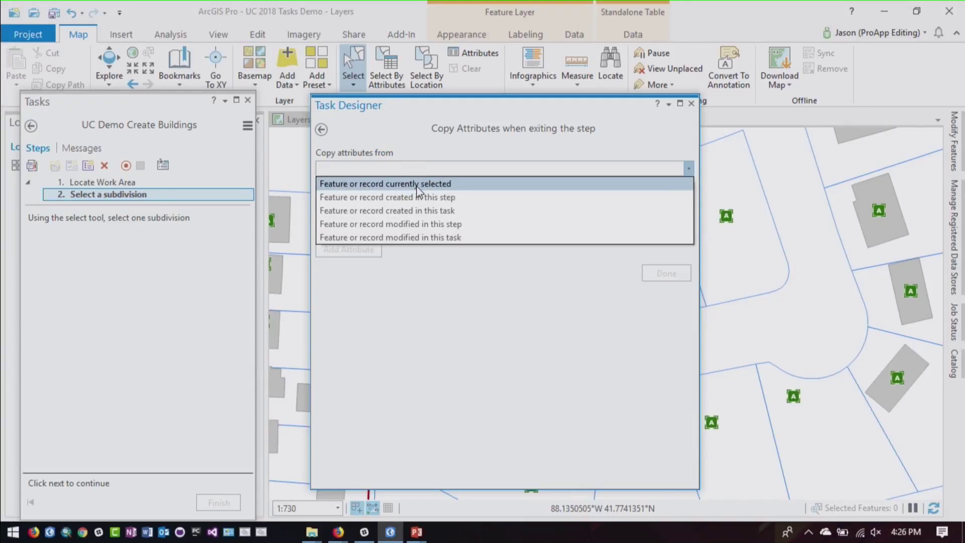
pyautogui.click(417, 186)
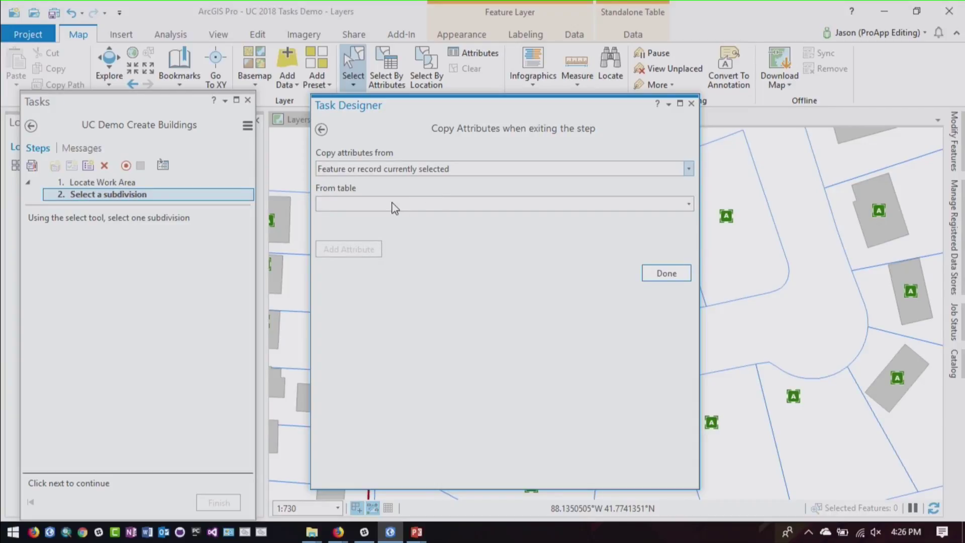
pyautogui.click(392, 207)
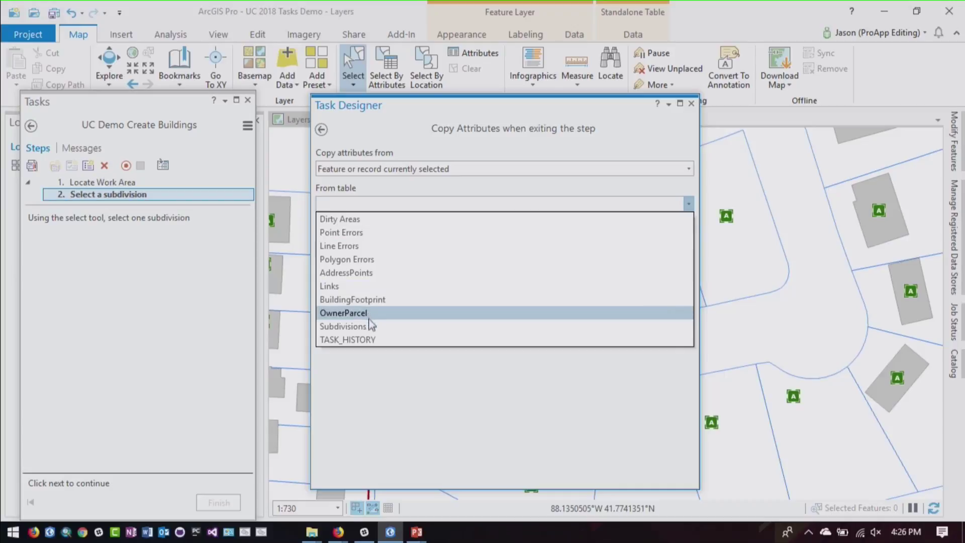
pyautogui.click(370, 326)
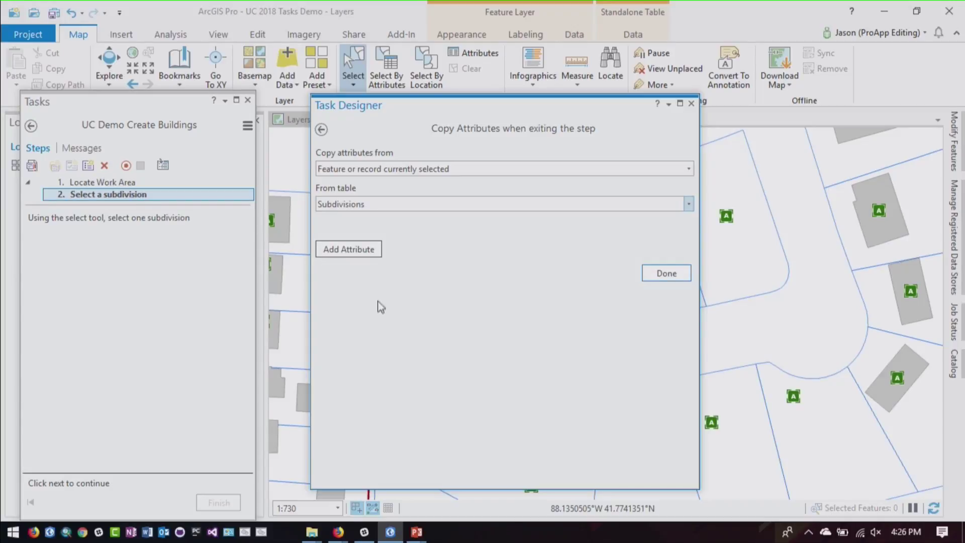
# Copy the Name field into a variable called myName and finish the Copy Attributes action.
pyautogui.click(369, 257)
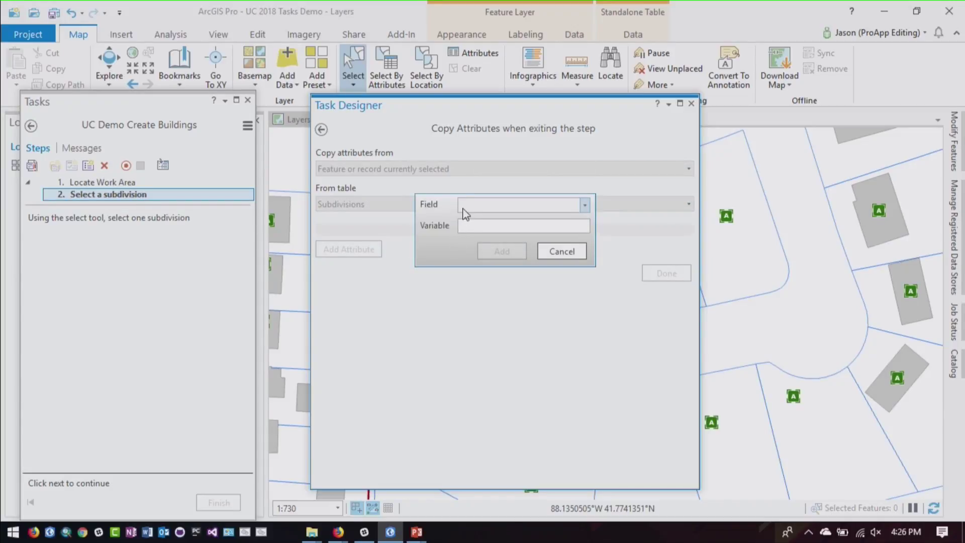
pyautogui.click(464, 209)
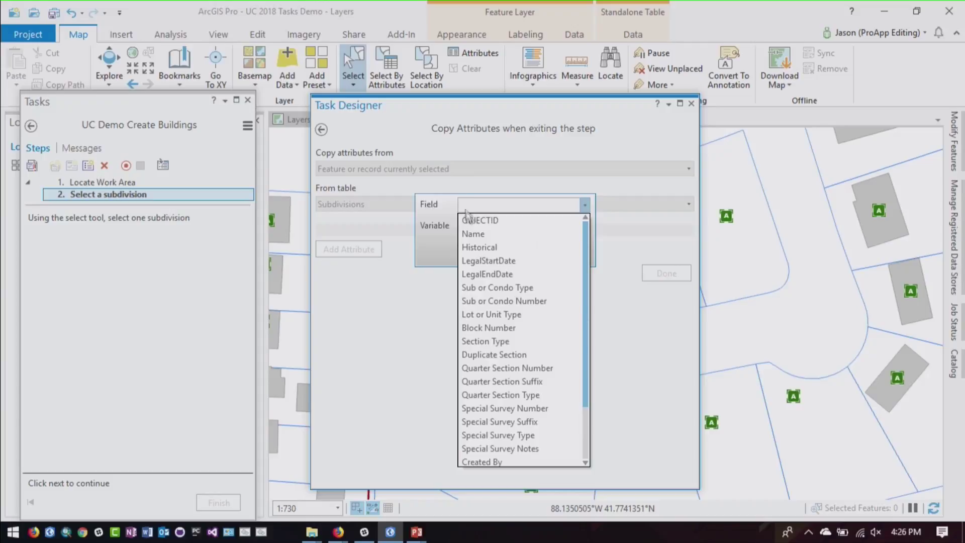
pyautogui.click(485, 234)
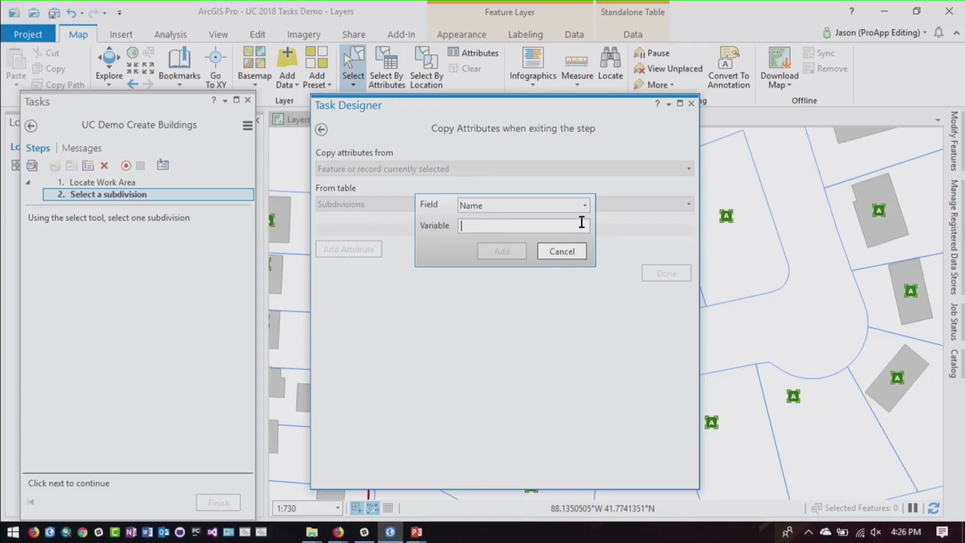
pyautogui.write('myName')
pyautogui.press('BackSpace')
pyautogui.press('BackSpace')
pyautogui.press('BackSpace')
pyautogui.write('ame')
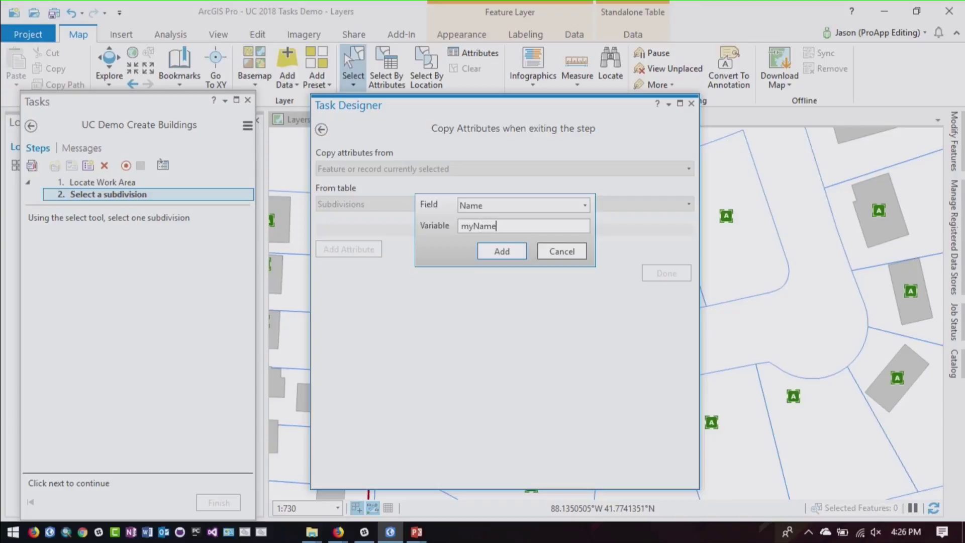
pyautogui.click(515, 251)
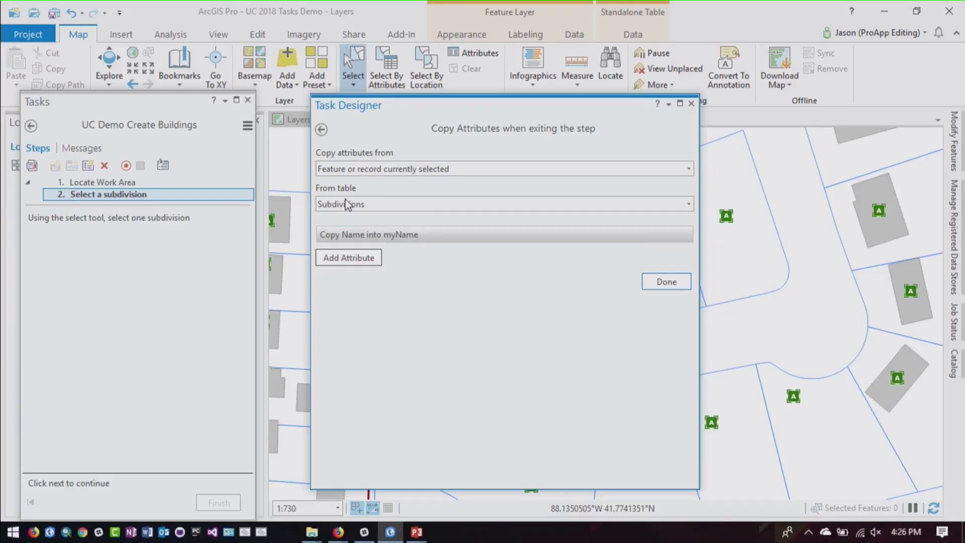
pyautogui.moveTo(348, 238)
pyautogui.click(667, 283)
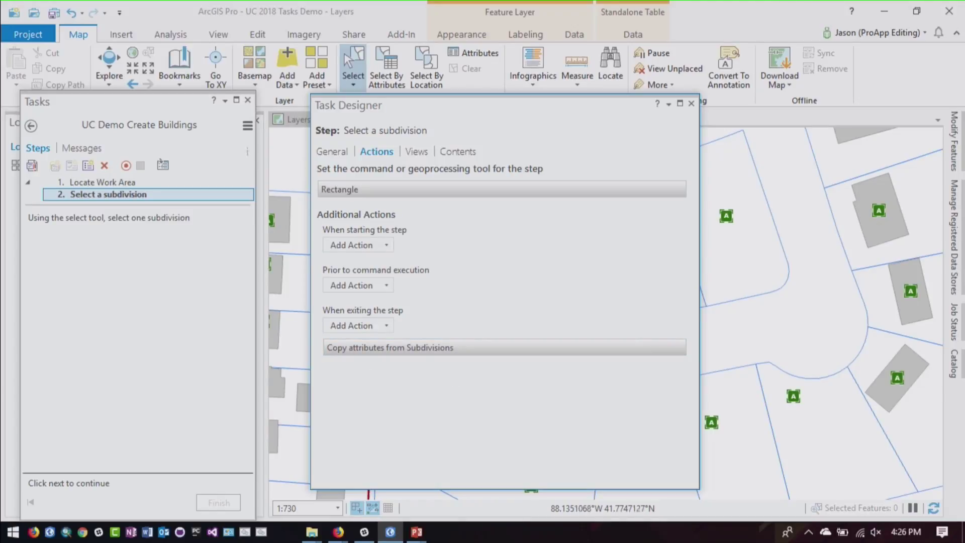
# Add a third step to the task and name it "Create Buildings".
pyautogui.click(89, 165)
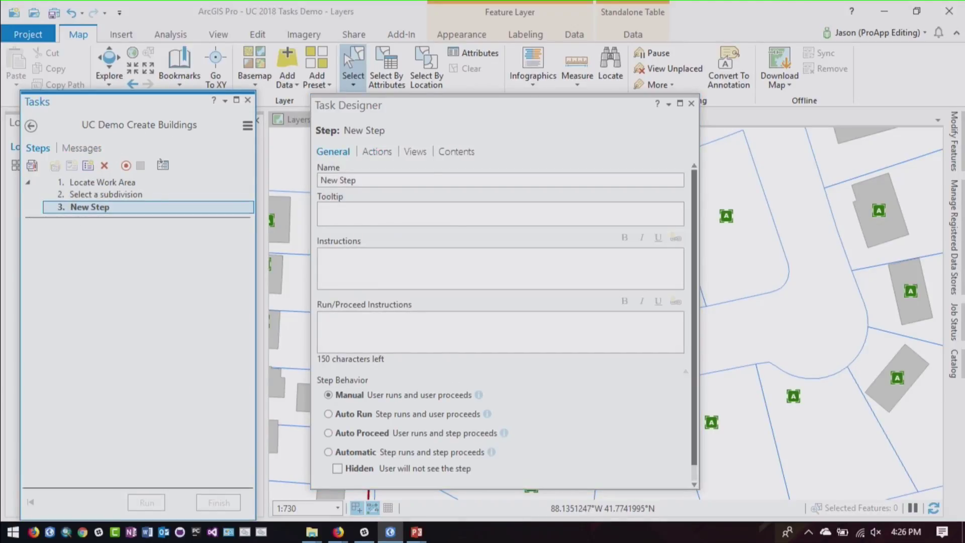
pyautogui.click(387, 180)
pyautogui.write('Create Buildings')
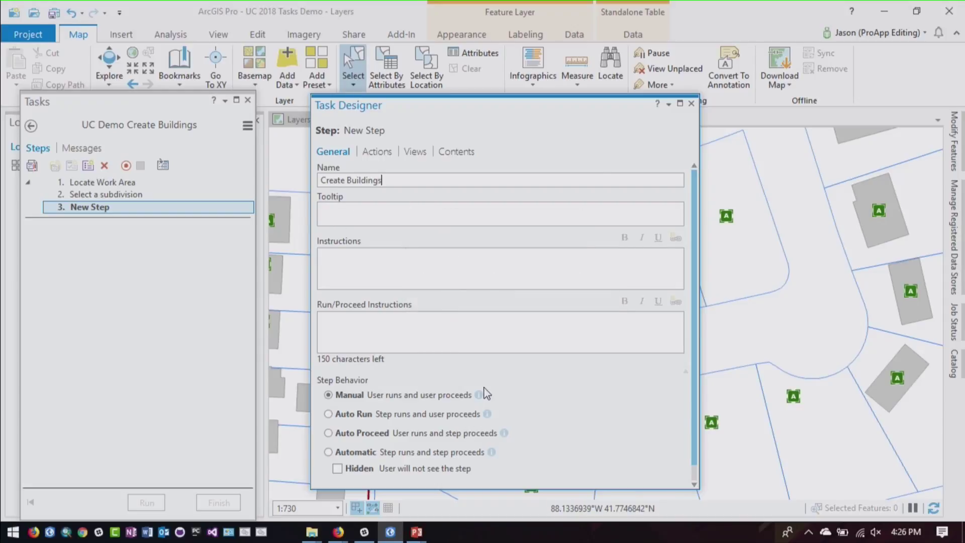
# Record the editing Create command as the Create Buildings step's command, and close the separate feature templates pane it opens.
pyautogui.click(375, 150)
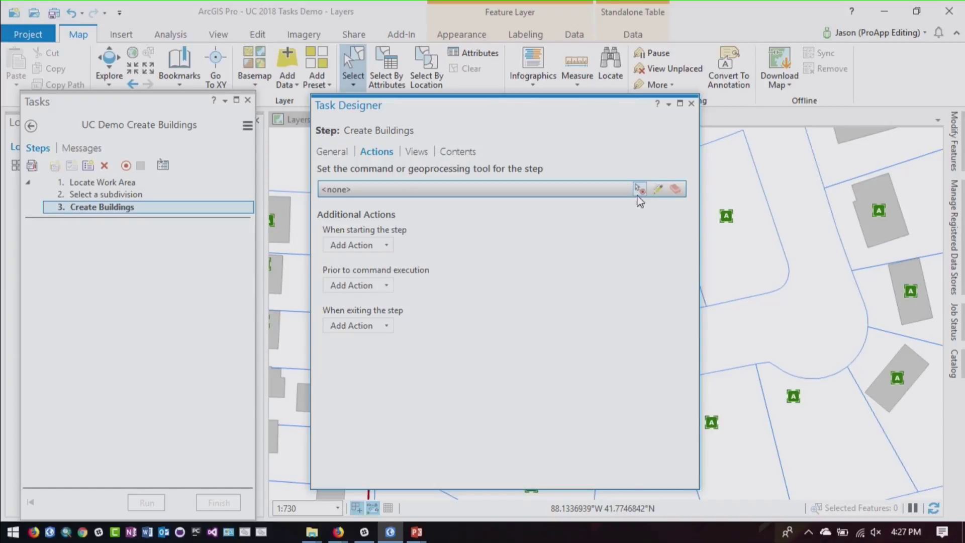
pyautogui.click(639, 189)
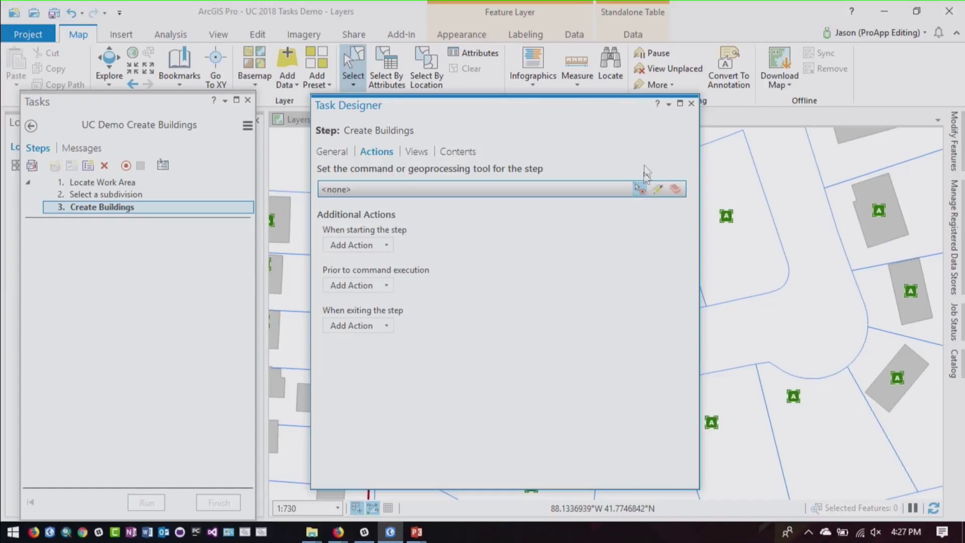
pyautogui.click(260, 33)
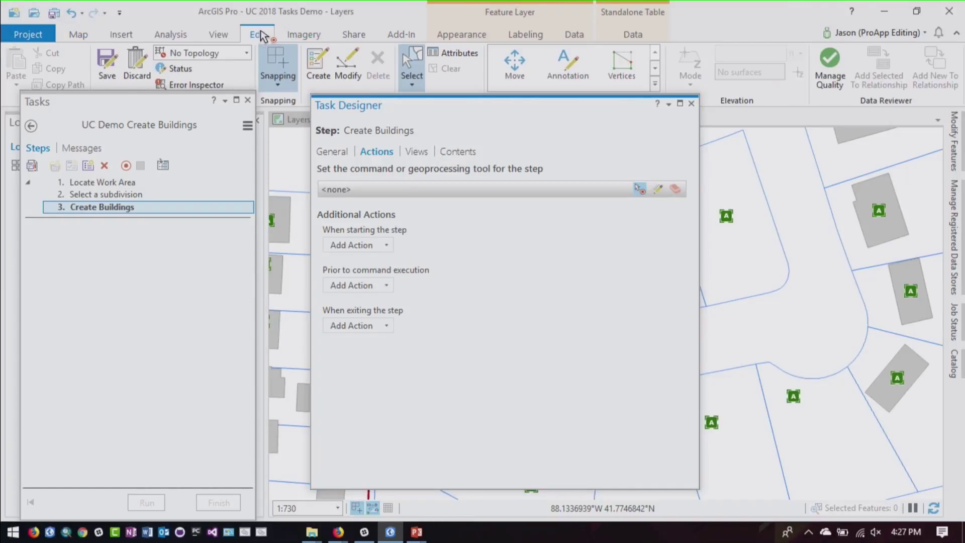
pyautogui.click(317, 60)
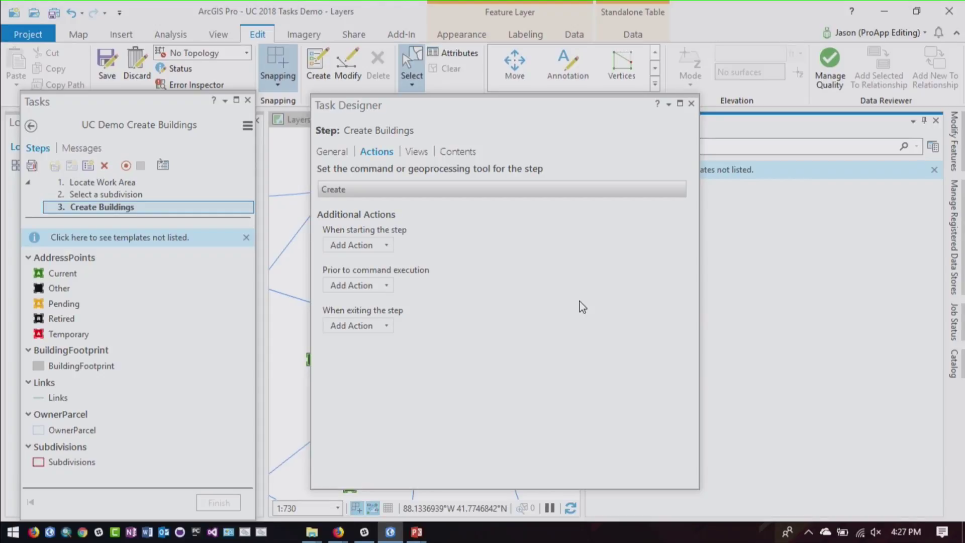
pyautogui.click(160, 36)
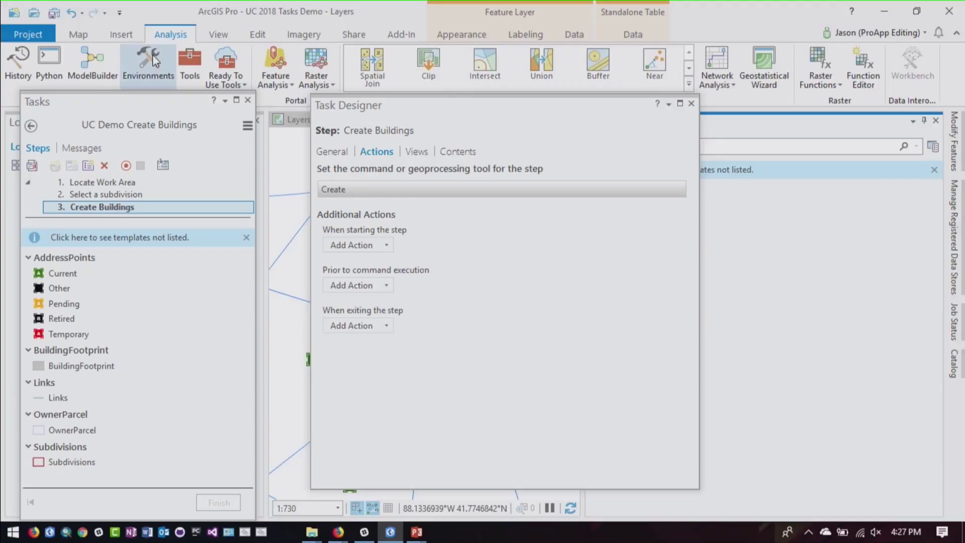
pyautogui.click(191, 58)
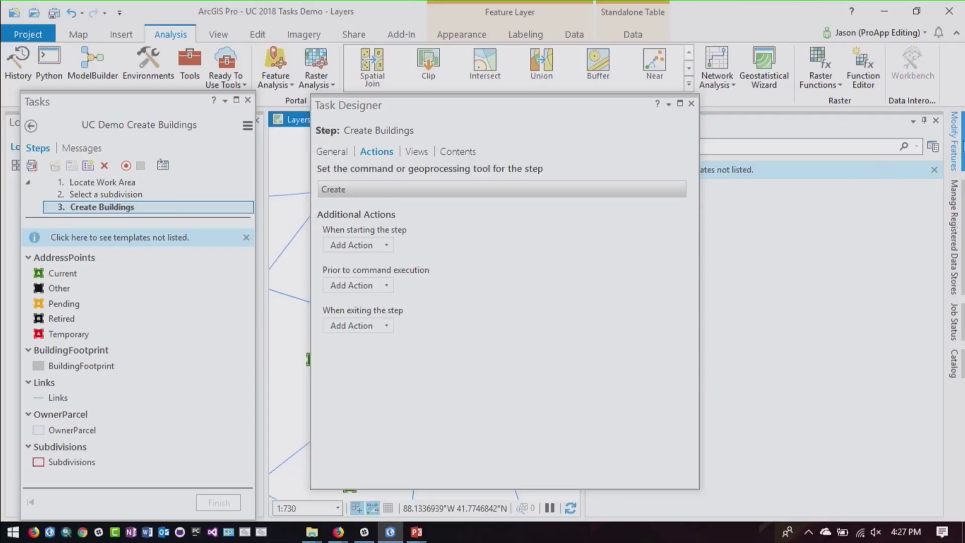
pyautogui.click(936, 121)
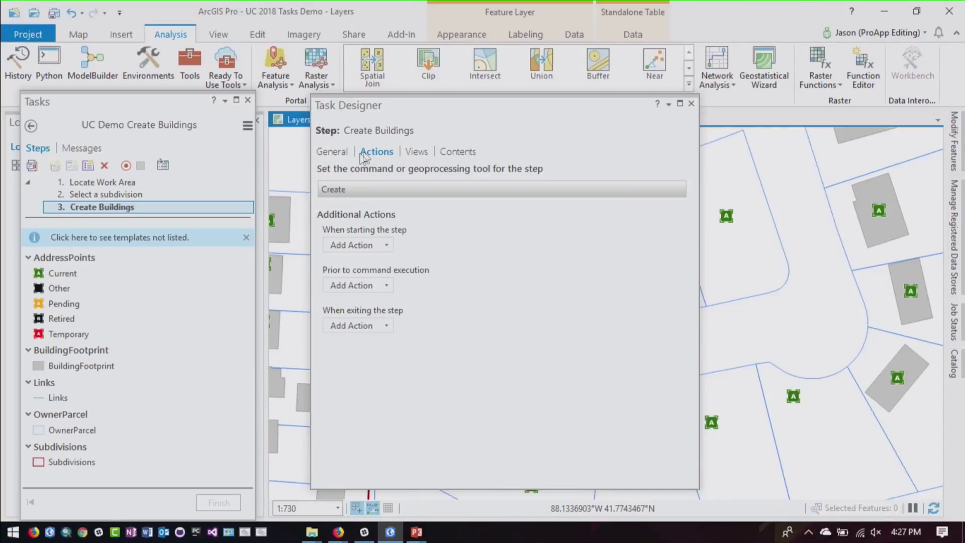
# Filter the embedded Create command's feature templates by "building" and finish the command settings.
pyautogui.moveTo(373, 194)
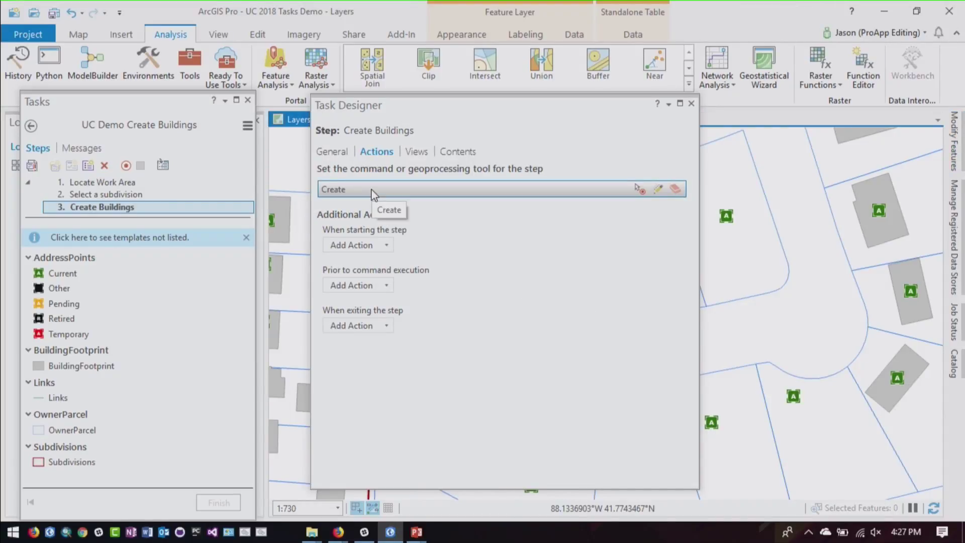
pyautogui.click(373, 194)
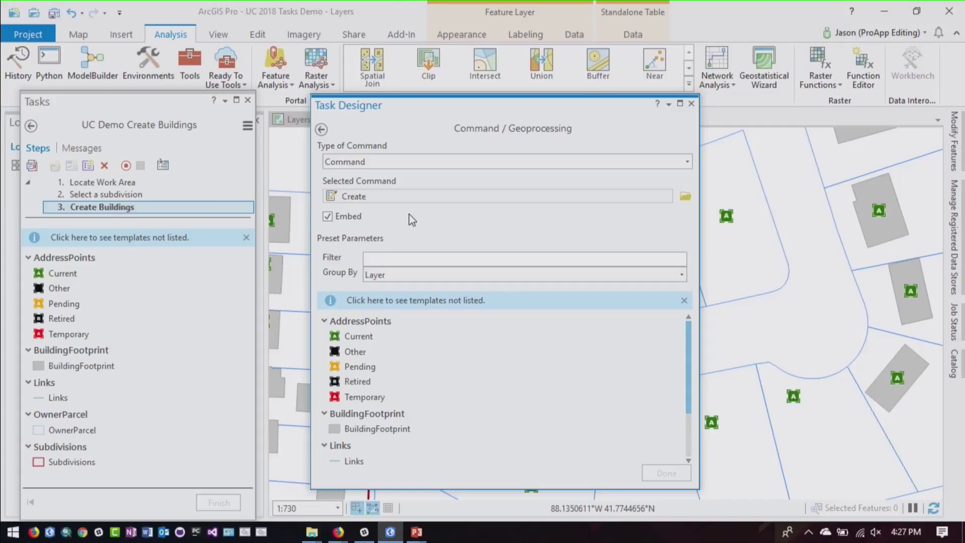
pyautogui.write('building')
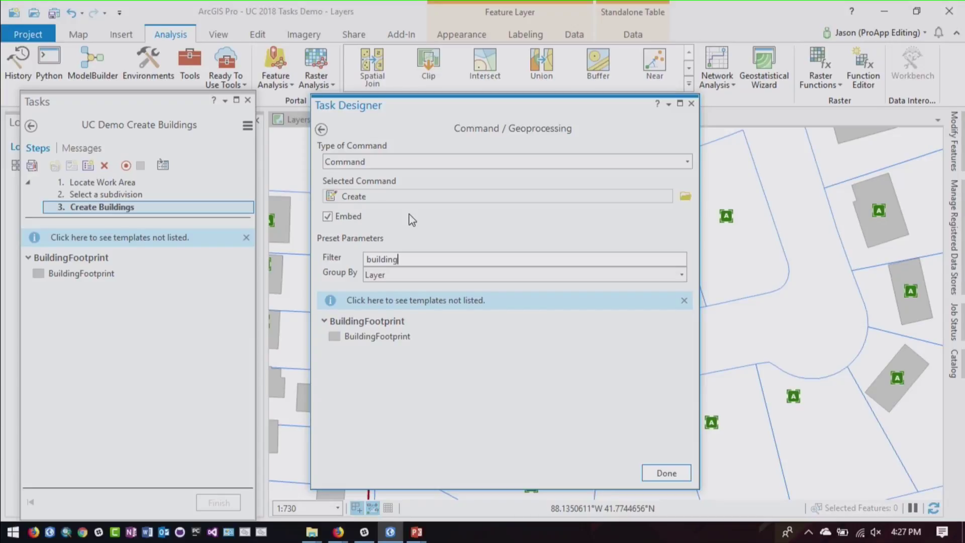
pyautogui.click(665, 468)
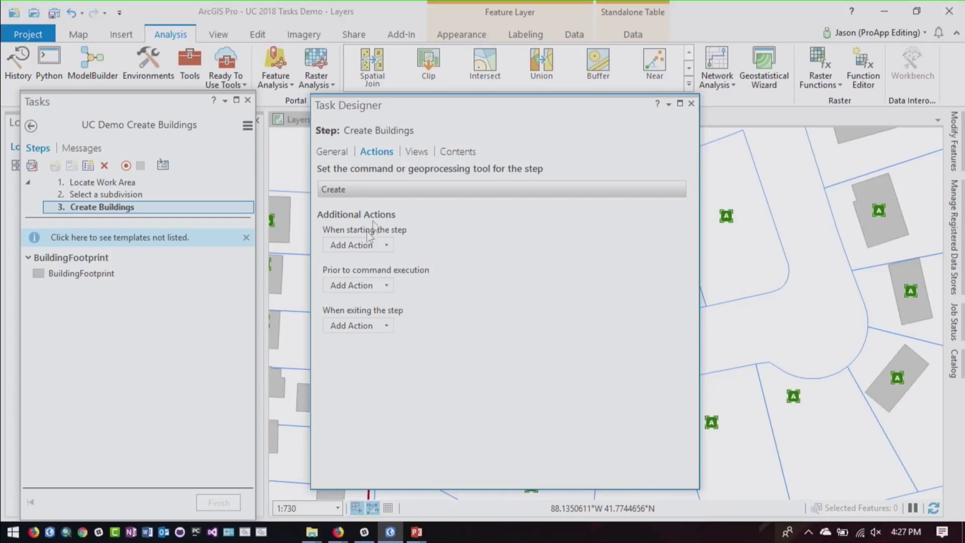
# For the Create Buildings step, make the BuildingFootprint layer selectable and the World Imagery layer visible, and check the step behavior.
pyautogui.click(418, 157)
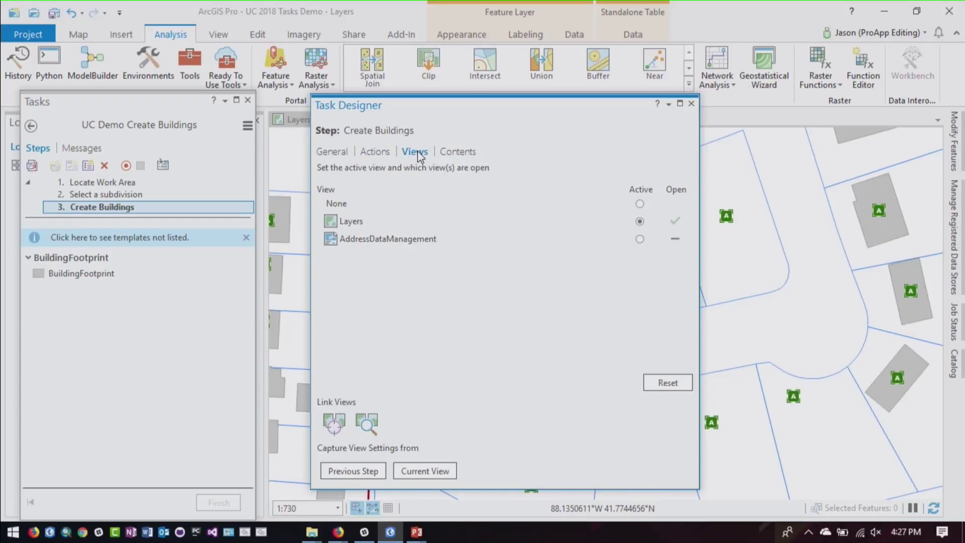
pyautogui.click(457, 152)
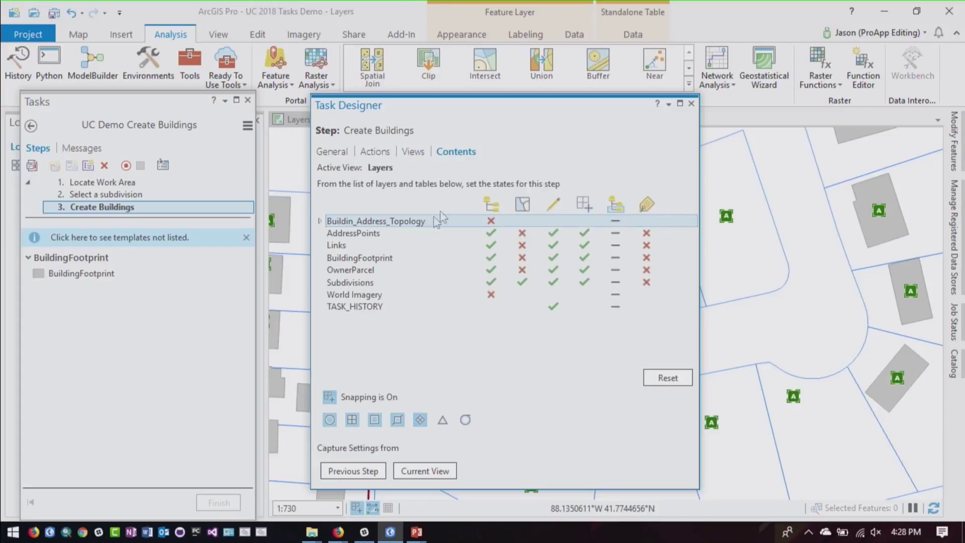
pyautogui.click(522, 257)
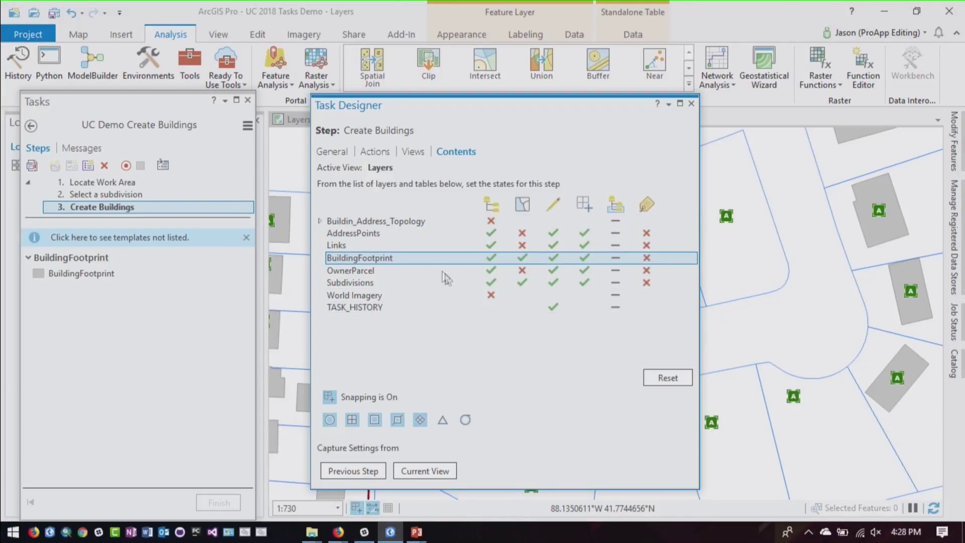
pyautogui.click(491, 294)
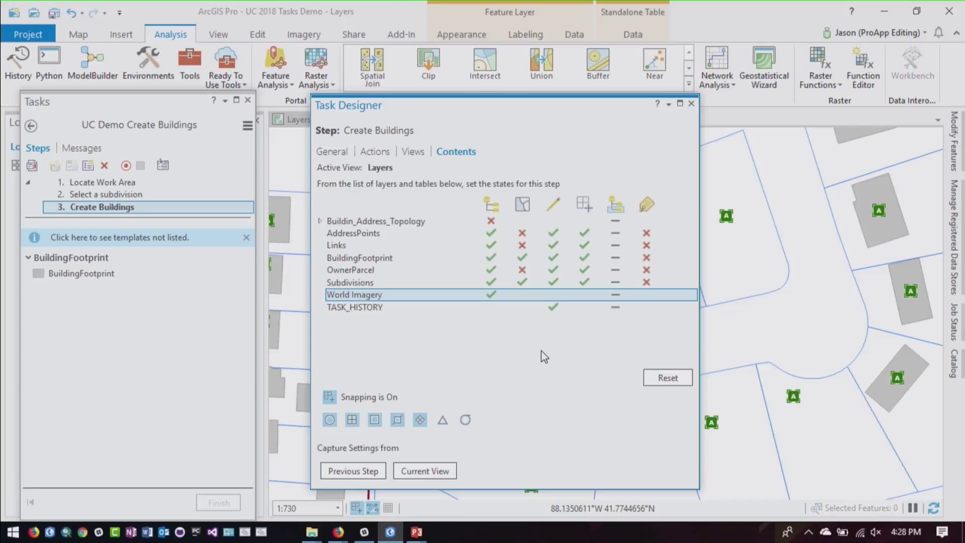
pyautogui.click(339, 153)
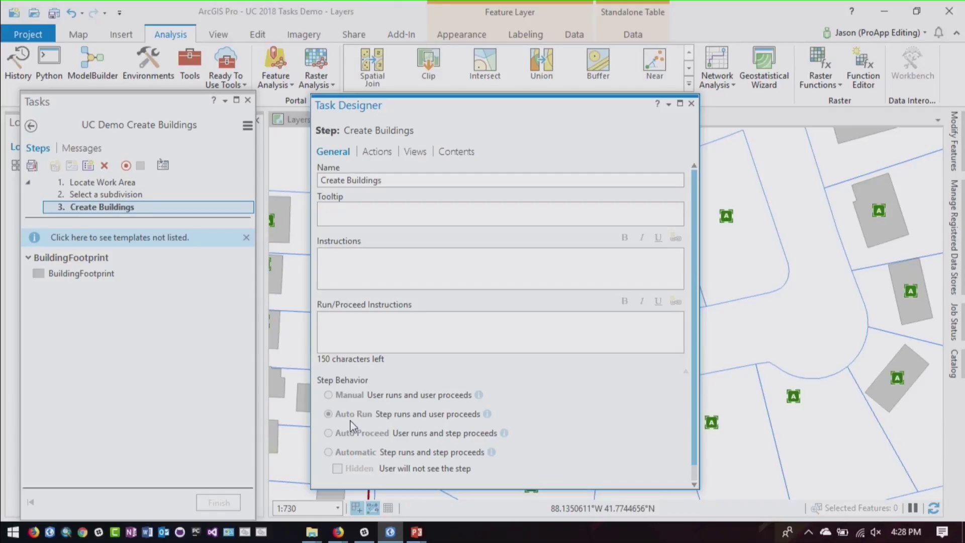
pyautogui.moveTo(355, 425)
# Add a fourth step to the task and name it "Attribute Buildings".
pyautogui.click(90, 166)
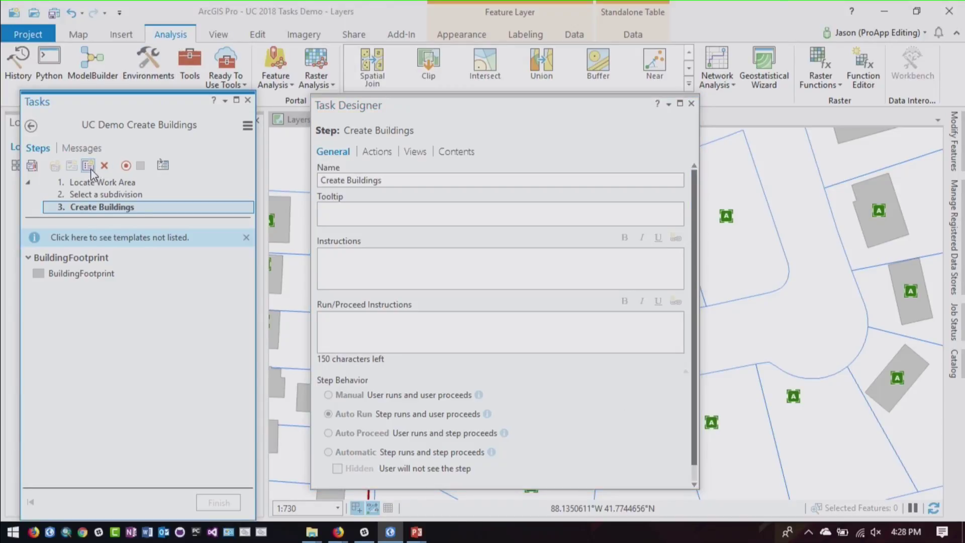
pyautogui.click(394, 181)
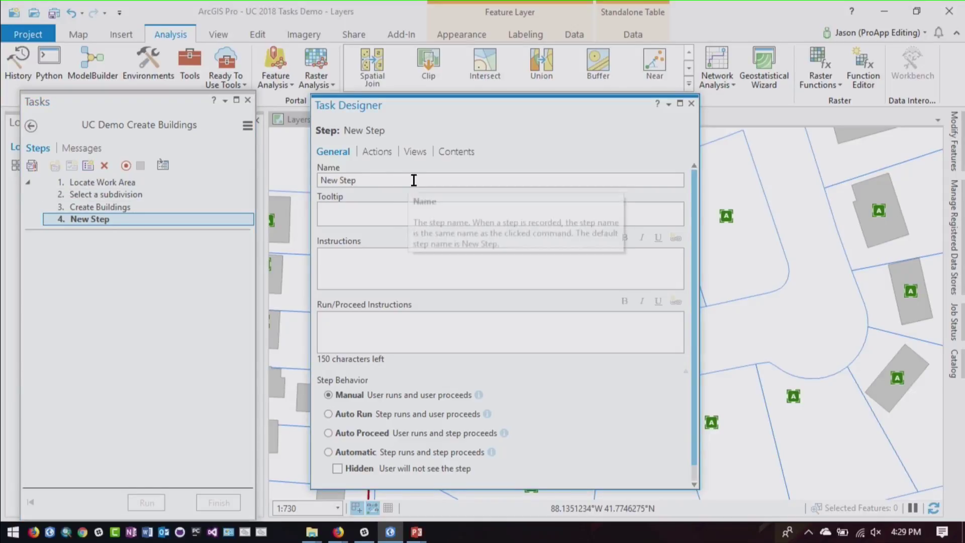
pyautogui.moveTo(411, 181); pyautogui.dragTo(314, 173)
pyautogui.write('Attr')
pyautogui.press('BackSpace')
pyautogui.write('tribute B')
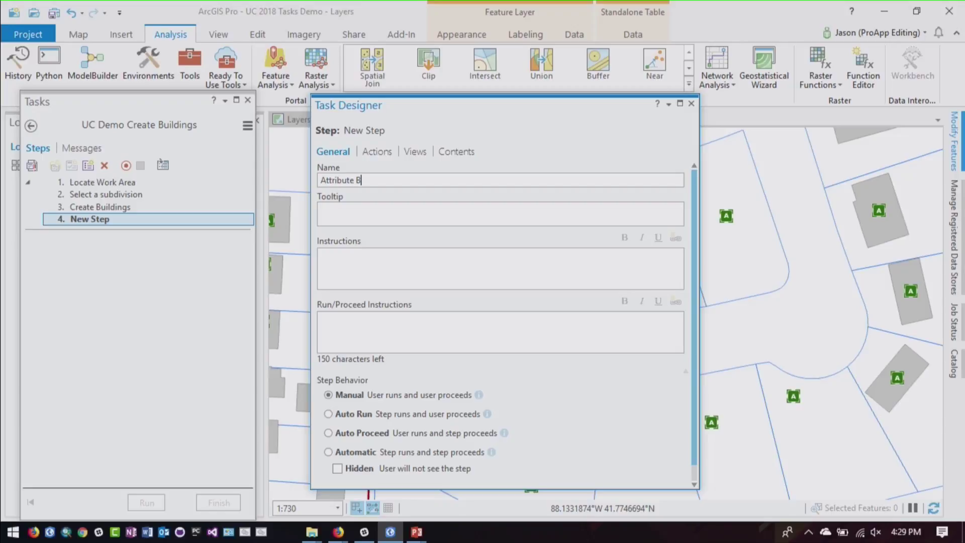
pyautogui.write('uildings')
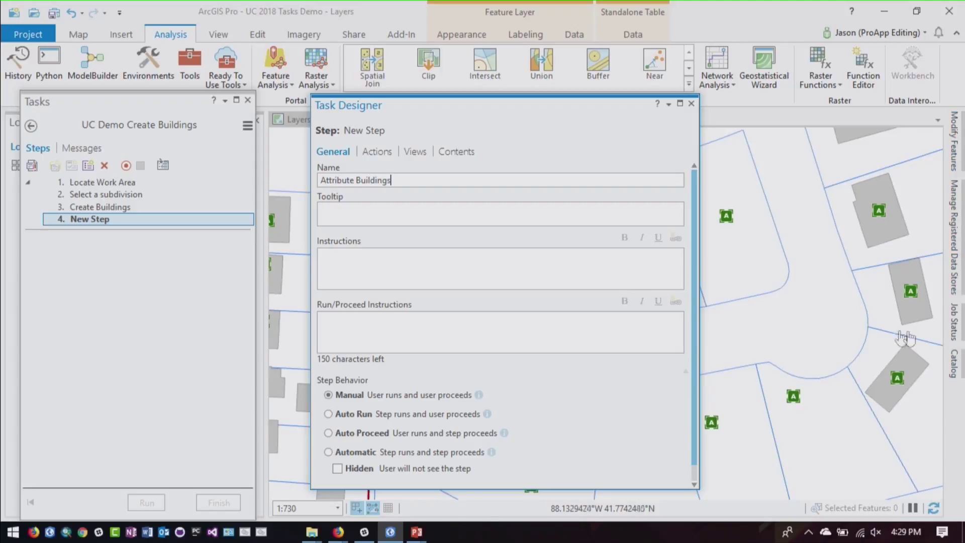
# Record the editing Attributes command as the Attribute Buildings step's command, and close the separate Attributes pane it opens.
pyautogui.click(376, 151)
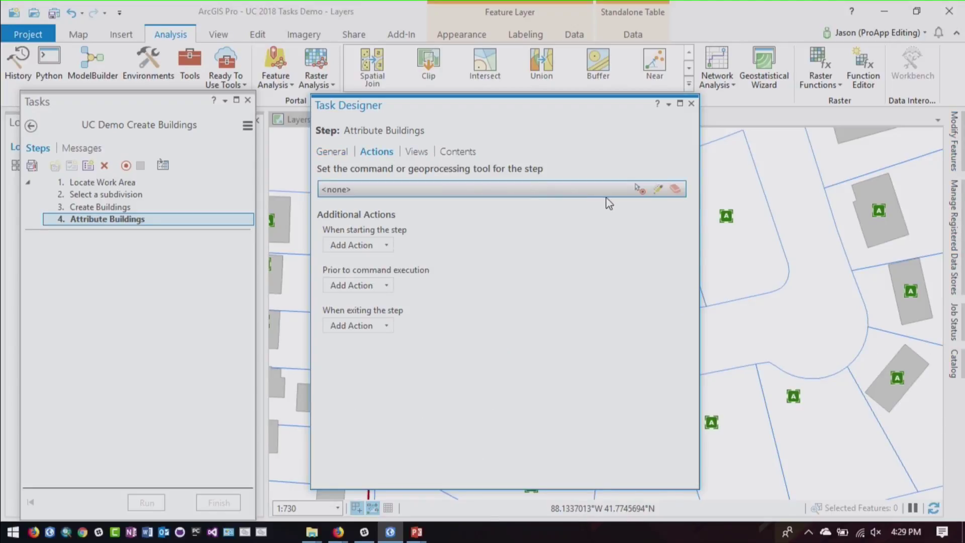
pyautogui.click(636, 193)
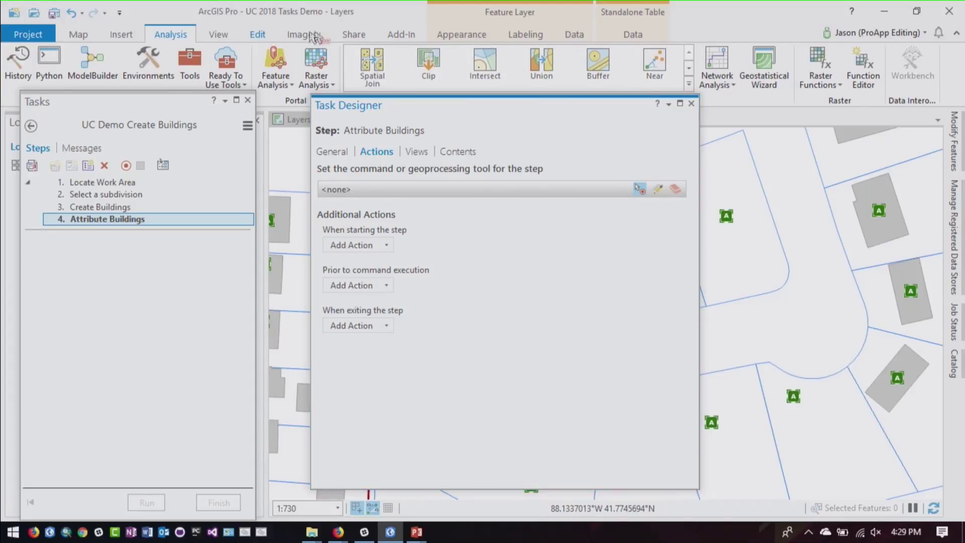
pyautogui.click(258, 34)
pyautogui.click(453, 53)
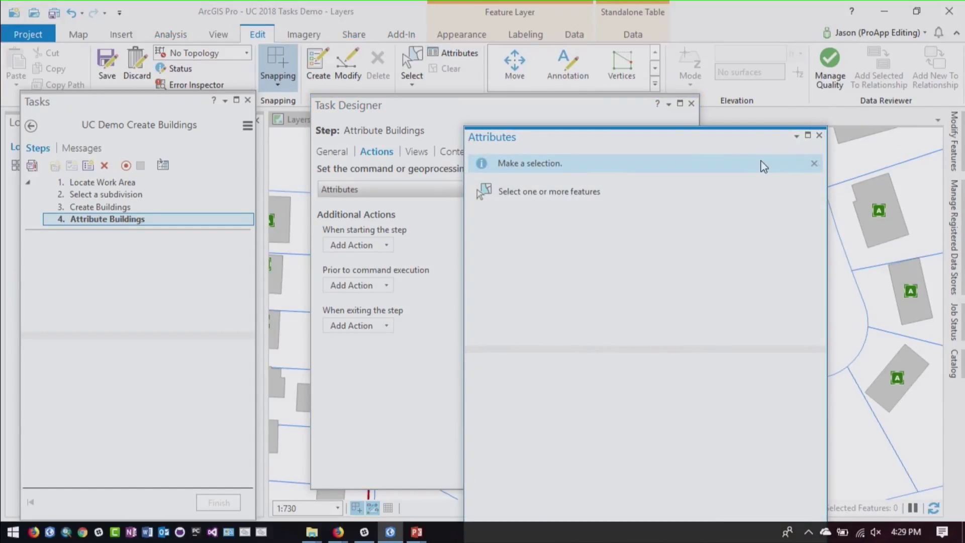
pyautogui.click(819, 135)
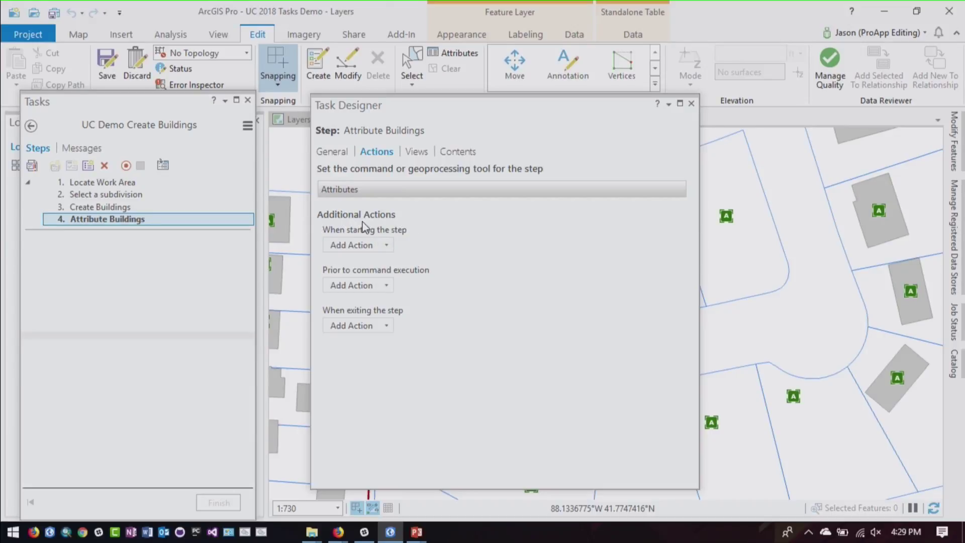
# Add a Selection action when starting the step that selects the features or records created in this task.
pyautogui.moveTo(382, 231)
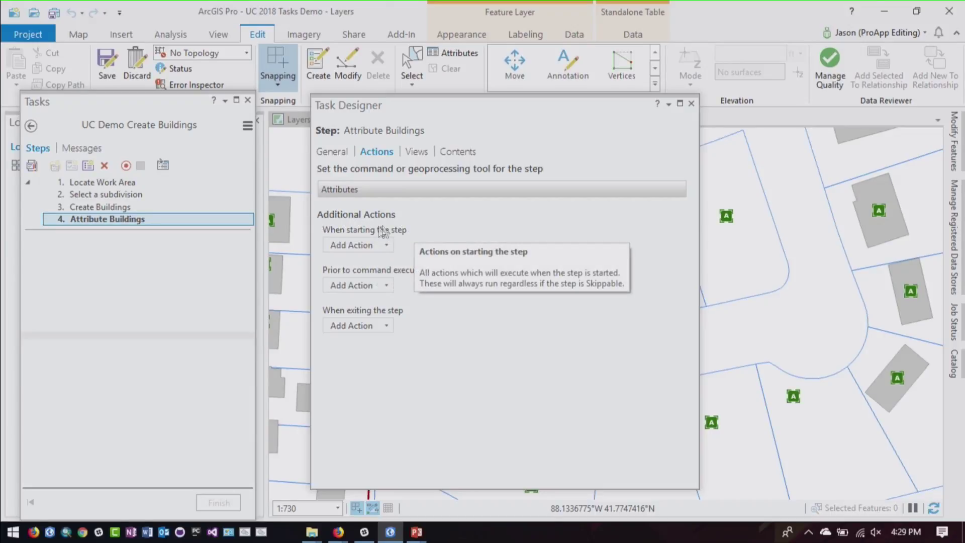
pyautogui.click(385, 249)
pyautogui.click(386, 251)
pyautogui.click(382, 246)
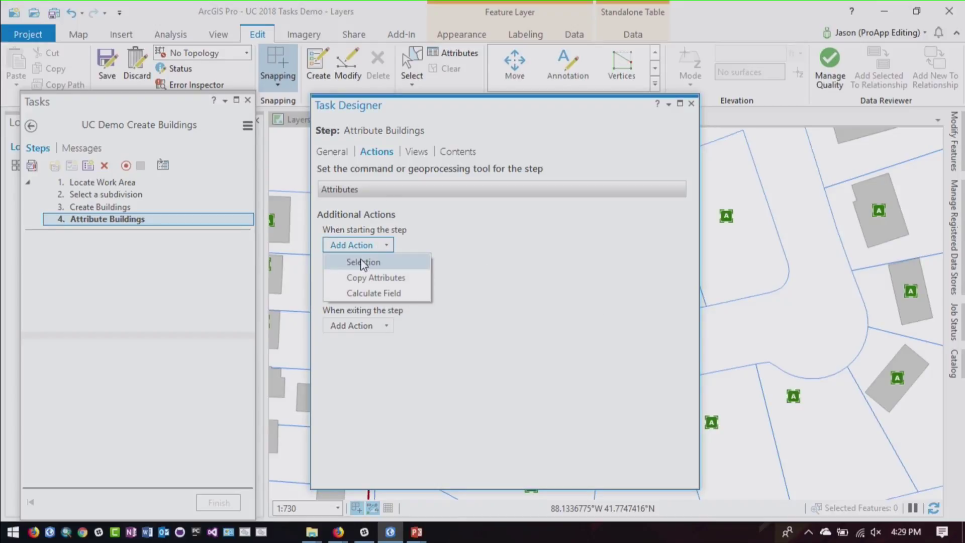
pyautogui.click(362, 263)
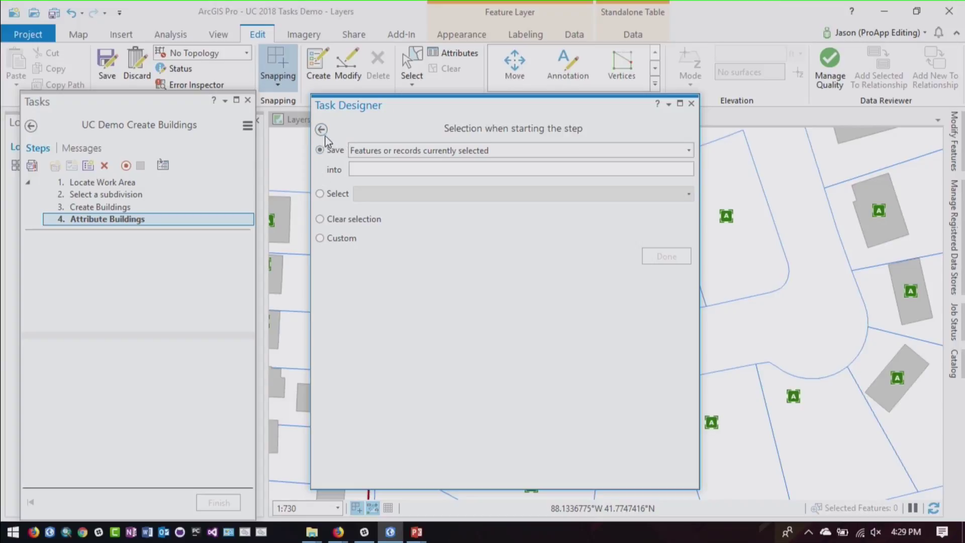
pyautogui.click(320, 194)
pyautogui.click(359, 197)
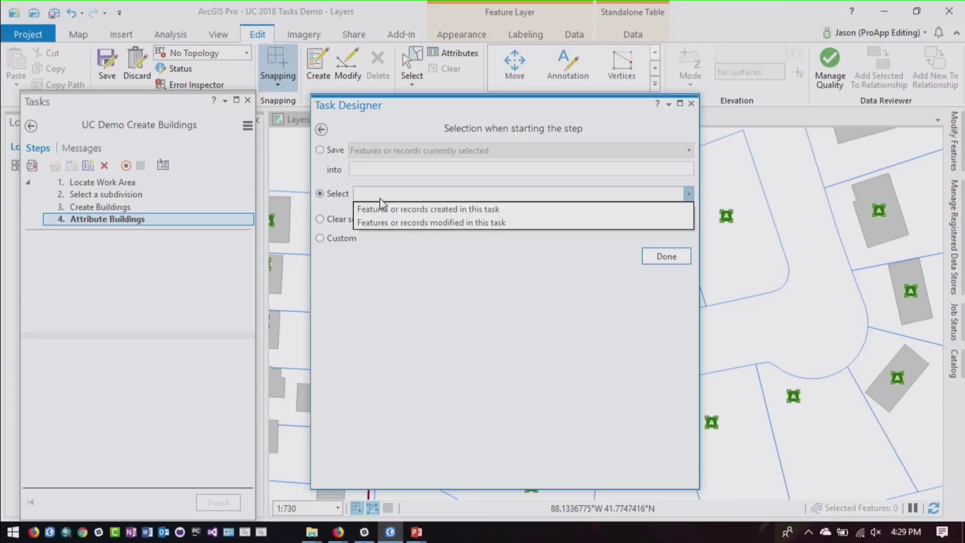
pyautogui.click(440, 209)
pyautogui.click(664, 258)
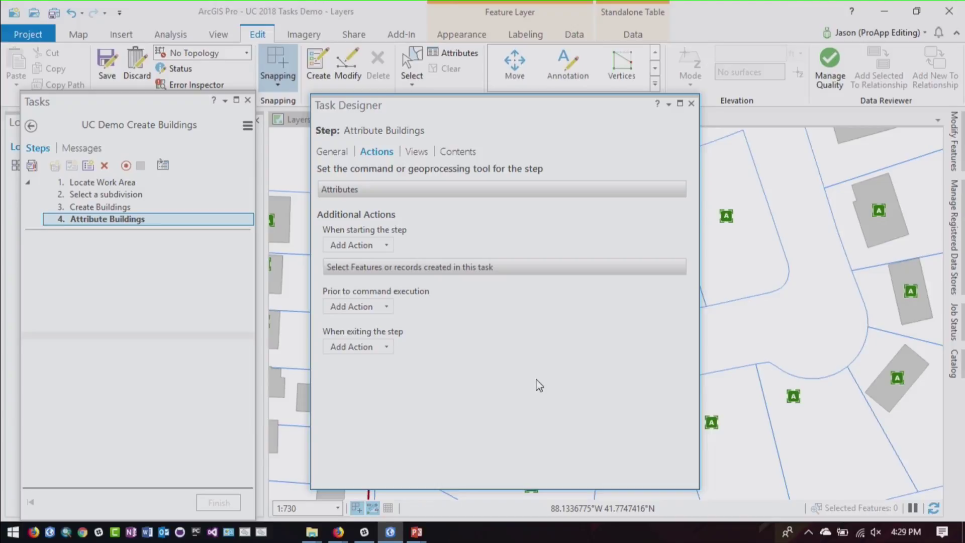
# Add a Calculate Field action when starting the step, targeting Subdivision Name in BuildingFootprint for features or records created in this task.
pyautogui.click(386, 245)
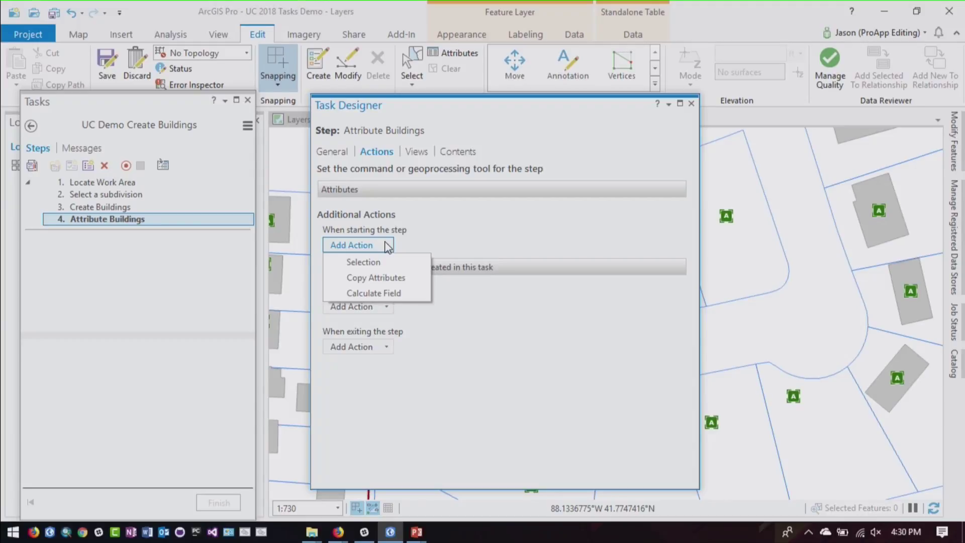
pyautogui.click(389, 293)
pyautogui.click(431, 171)
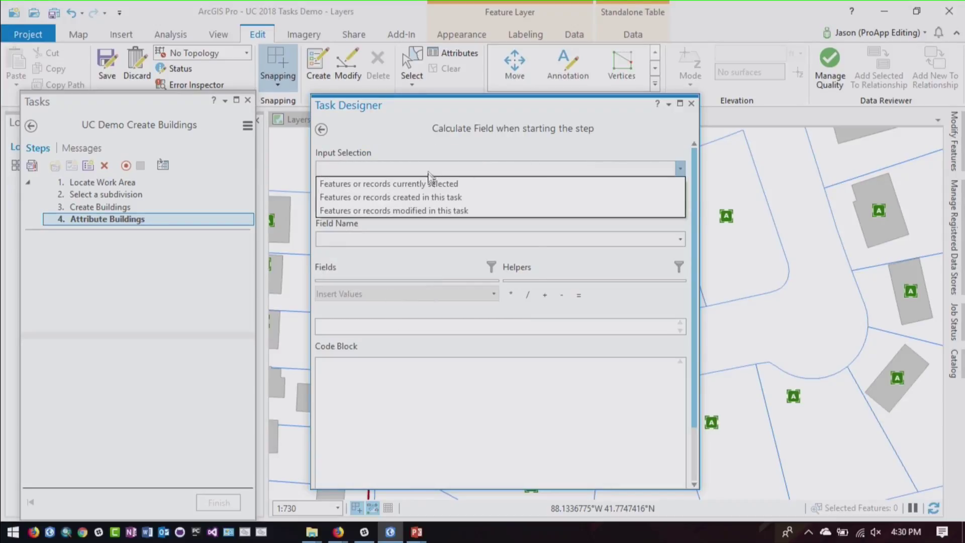
pyautogui.click(467, 201)
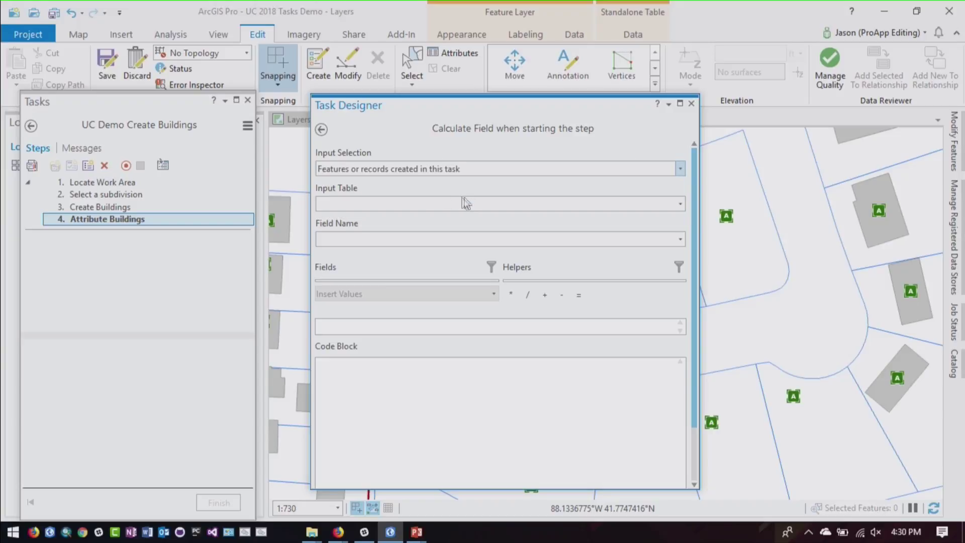
pyautogui.click(372, 205)
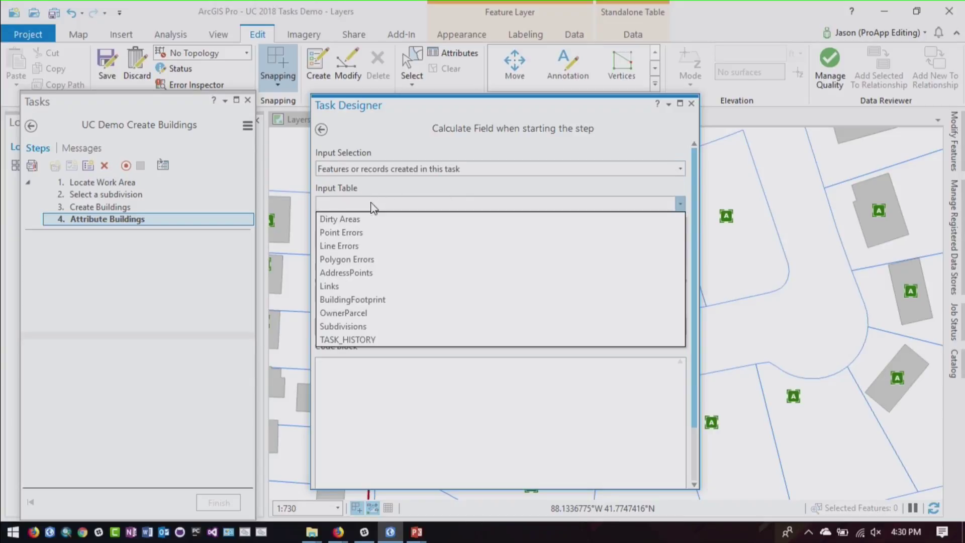
pyautogui.click(355, 299)
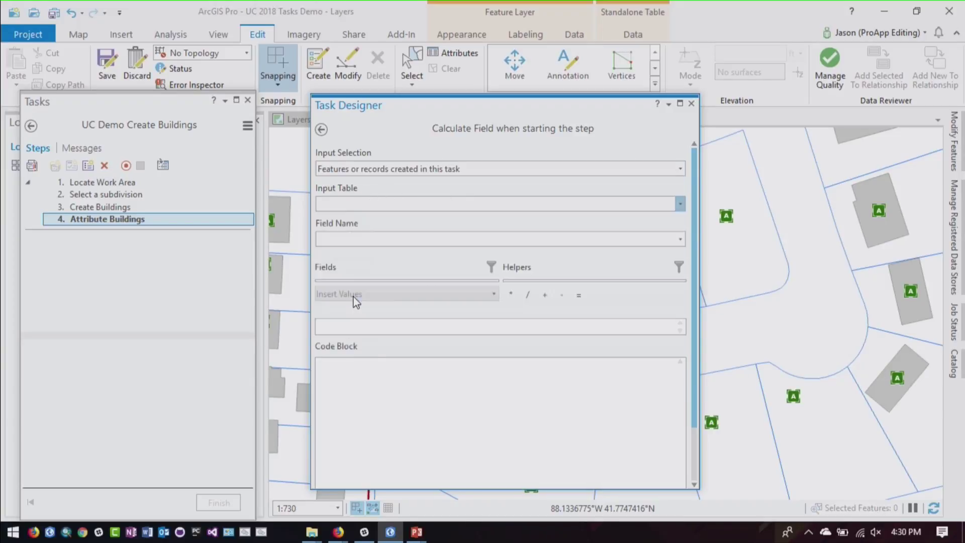
pyautogui.click(378, 239)
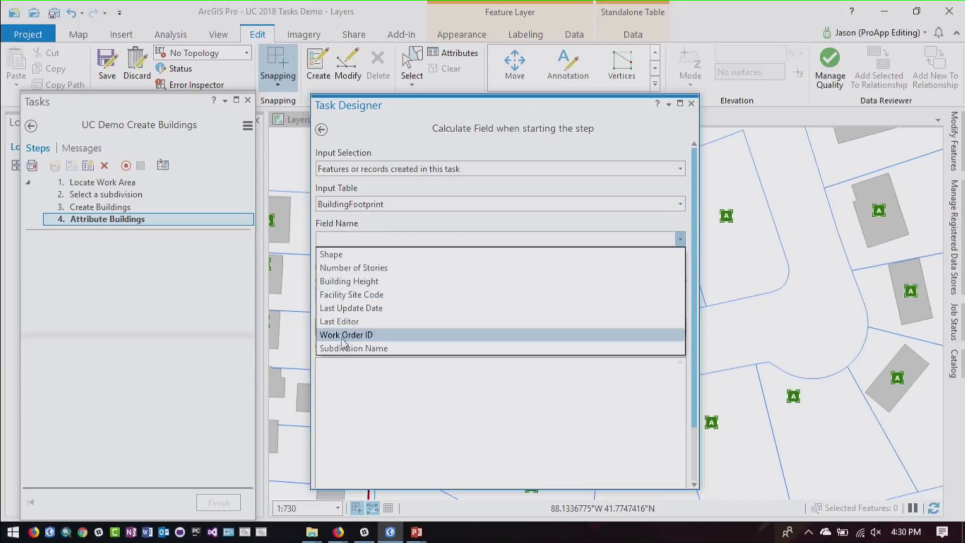
pyautogui.click(354, 348)
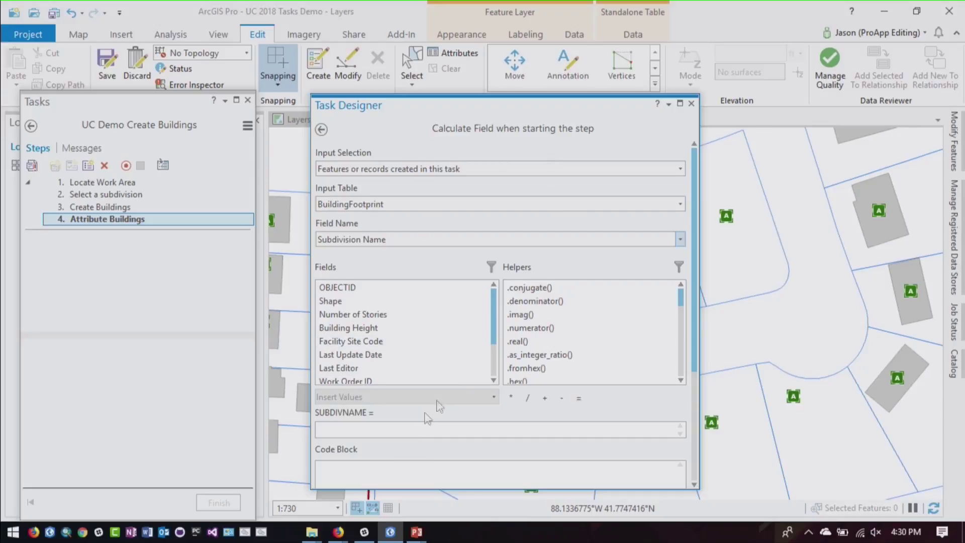
# Filter the fields to Task Variables, set the SUBDIVNAME expression to the #myName# variable, and finish the Calculate Field action.
pyautogui.moveTo(493, 300); pyautogui.dragTo(482, 362)
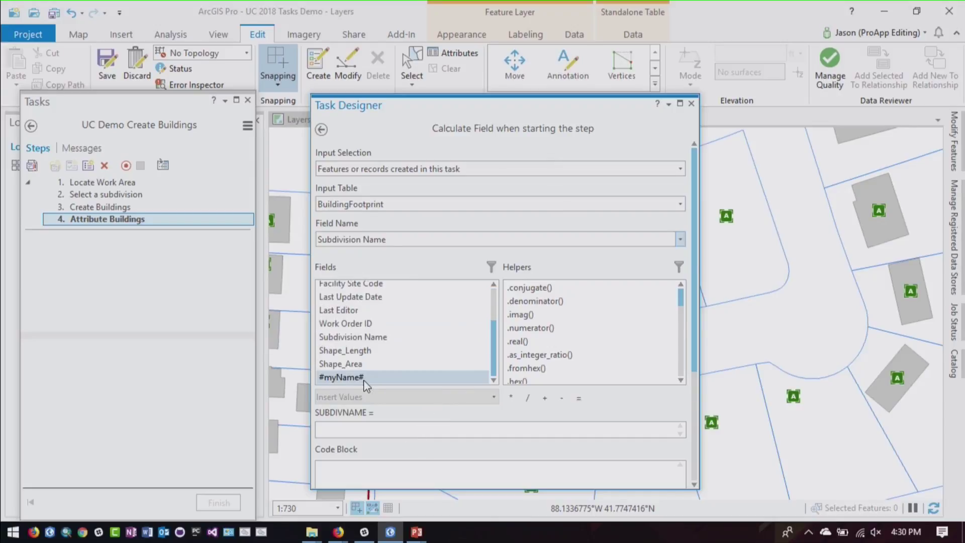
pyautogui.click(347, 377)
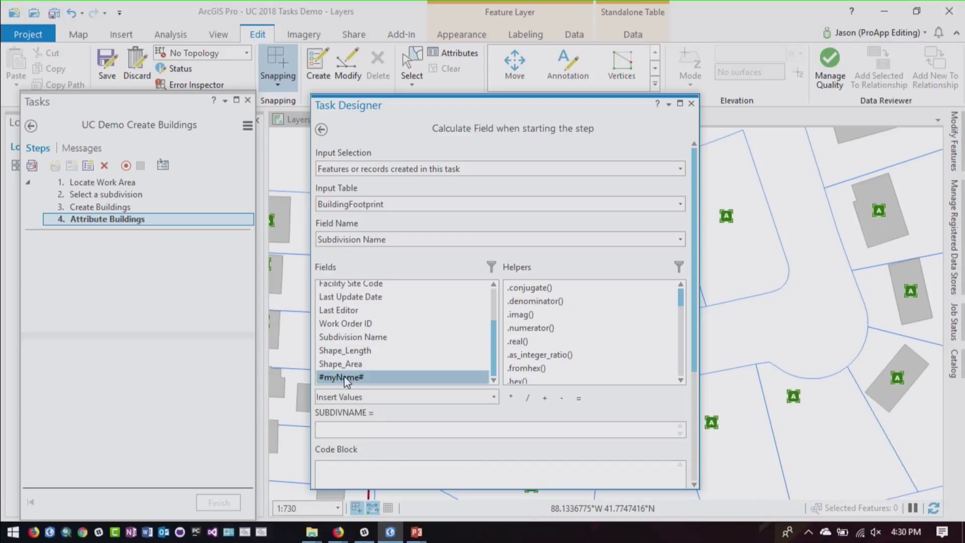
pyautogui.click(494, 266)
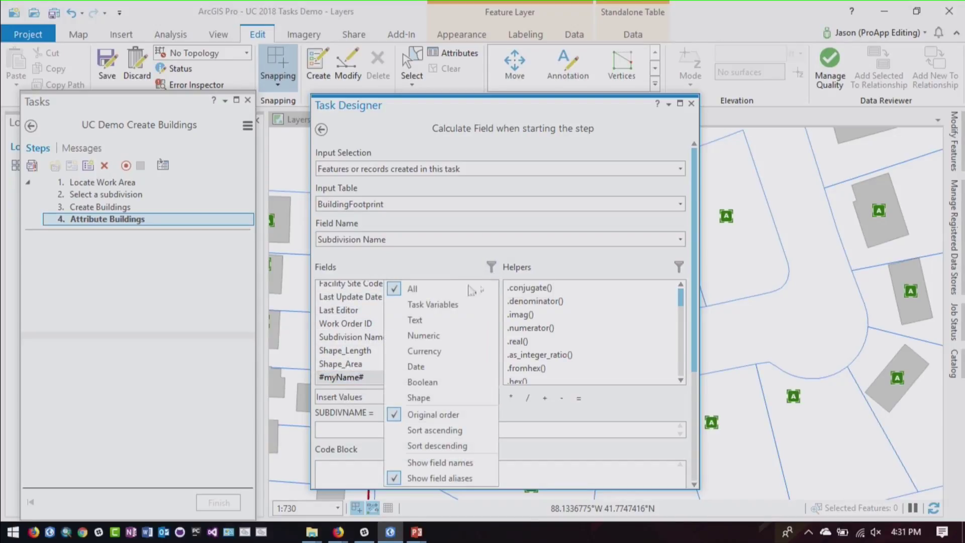
pyautogui.click(432, 304)
pyautogui.moveTo(359, 288); pyautogui.dragTo(332, 428)
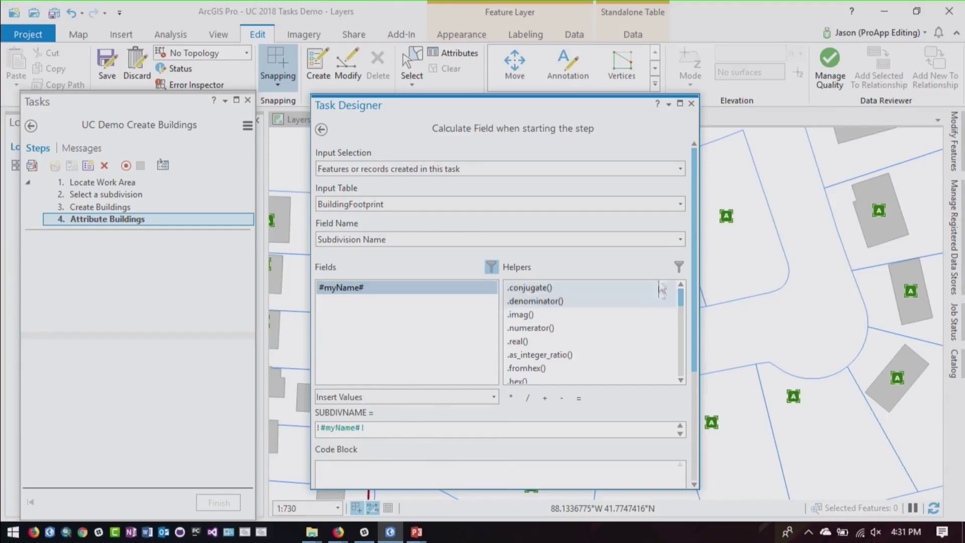
pyautogui.moveTo(694, 236); pyautogui.dragTo(694, 372)
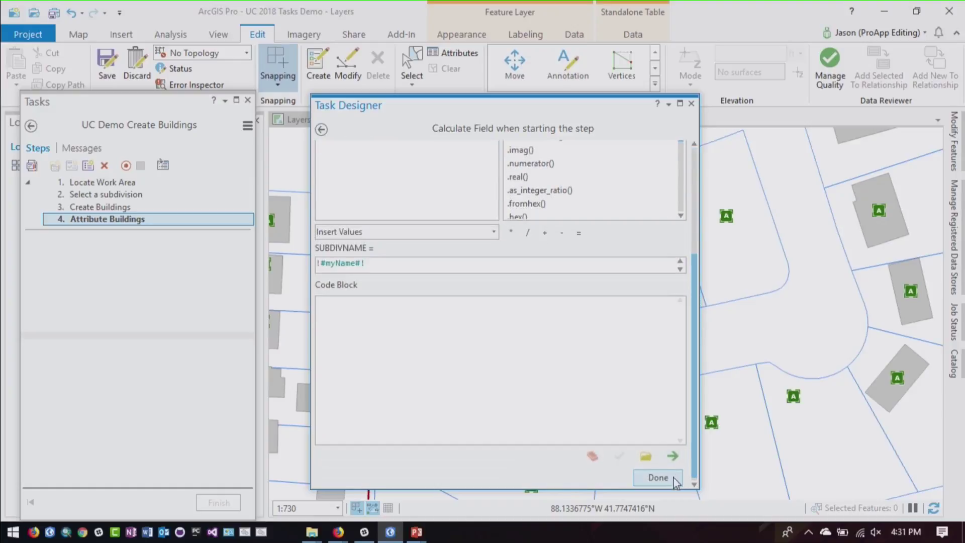
pyautogui.click(670, 481)
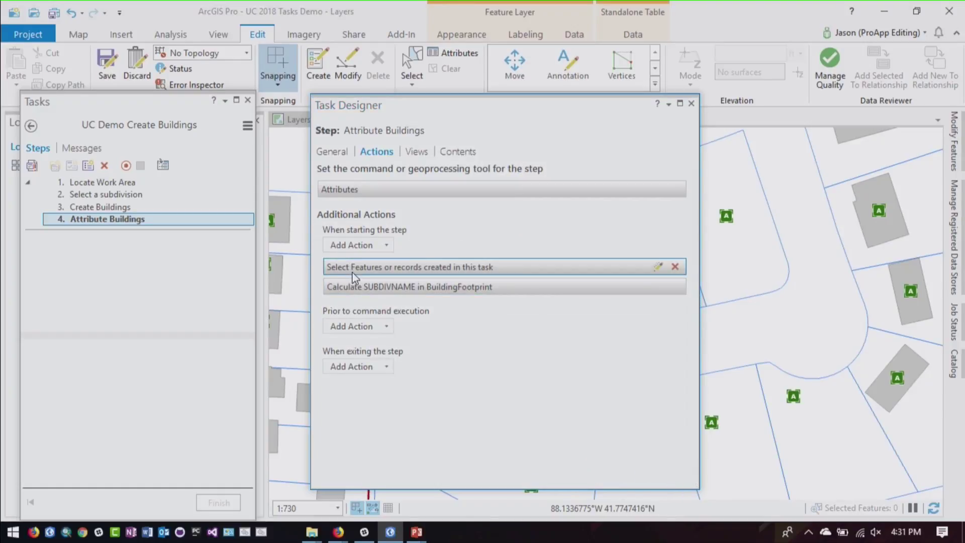
# Review the Attribute Buildings step's start actions, general settings, view settings and layer contents.
pyautogui.moveTo(354, 269)
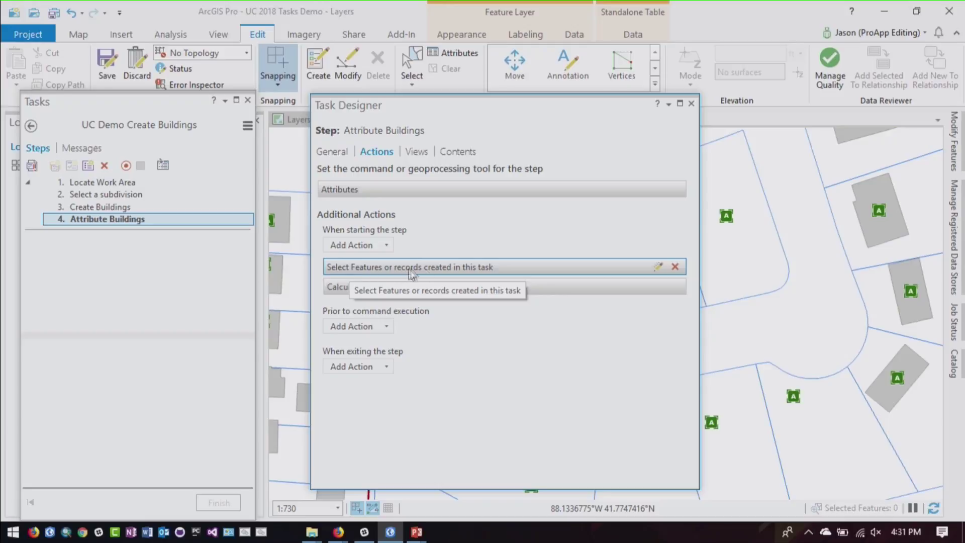
pyautogui.moveTo(354, 291)
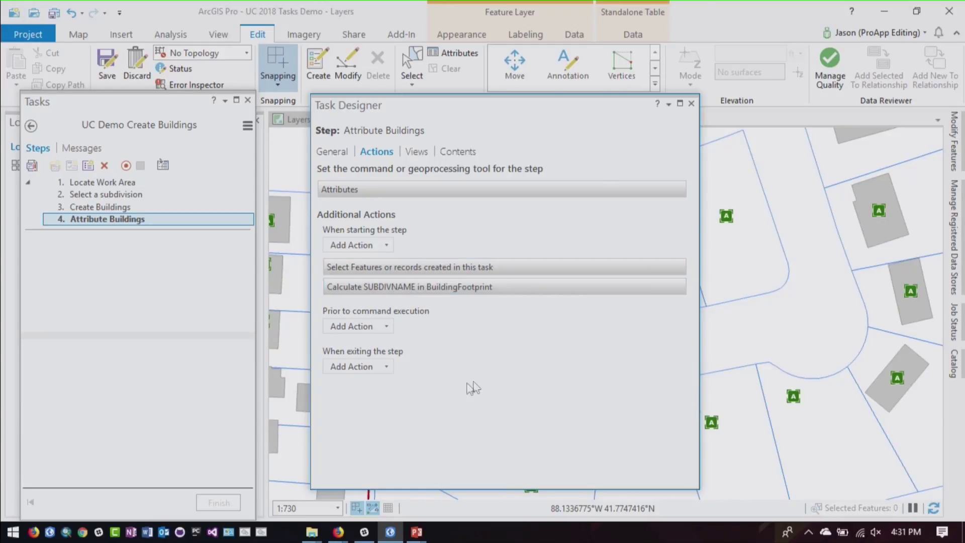
pyautogui.click(334, 151)
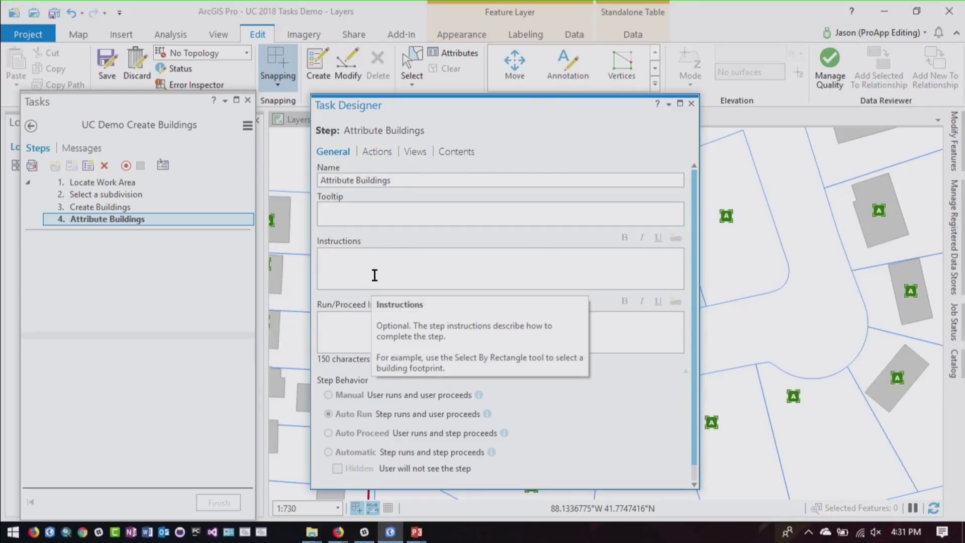
pyautogui.click(416, 152)
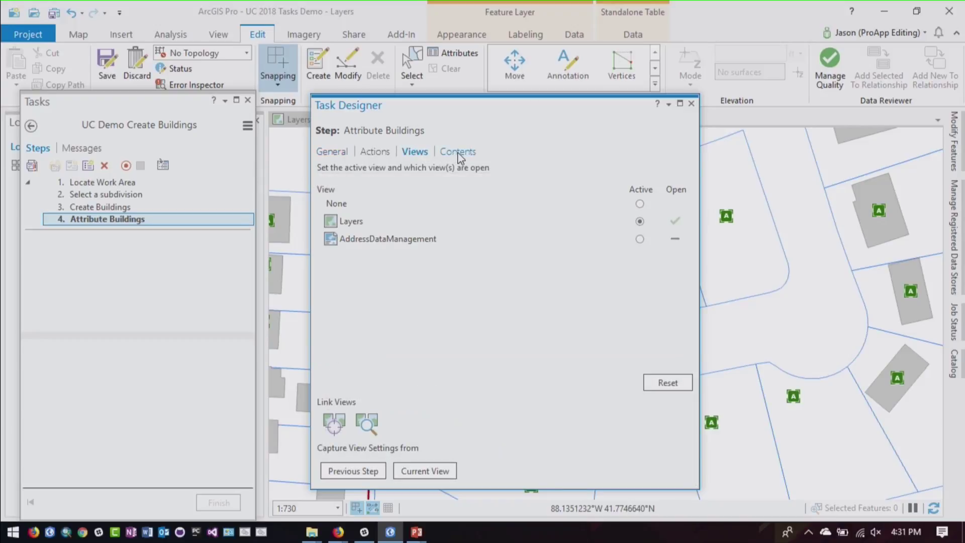
pyautogui.click(458, 153)
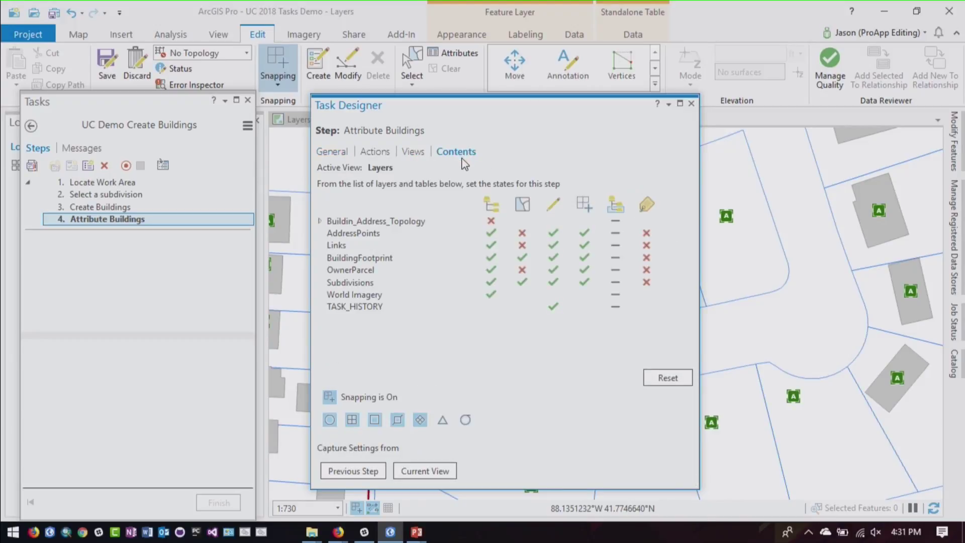
# Add a new step named Save Edits to the task and record the editing Save command as its command.
pyautogui.click(88, 165)
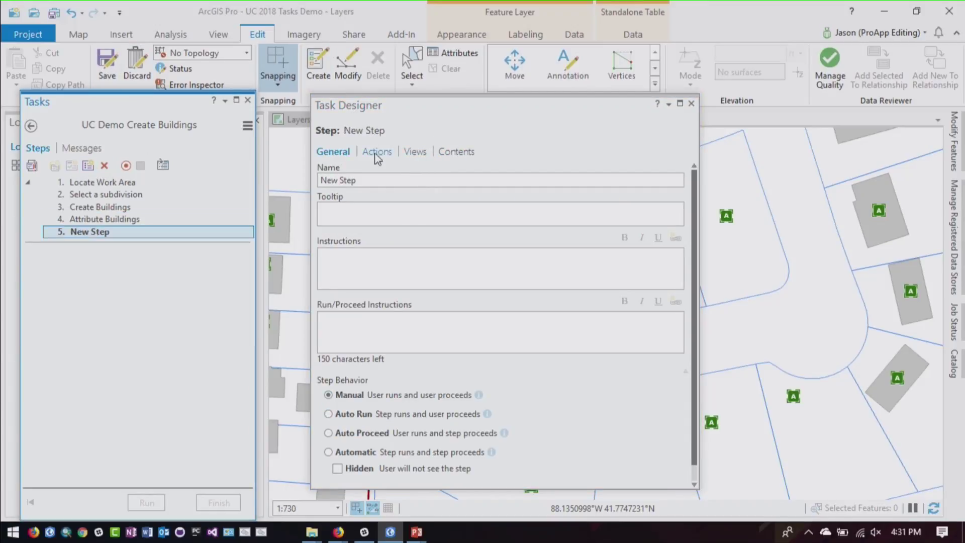
pyautogui.click(367, 180)
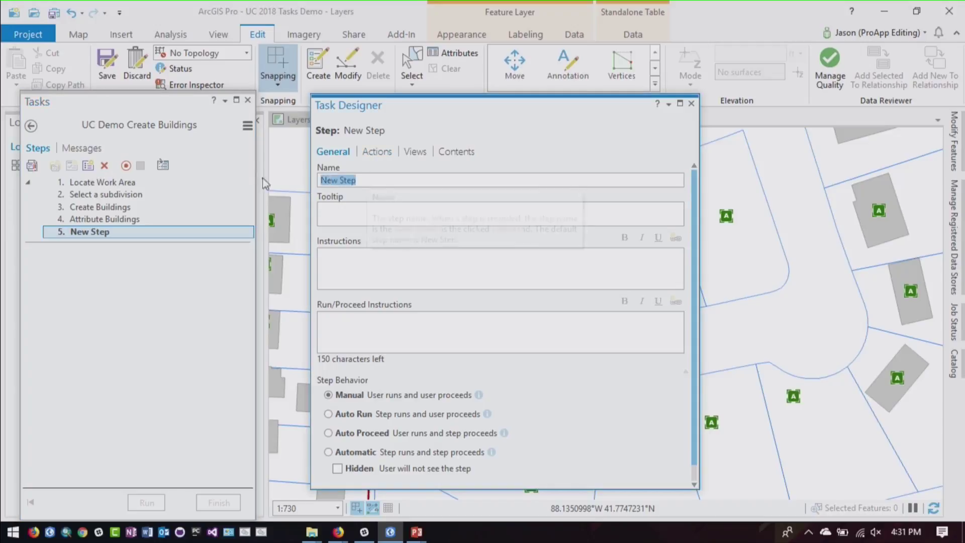
pyautogui.write('Save Edits')
pyautogui.click(382, 153)
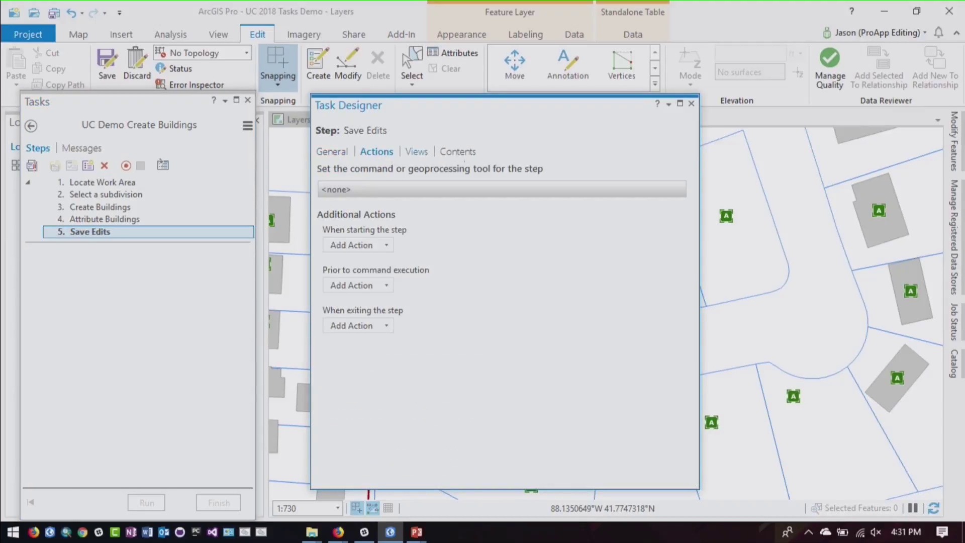
pyautogui.click(641, 190)
pyautogui.click(107, 63)
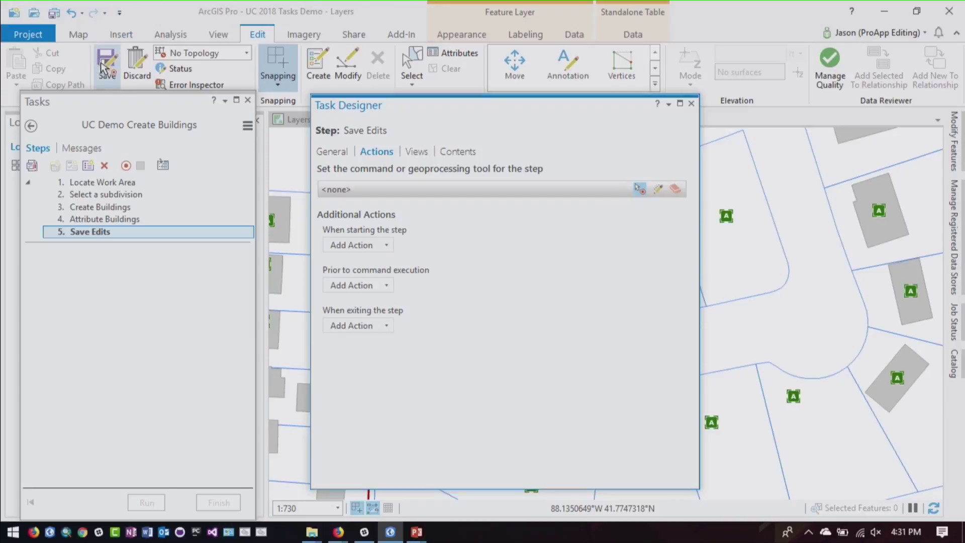
pyautogui.click(573, 281)
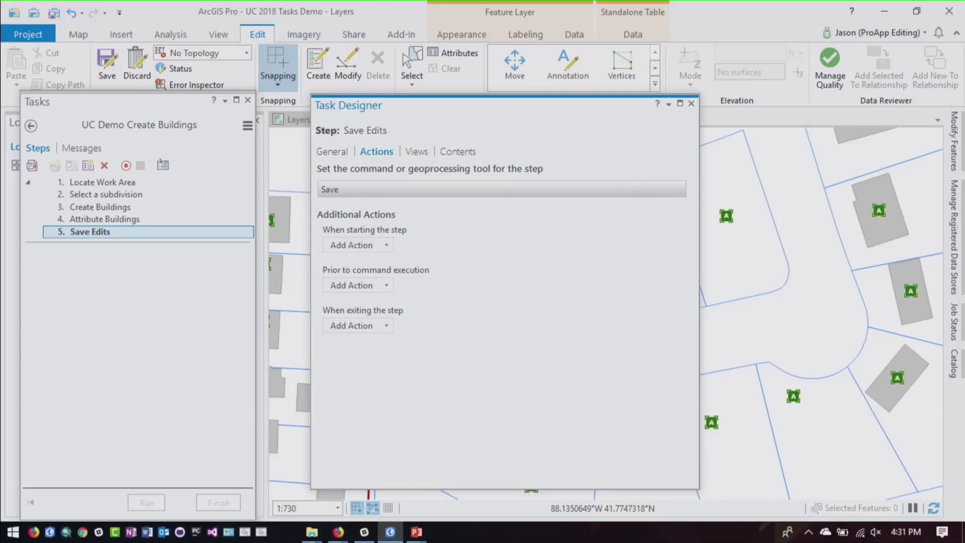
# Set the Save Edits step's behavior to Automatic and Hidden, and finish designing the task.
pyautogui.click(343, 152)
pyautogui.click(328, 451)
pyautogui.click(337, 469)
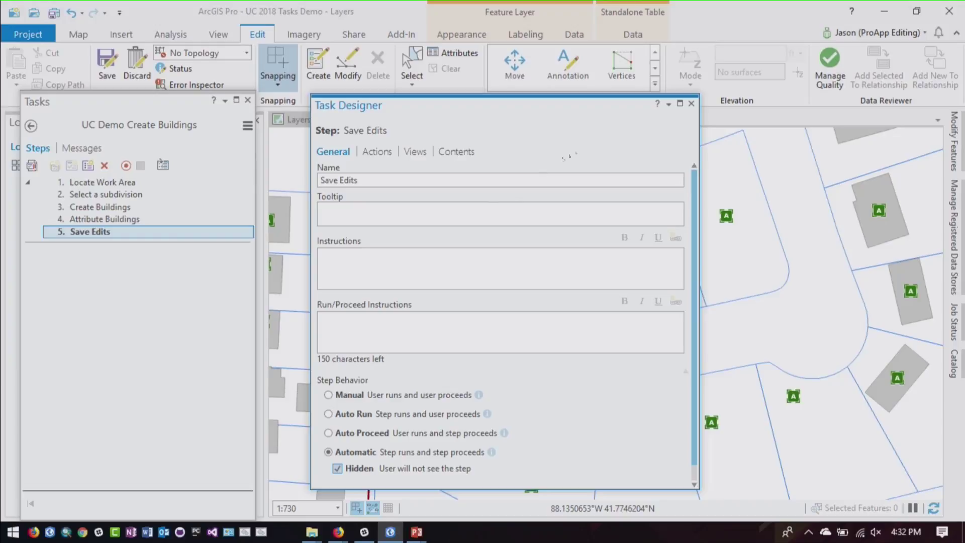
pyautogui.click(692, 104)
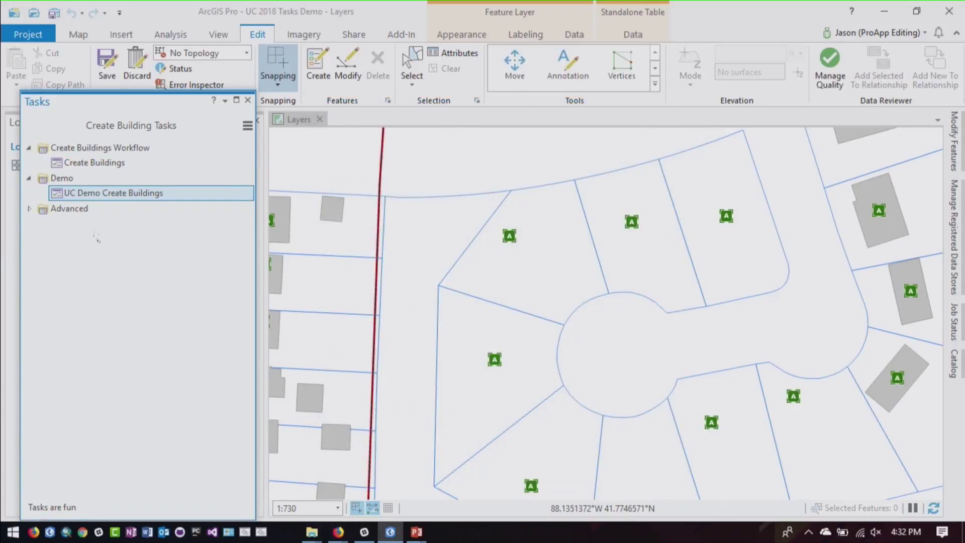
# Run the UC Demo Create Buildings task and expand its list of steps.
pyautogui.doubleClick(118, 192)
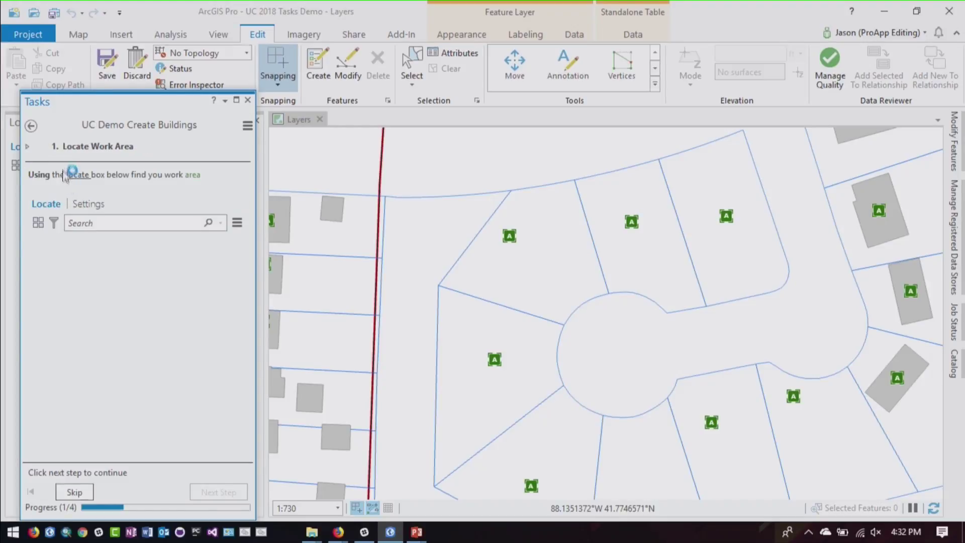
pyautogui.click(28, 147)
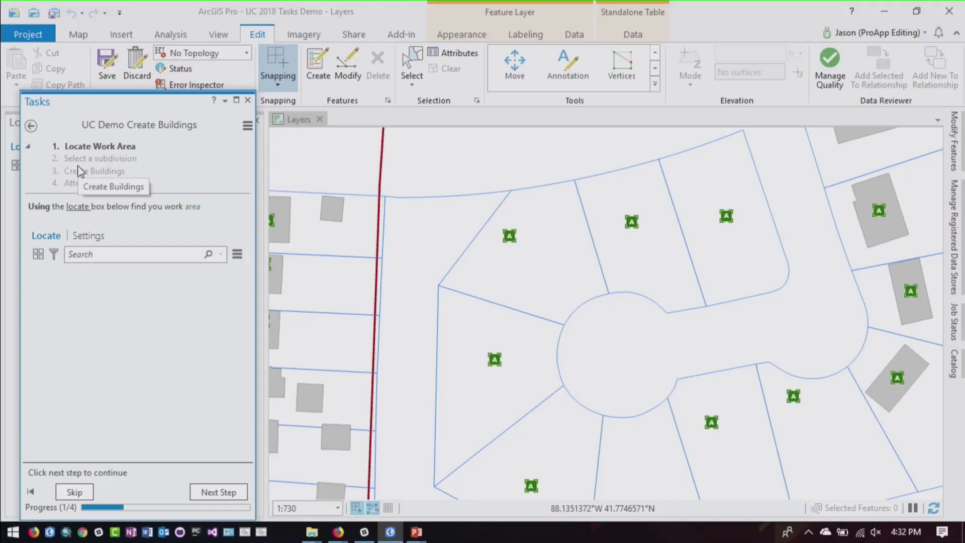
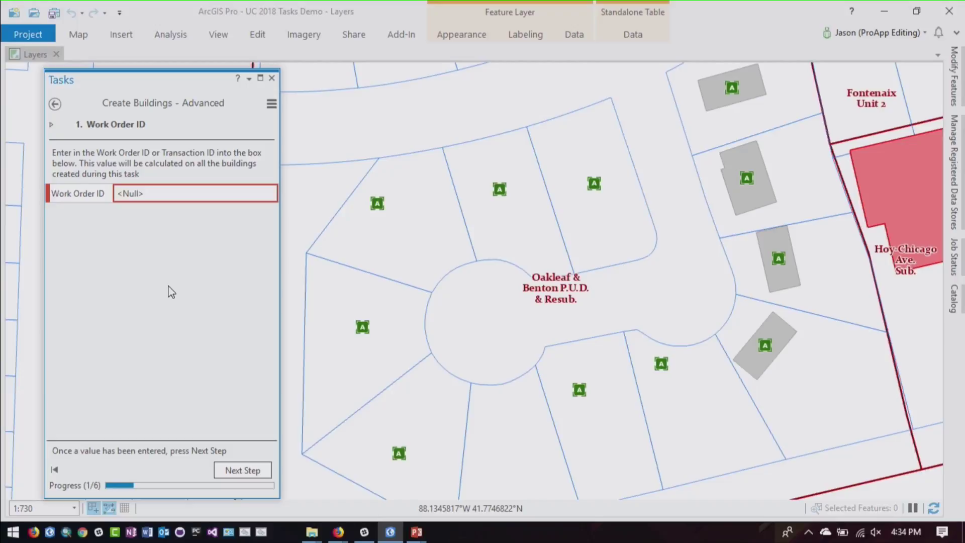
# Enter the work order ID in the Create Buildings - Advanced task and proceed past Locate Work Area to Select Subdivision.
pyautogui.click(173, 193)
pyautogui.write('38778734')
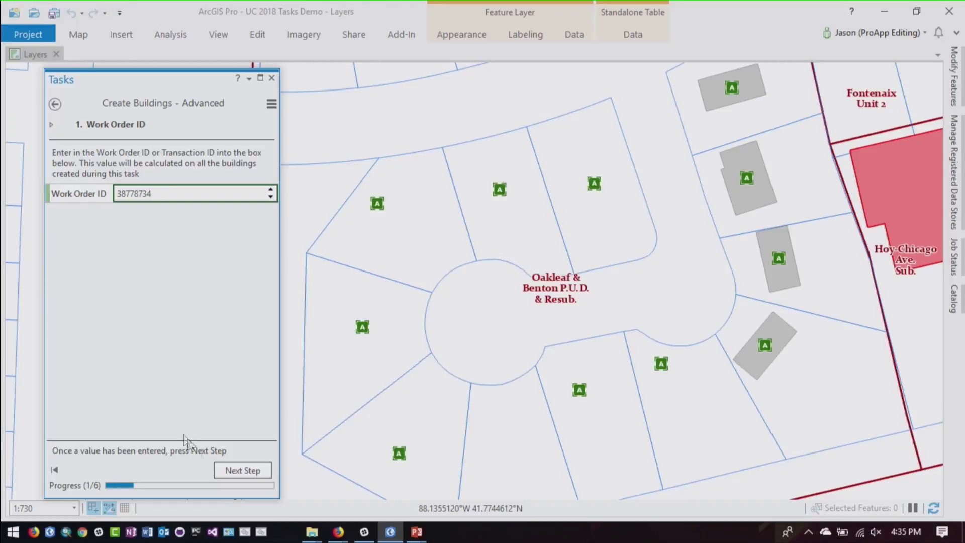
pyautogui.click(224, 469)
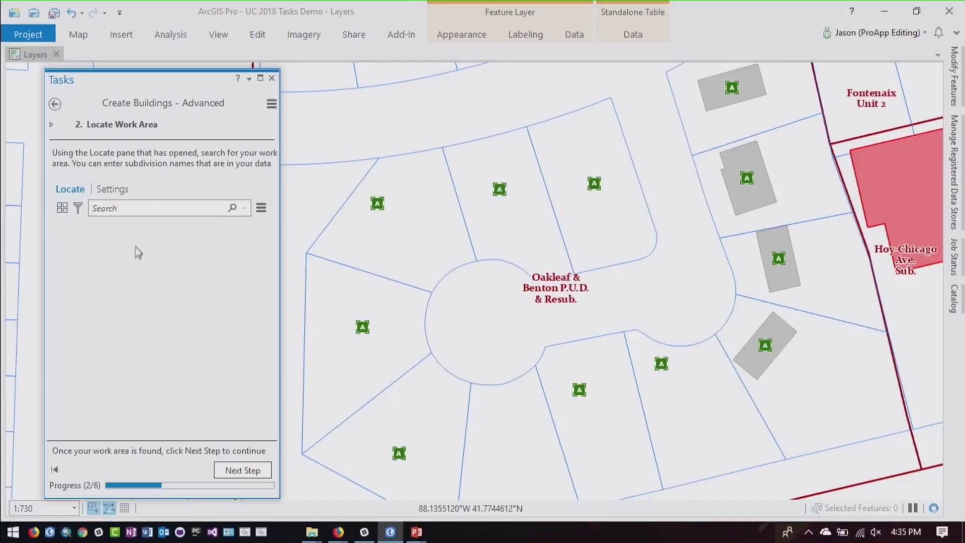
pyautogui.click(247, 472)
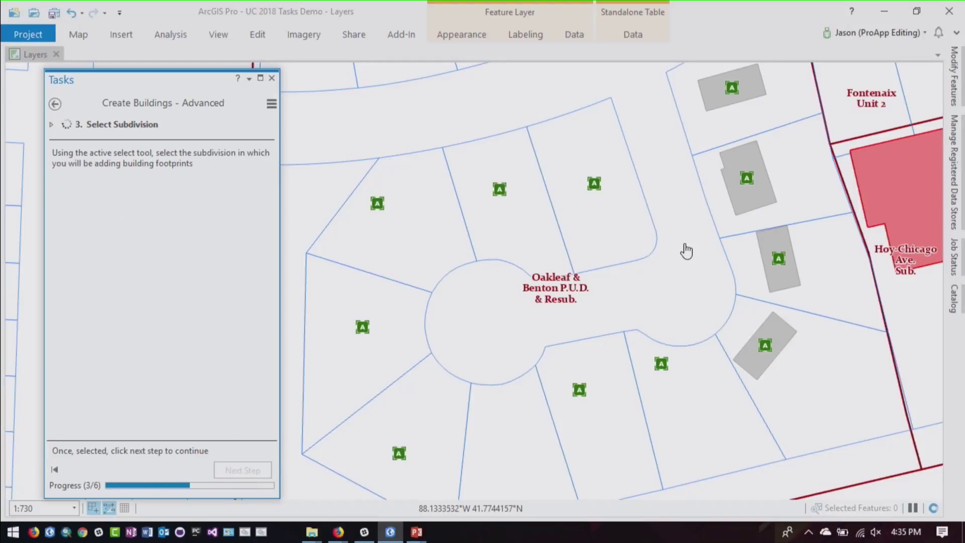
# Select only the Oakleaf & Benton P.U.D. & Resub. subdivision and proceed to the Create Buildings step.
pyautogui.click(778, 325)
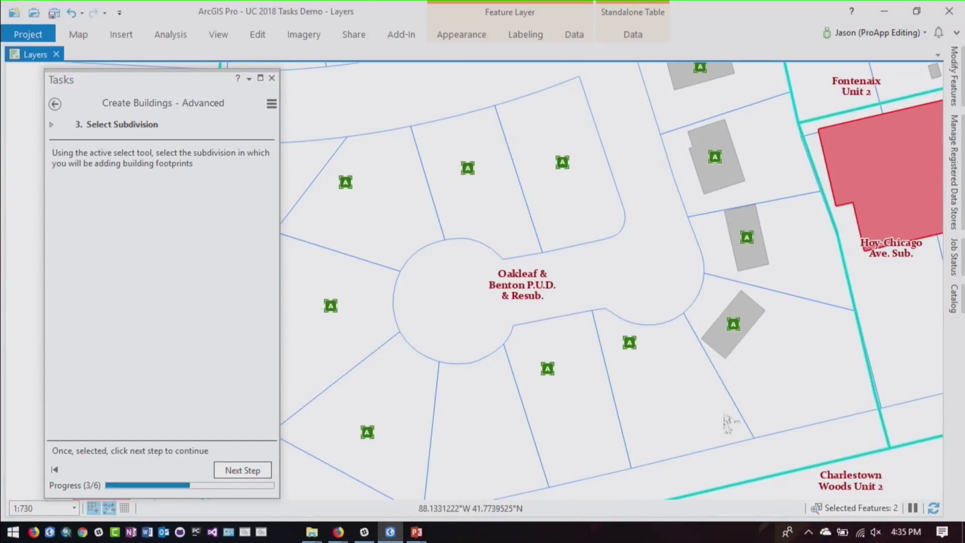
pyautogui.click(247, 470)
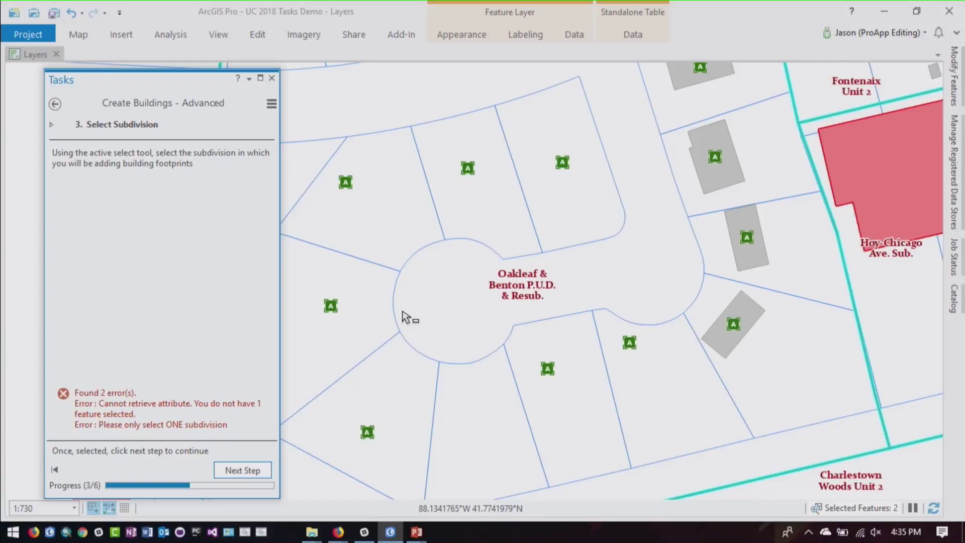
pyautogui.click(583, 258)
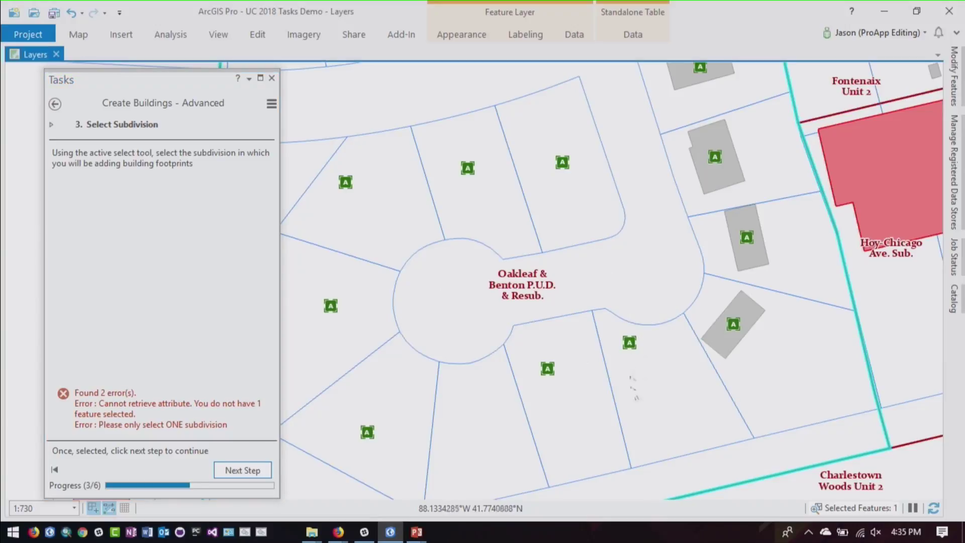
pyautogui.click(231, 470)
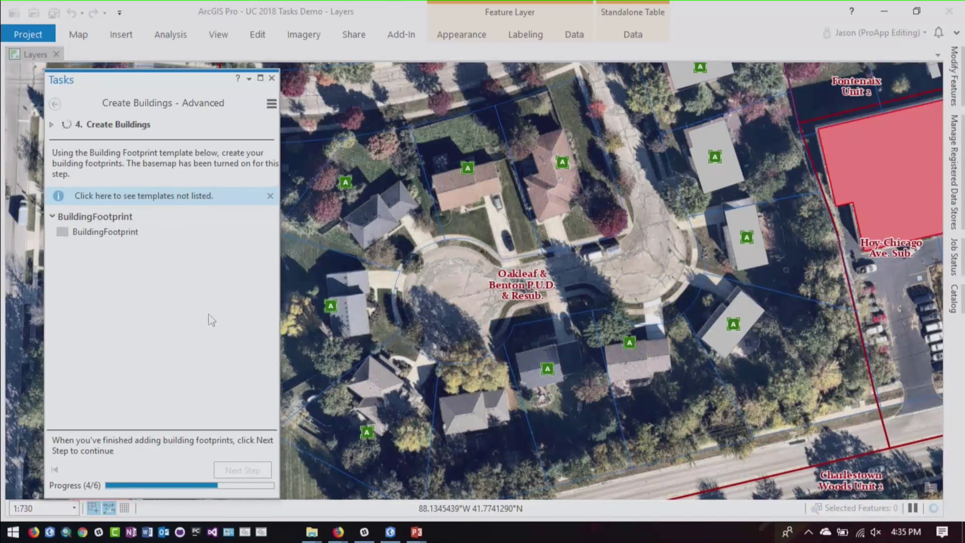
# Using the BuildingFootprint template, digitize a four-corner footprint over the house on the northeast side of the cul-de-sac.
pyautogui.click(95, 233)
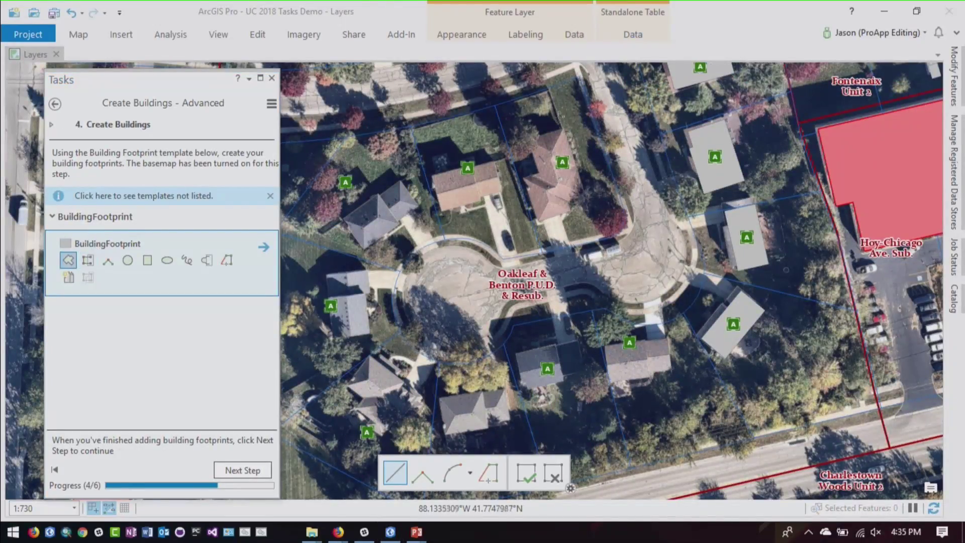
pyautogui.click(537, 142)
pyautogui.click(563, 135)
pyautogui.click(595, 204)
pyautogui.doubleClick(552, 211)
# Digitize building footprints over the two houses north and northwest of the cul-de-sac.
pyautogui.click(438, 173)
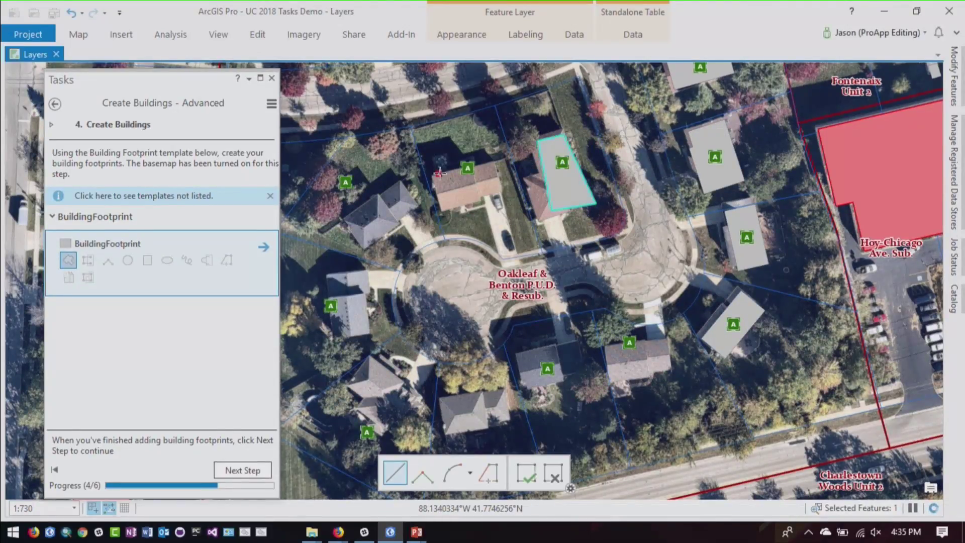
pyautogui.click(483, 161)
pyautogui.click(499, 185)
pyautogui.doubleClick(459, 206)
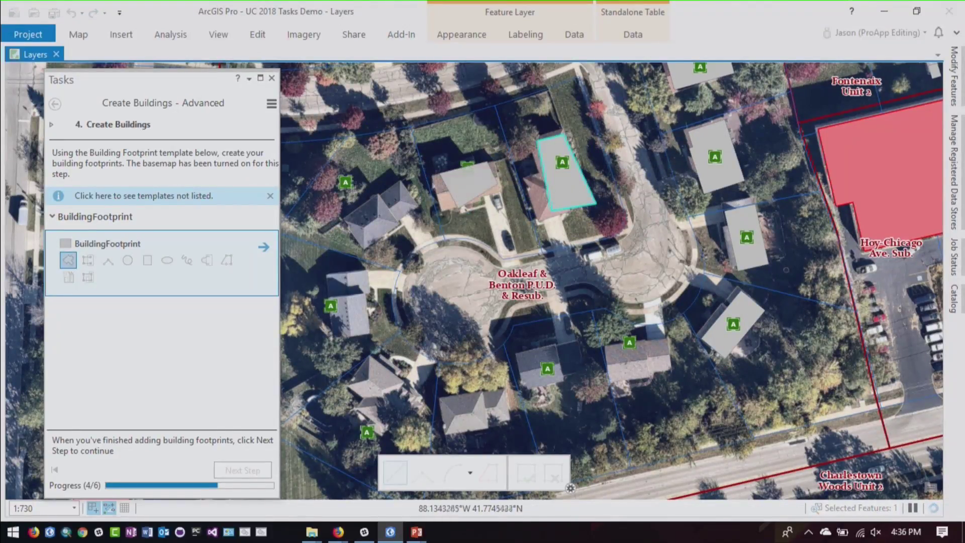
pyautogui.click(402, 184)
pyautogui.click(415, 215)
pyautogui.doubleClick(369, 247)
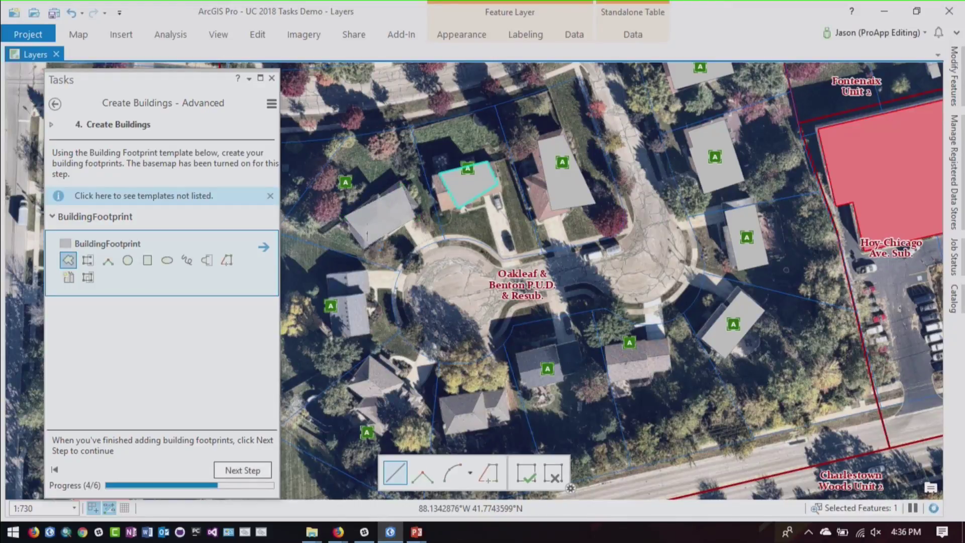
# Digitize four-corner building footprints over the two houses west and southwest of the cul-de-sac.
pyautogui.click(318, 279)
pyautogui.click(369, 276)
pyautogui.click(369, 353)
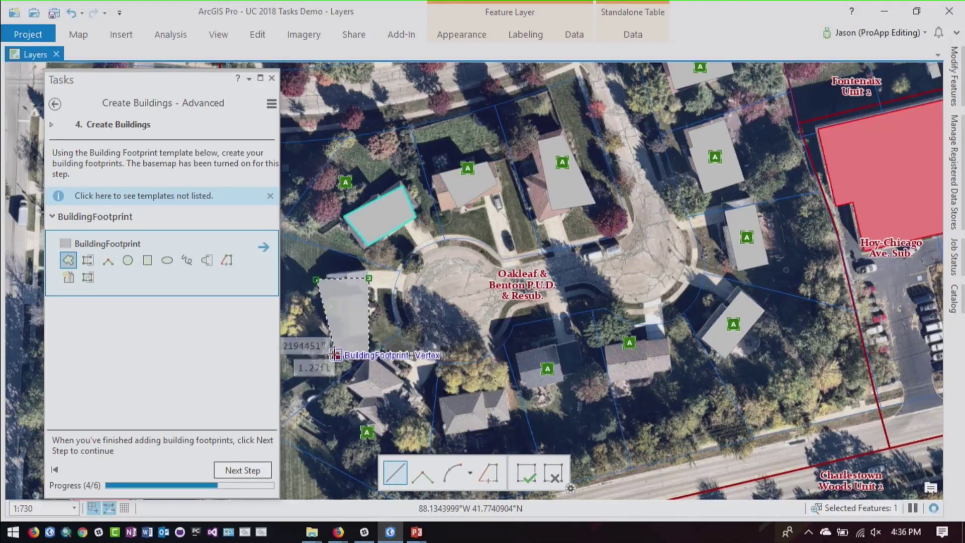
pyautogui.doubleClick(328, 354)
pyautogui.click(349, 391)
pyautogui.click(363, 383)
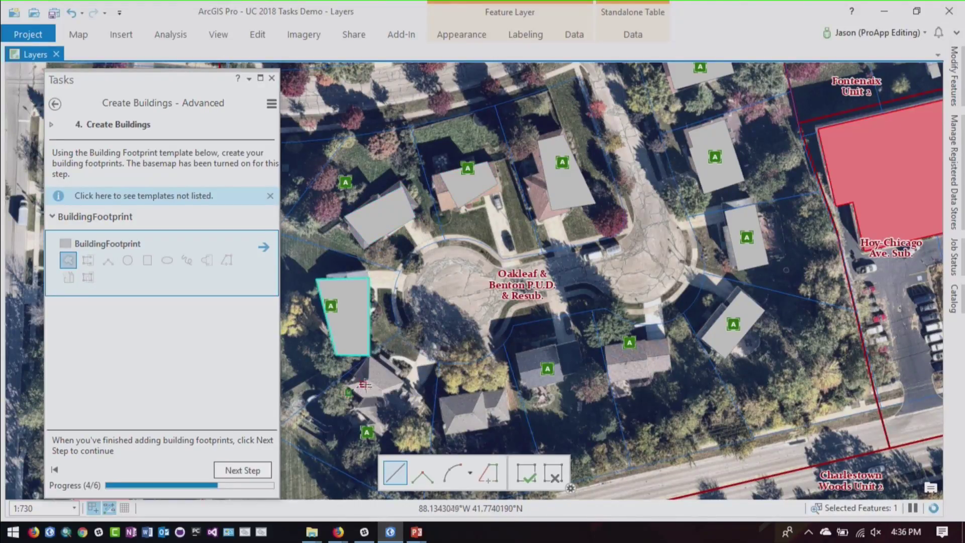
pyautogui.click(388, 420)
pyautogui.doubleClick(361, 455)
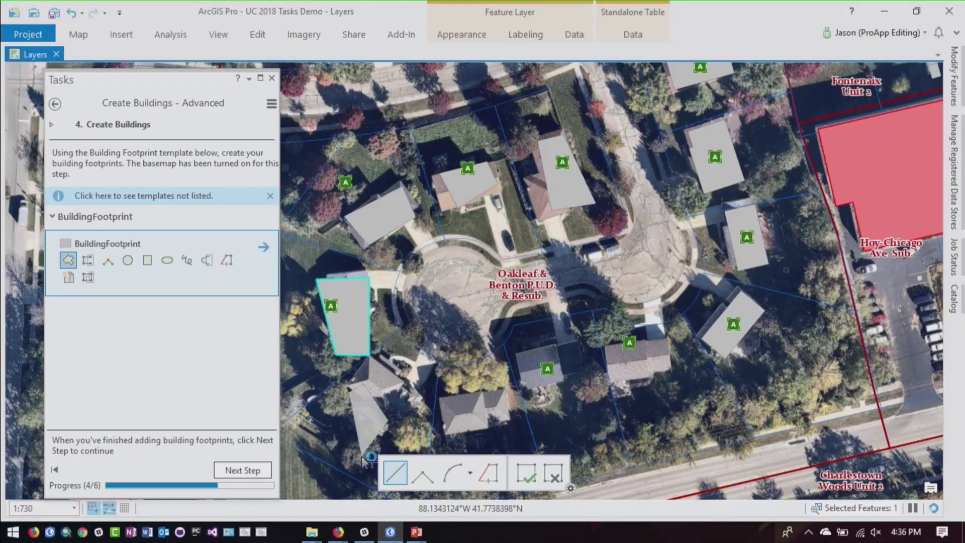
# Digitize four-corner building footprints over the house without an address point and its eastern neighbor, south of the cul-de-sac.
pyautogui.click(448, 401)
pyautogui.click(486, 395)
pyautogui.click(493, 427)
pyautogui.doubleClick(456, 433)
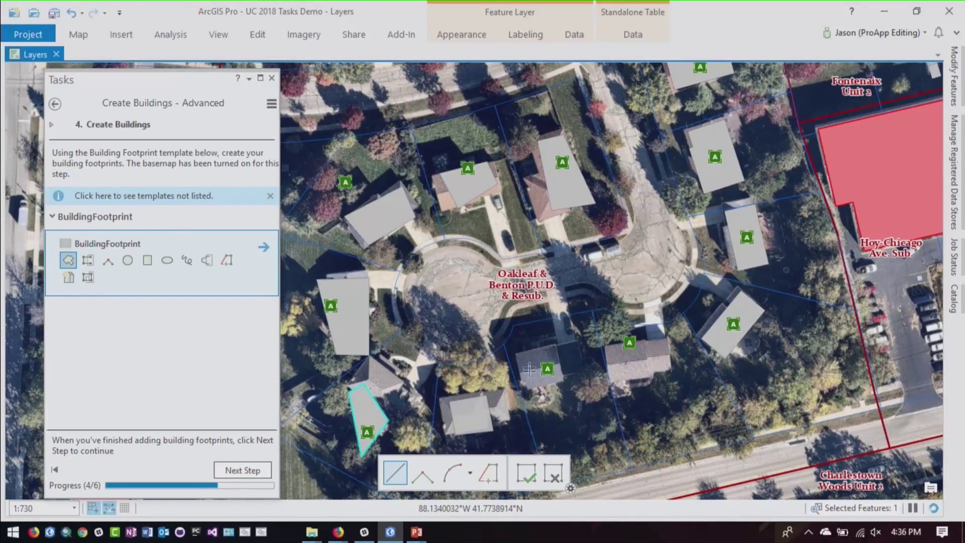
pyautogui.click(535, 352)
pyautogui.click(585, 344)
pyautogui.click(581, 381)
pyautogui.doubleClick(539, 384)
# Digitize a footprint over the last uncovered house southeast of the cul-de-sac and proceed to the Validate Topology step.
pyautogui.click(620, 349)
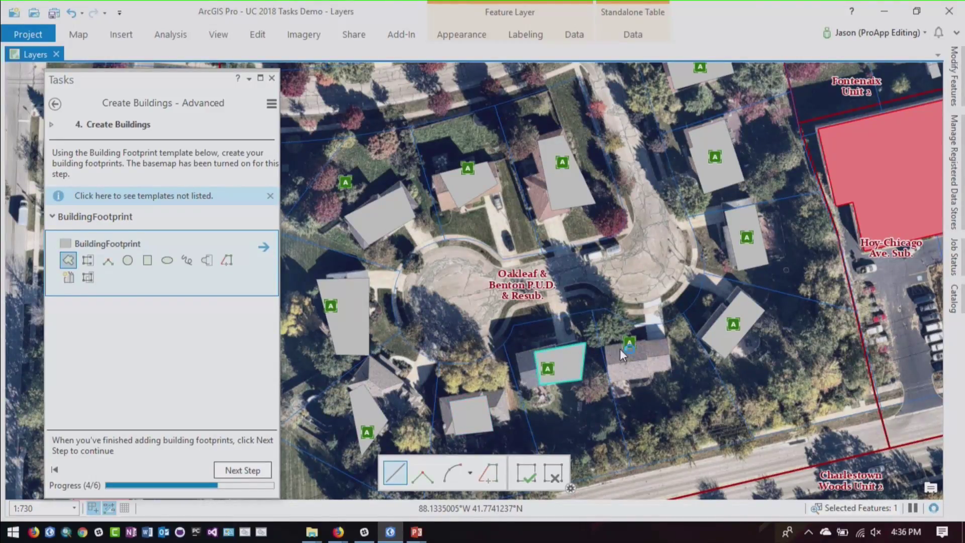
pyautogui.click(661, 346)
pyautogui.click(665, 383)
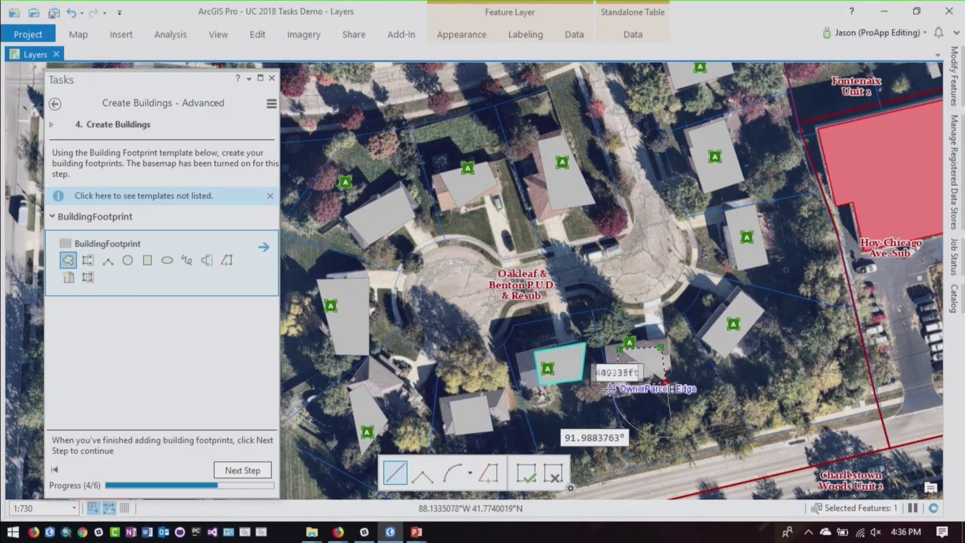
pyautogui.doubleClick(637, 388)
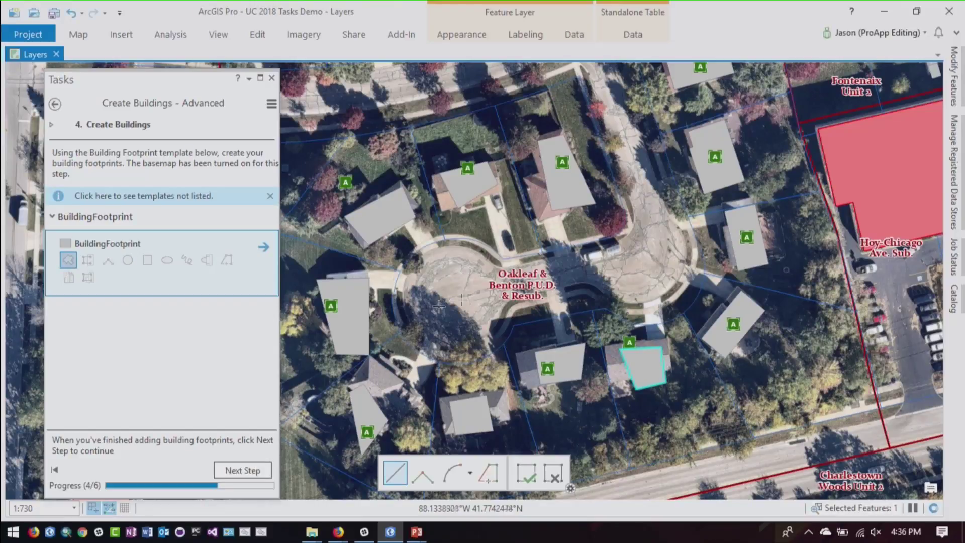
pyautogui.click(250, 467)
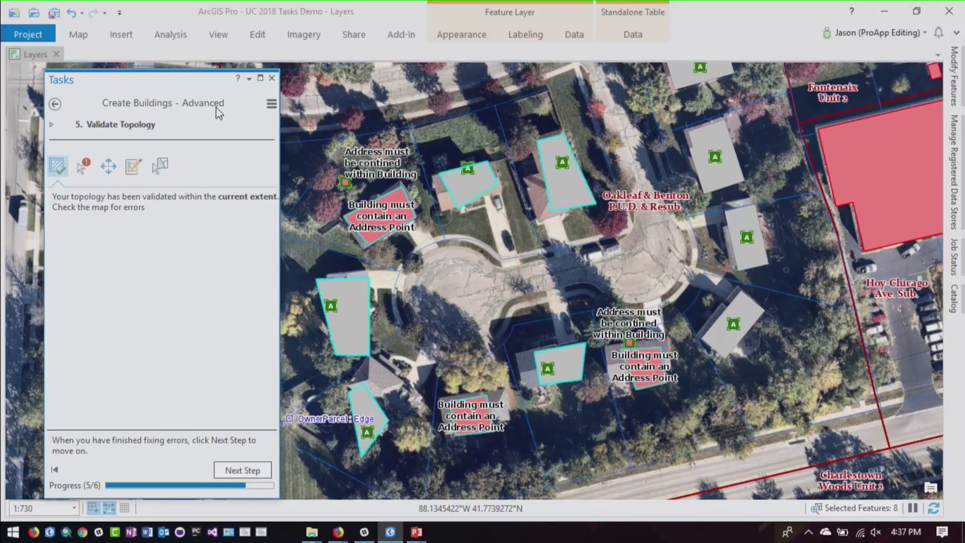
# Add a Current address point inside the flagged footprint south-southwest of the cul-de-sac and revalidate the topology.
pyautogui.click(109, 166)
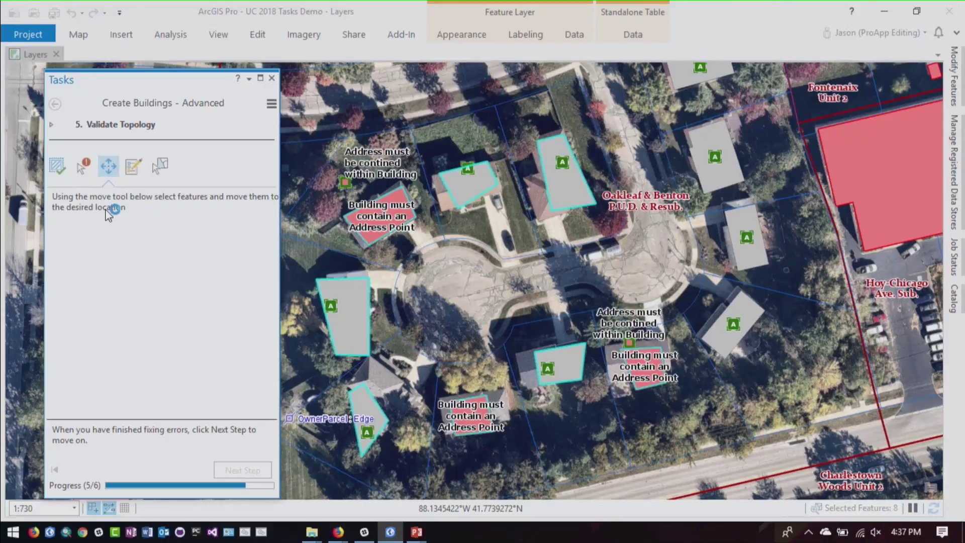
pyautogui.click(131, 167)
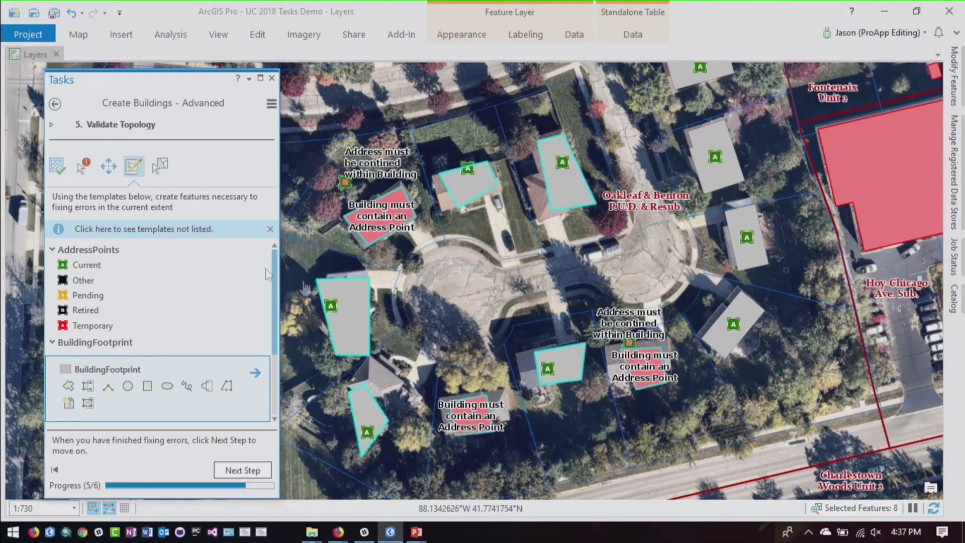
pyautogui.click(85, 266)
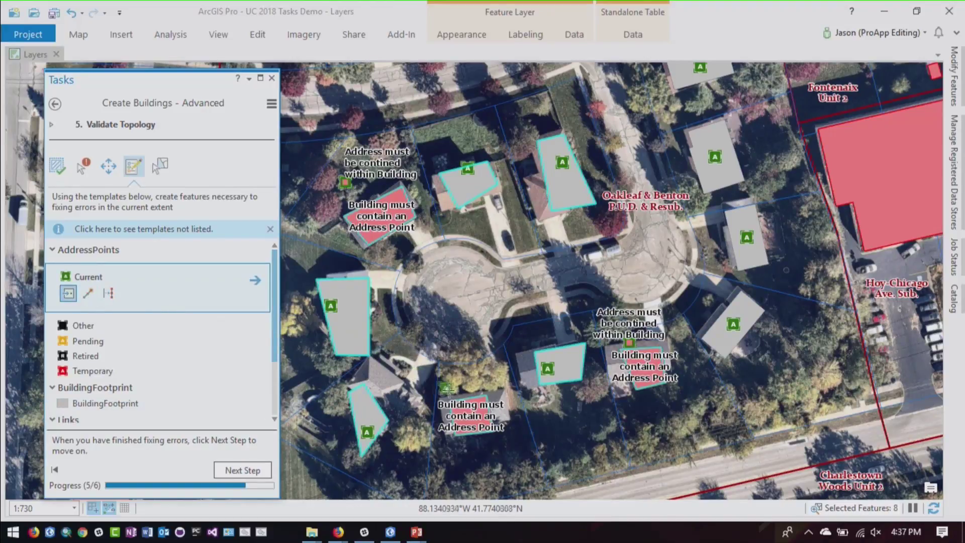
pyautogui.click(88, 294)
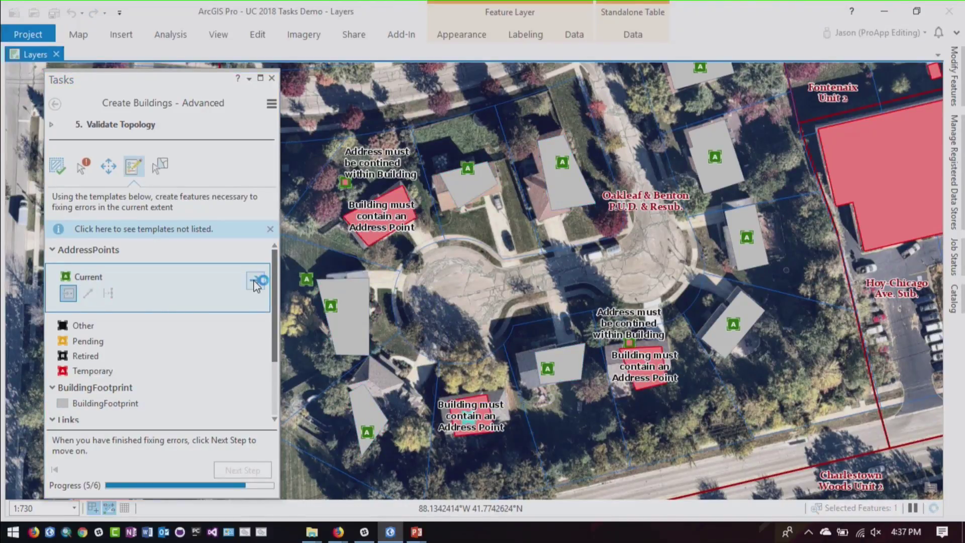
pyautogui.click(57, 169)
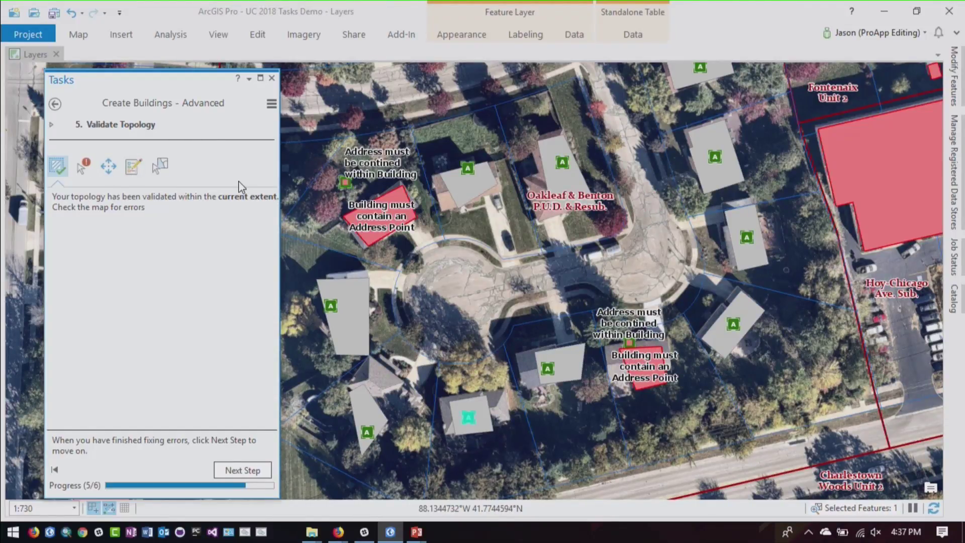
# Move the stray address point northwest of the cul-de-sac into its flagged building footprint and revalidate the topology.
pyautogui.click(108, 166)
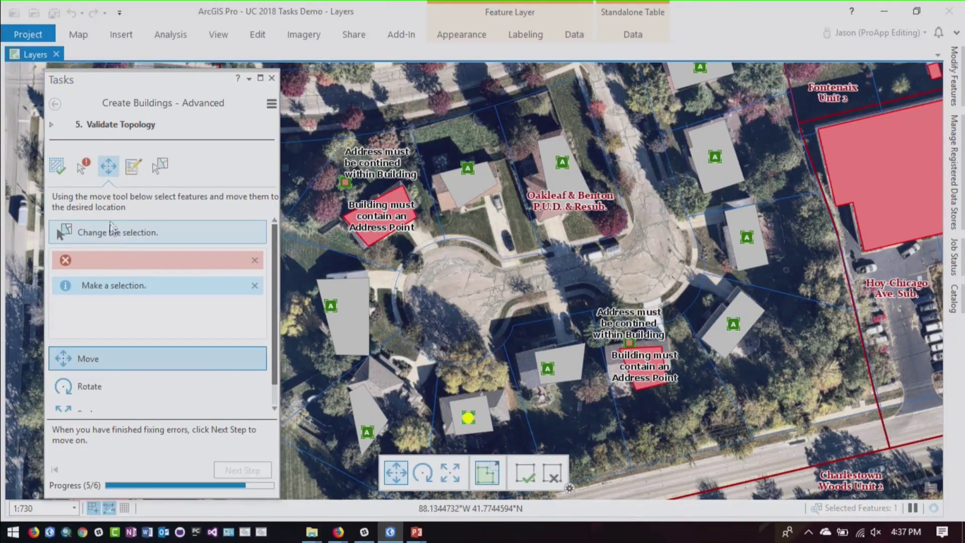
pyautogui.click(341, 182)
pyautogui.moveTo(339, 182); pyautogui.dragTo(379, 213)
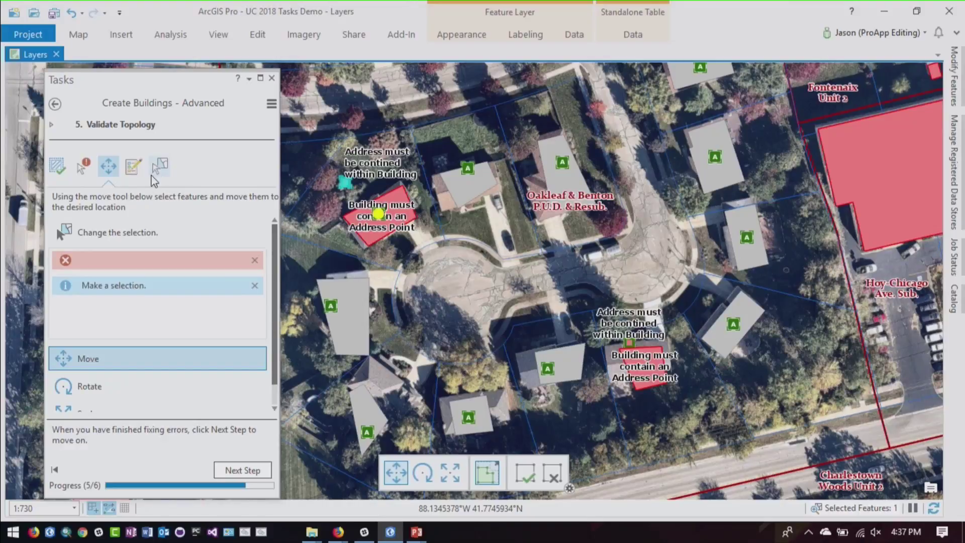
pyautogui.click(166, 234)
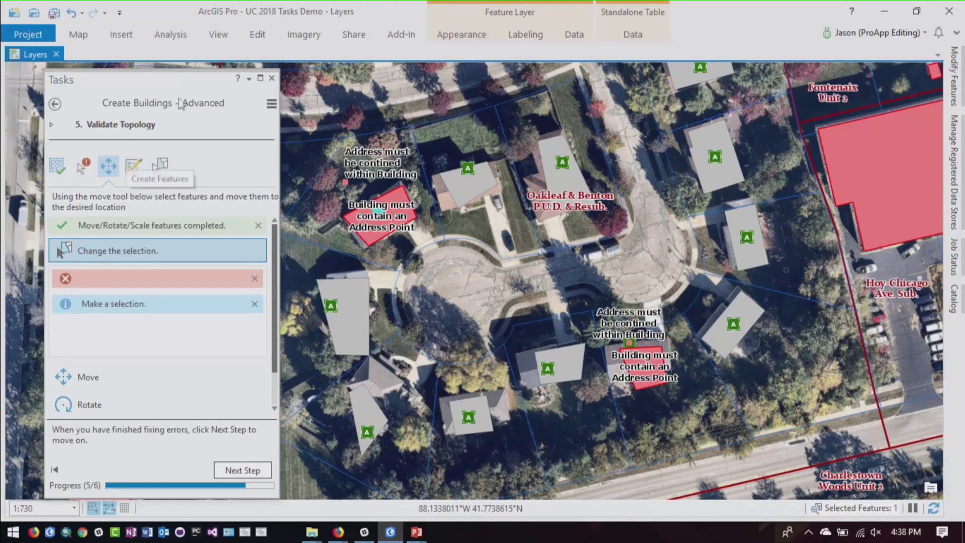
pyautogui.click(128, 172)
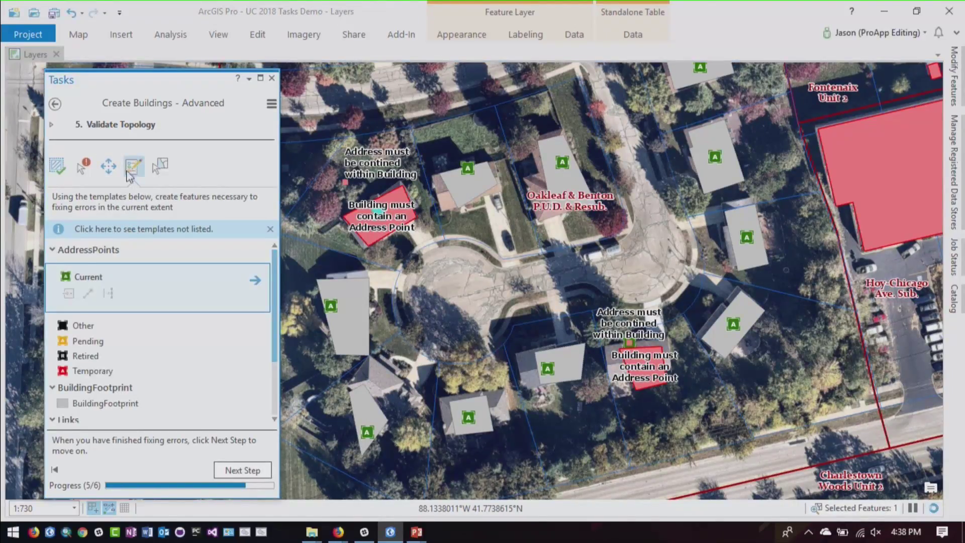
pyautogui.click(56, 167)
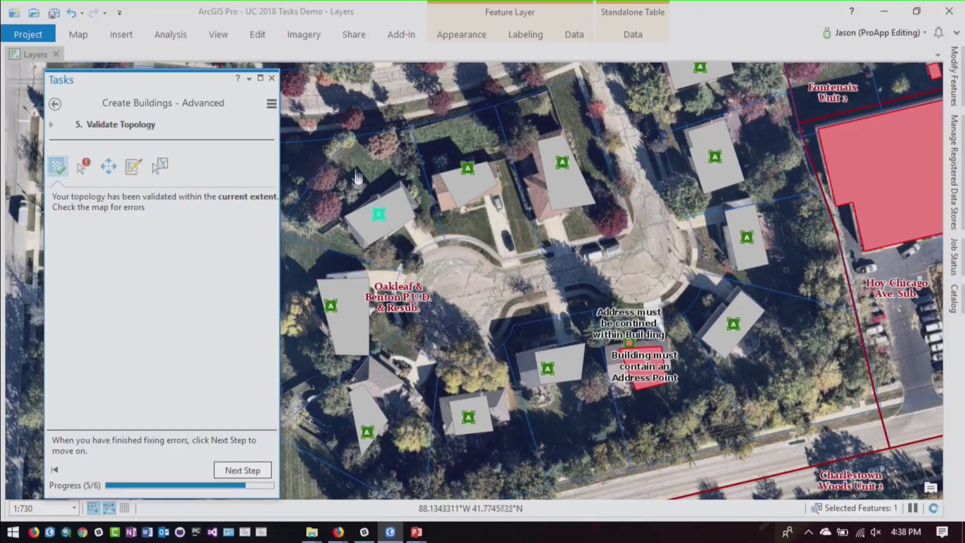
# Proceed to the Attributes step, review the attributes of the new address point and first footprint, and try to finish the task.
pyautogui.click(239, 471)
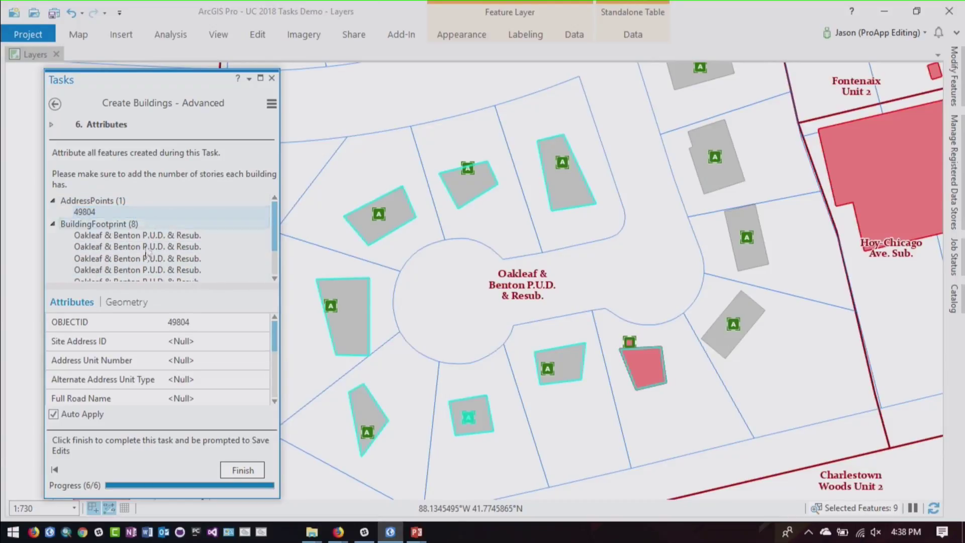
pyautogui.scroll(-3, 218, 355)
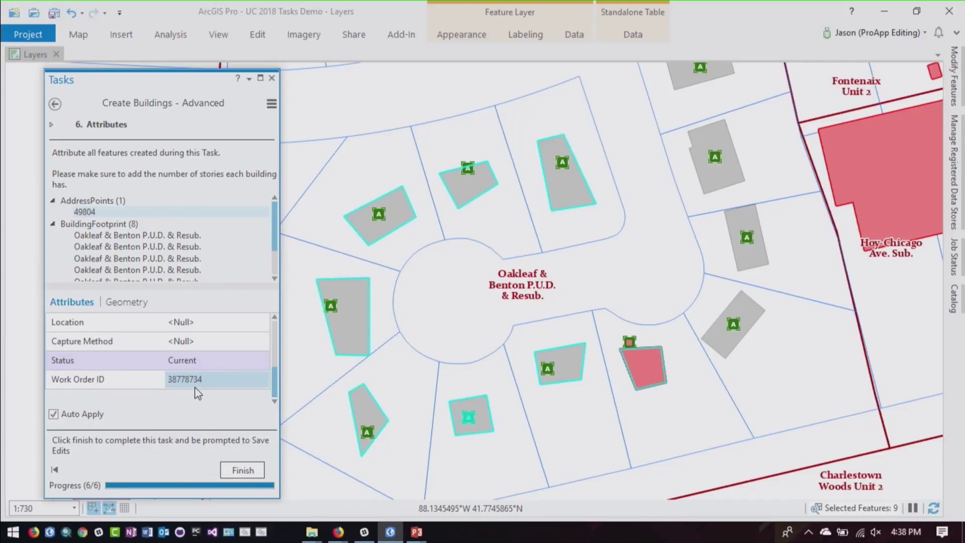
pyautogui.click(136, 236)
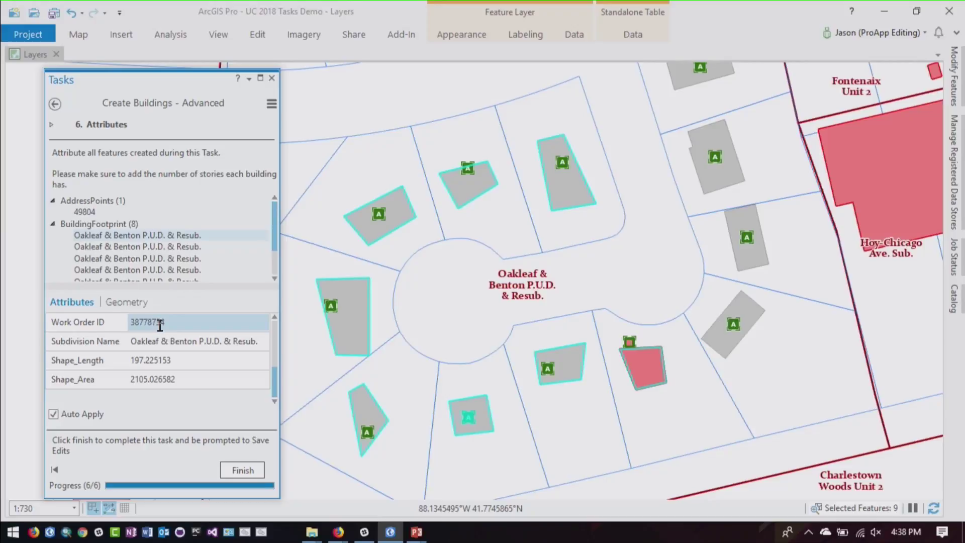
pyautogui.click(162, 340)
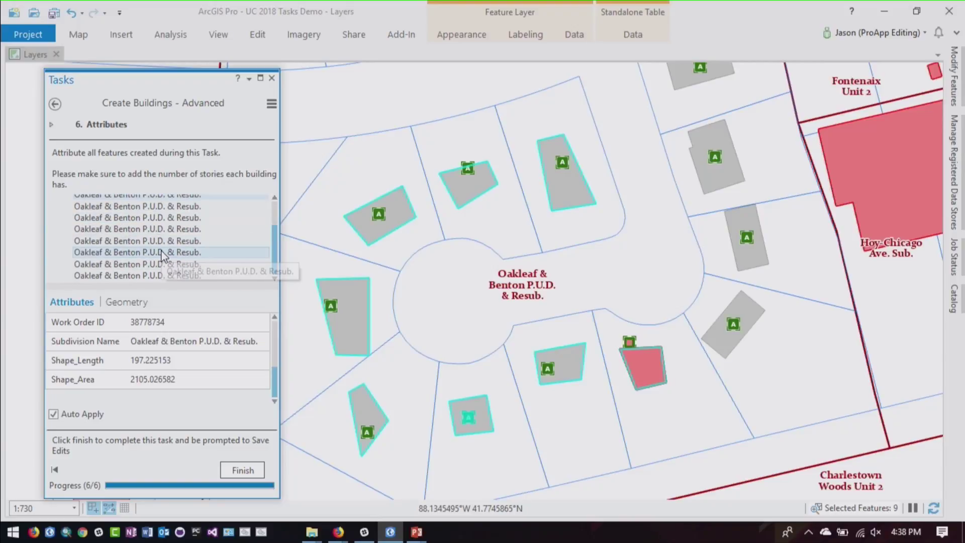
pyautogui.click(243, 471)
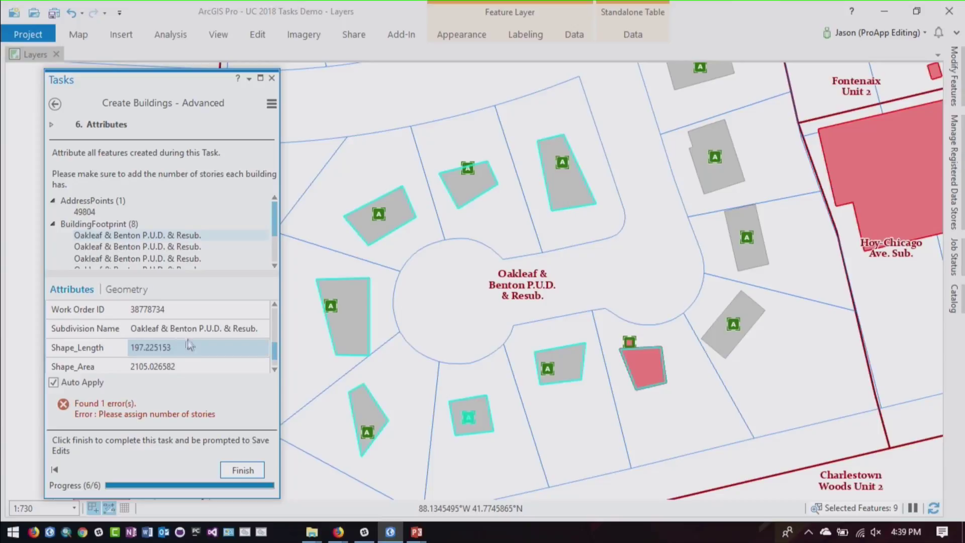
# Set the number of stories to 2 for all new building footprints and finish the task without saving the edits.
pyautogui.scroll(3, 175, 345)
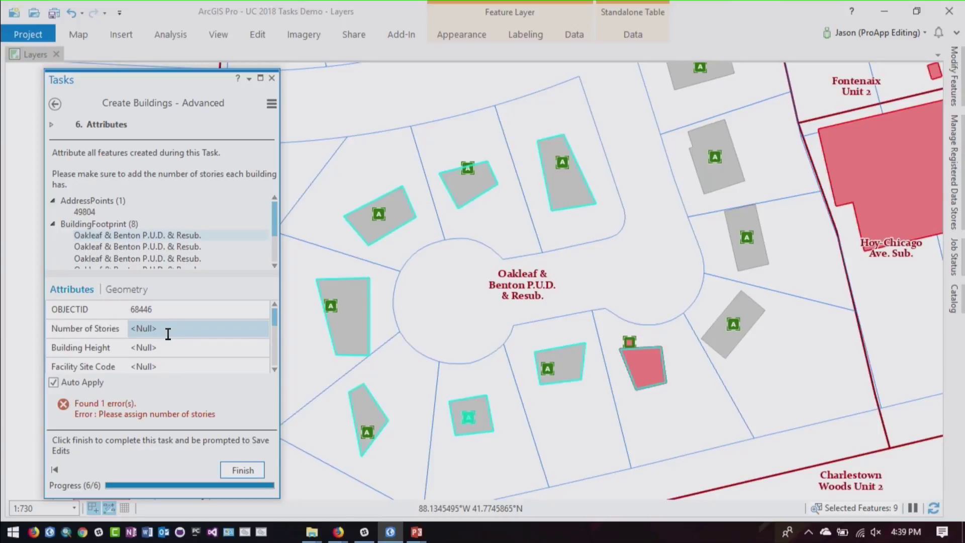
pyautogui.scroll(-2, 150, 254)
pyautogui.keyDown('shift'); pyautogui.click(151, 263); pyautogui.keyUp('shift')
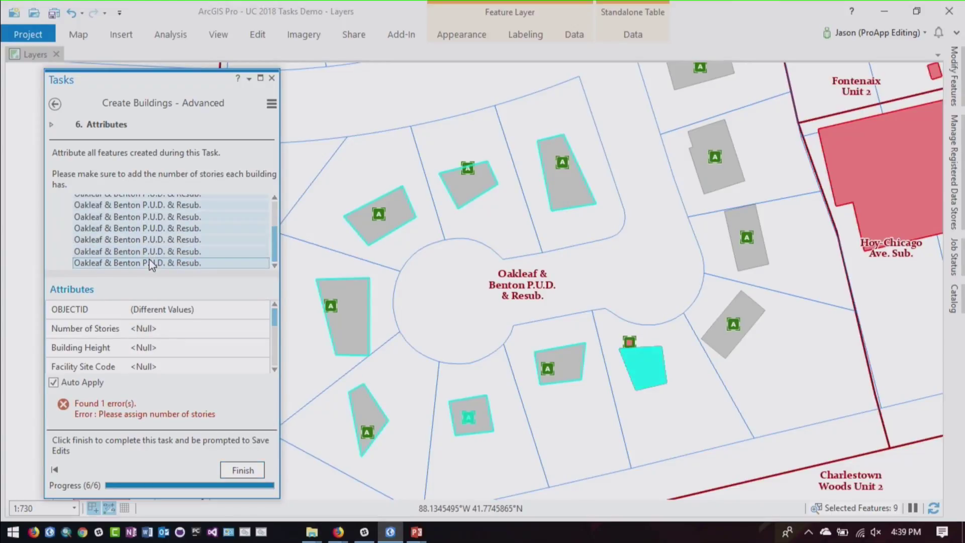
pyautogui.click(171, 328)
pyautogui.write('2')
pyautogui.press('Tab')
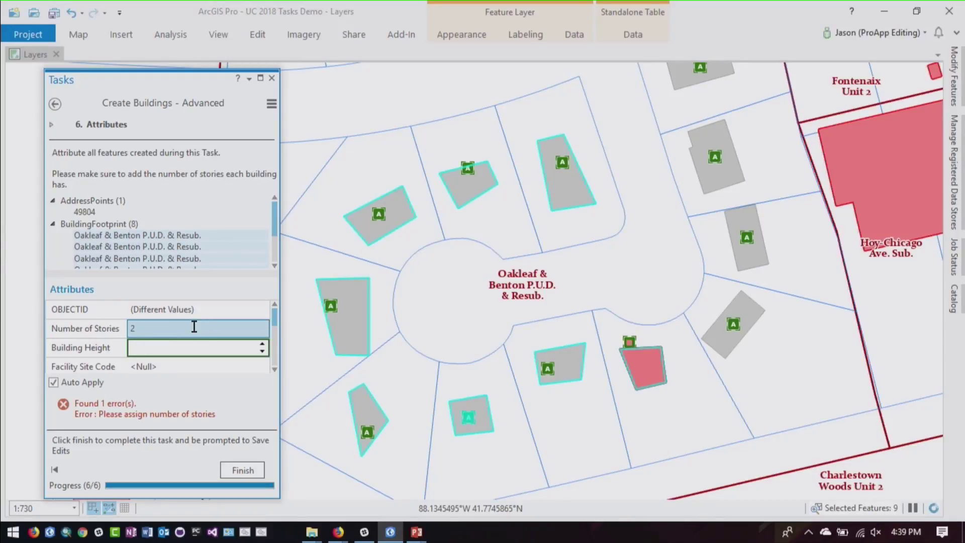
pyautogui.click(245, 469)
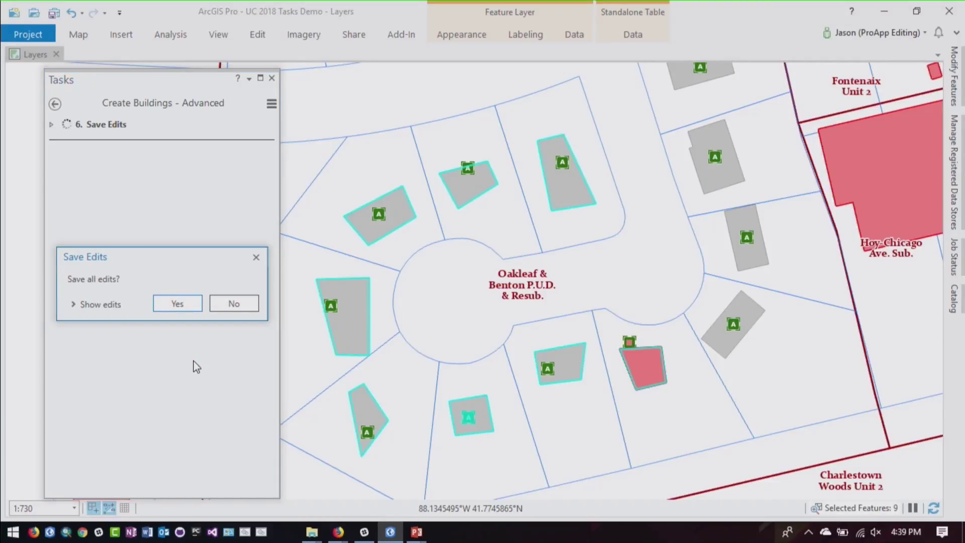
pyautogui.click(242, 306)
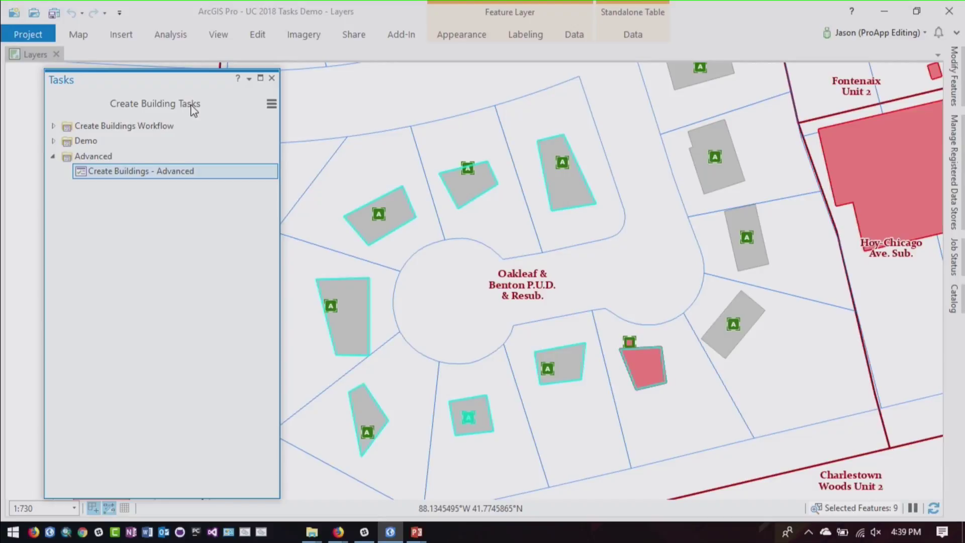
# Review the Task History geodatabase and table settings in the project's Tasks options.
pyautogui.moveTo(142, 84); pyautogui.dragTo(211, 88)
pyautogui.click(27, 35)
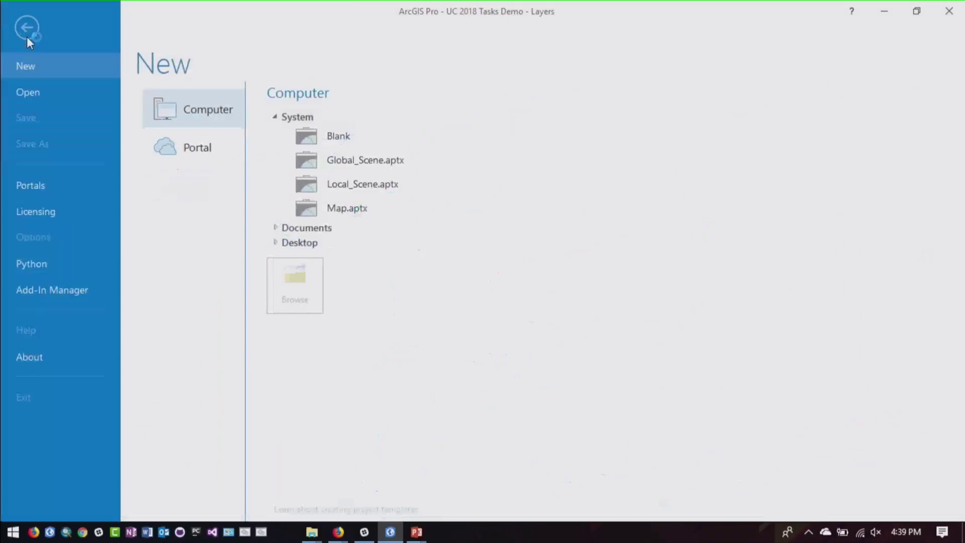
pyautogui.click(42, 246)
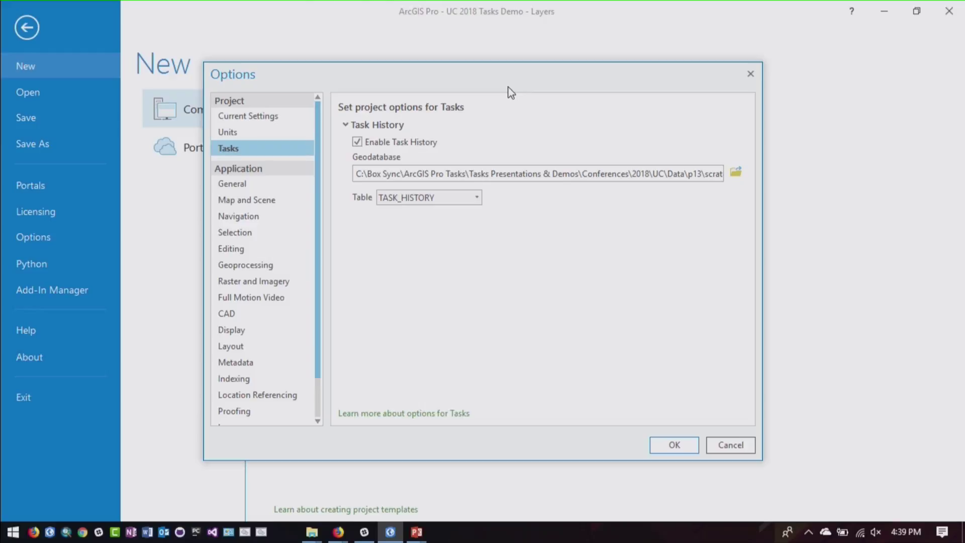
pyautogui.click(476, 197)
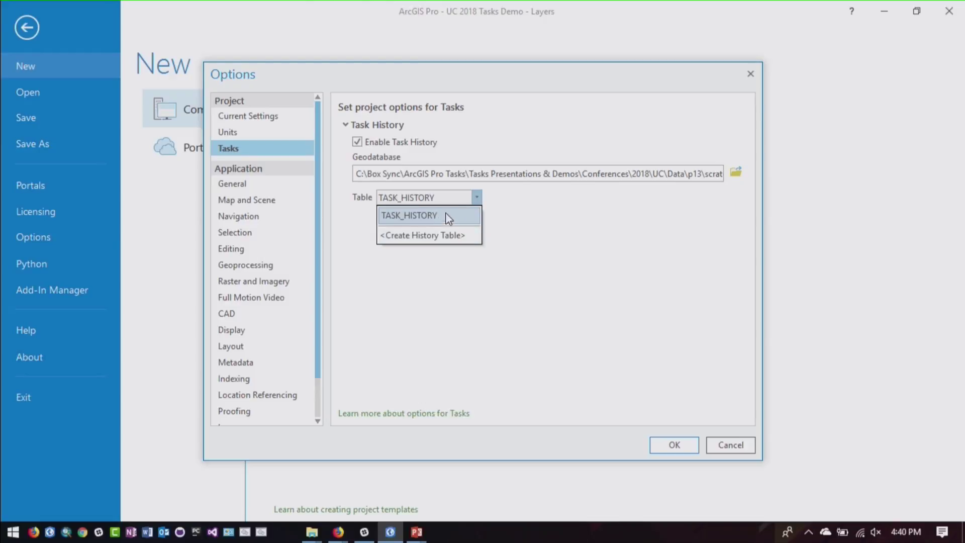
pyautogui.click(553, 207)
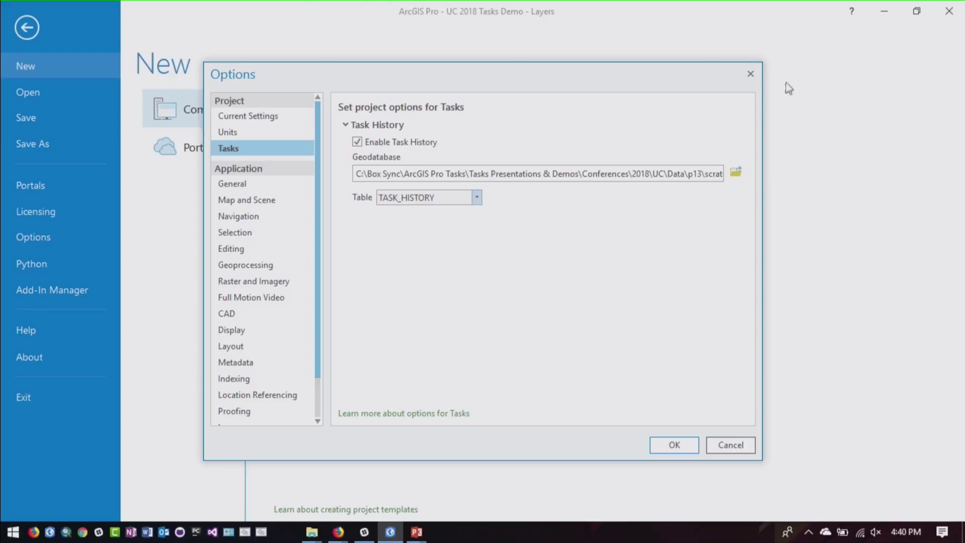
pyautogui.click(750, 74)
pyautogui.click(36, 31)
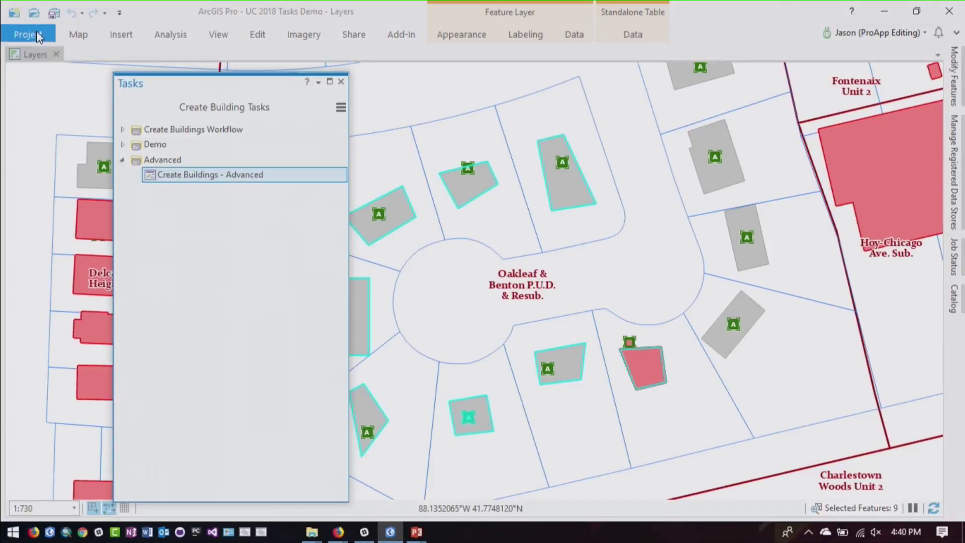
# Show the Contents pane beside the map and close the Tasks pane.
pyautogui.click(216, 36)
pyautogui.click(222, 59)
pyautogui.moveTo(275, 83); pyautogui.dragTo(135, 275)
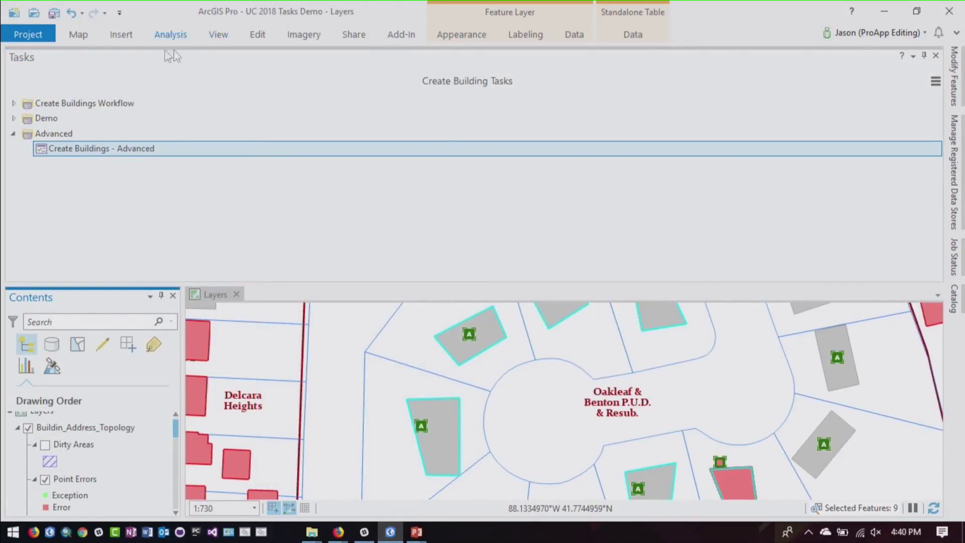
pyautogui.moveTo(455, 50); pyautogui.dragTo(502, 171)
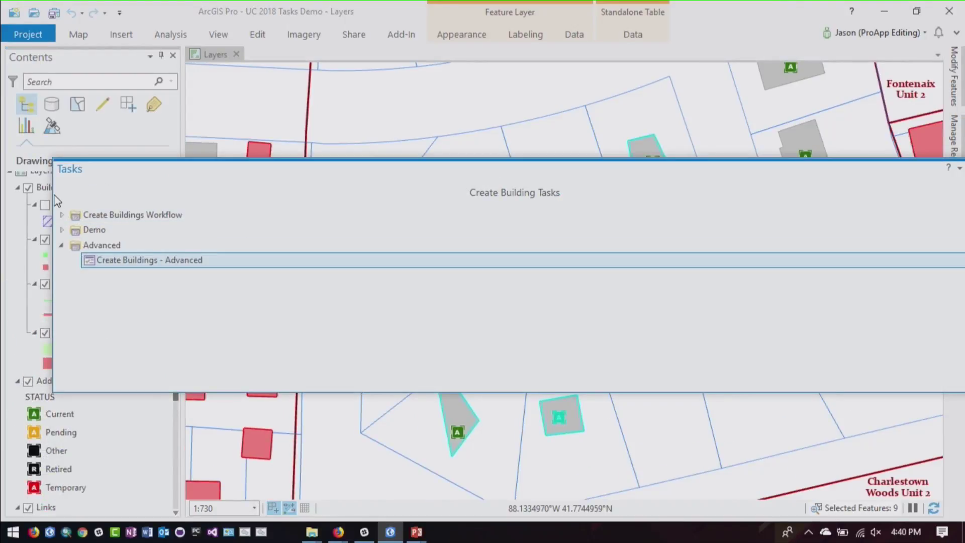
pyautogui.moveTo(52, 194); pyautogui.dragTo(610, 190)
pyautogui.moveTo(686, 177); pyautogui.dragTo(358, 101)
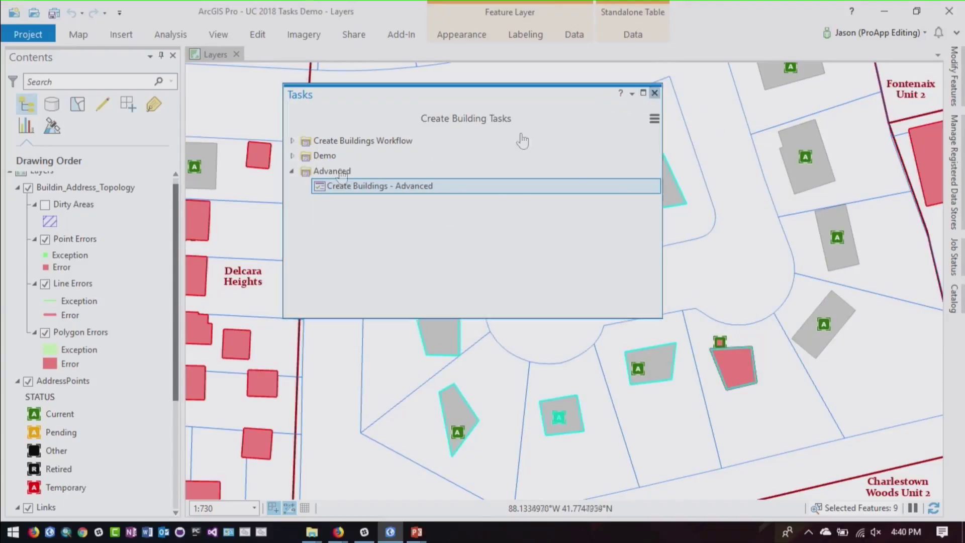
pyautogui.click(654, 93)
# Open the TASK_HISTORY standalone table from the map's contents.
pyautogui.scroll(-5, 96, 402)
pyautogui.rightClick(63, 507)
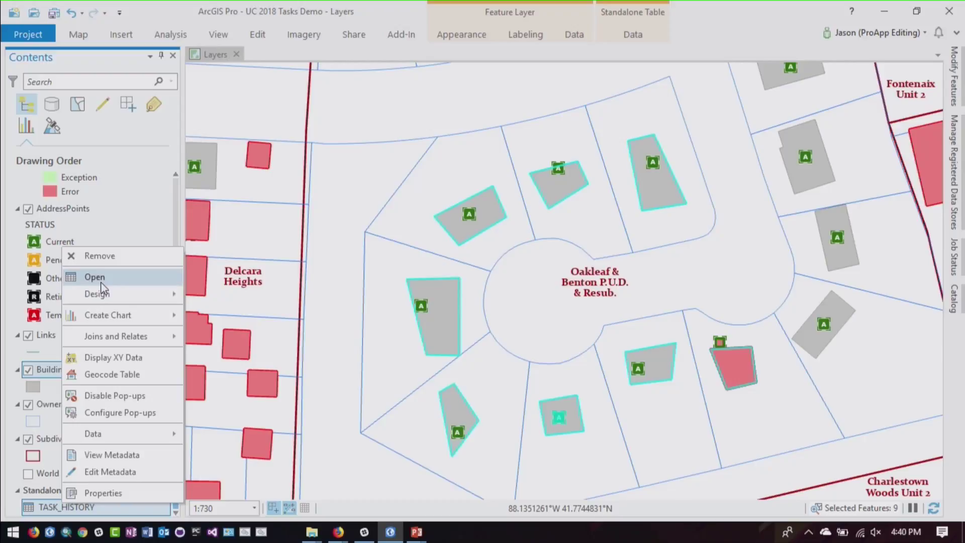
pyautogui.click(122, 277)
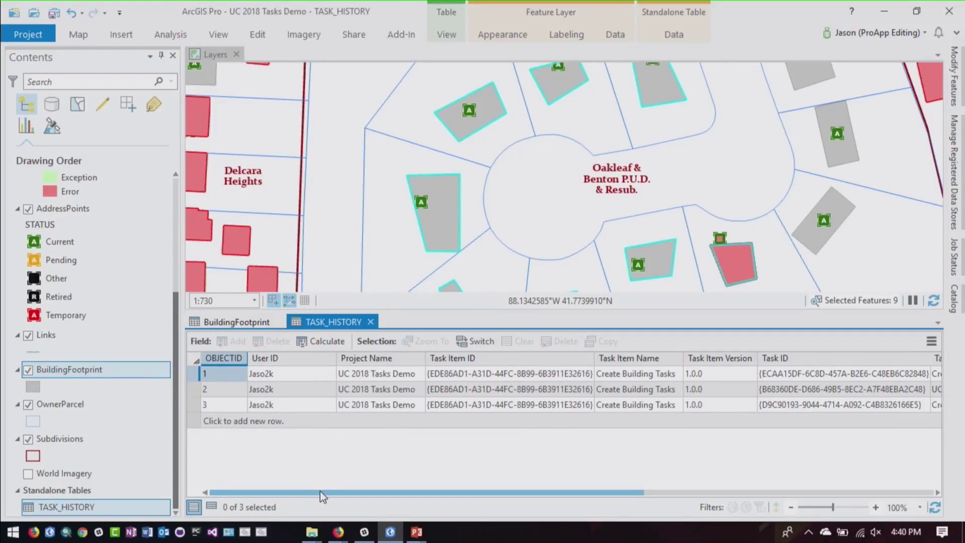
# Examine the TASK_HISTORY records across all columns, including user, task name, start and end times, duration, job ID and completion.
pyautogui.hscroll(3, 326, 497)
pyautogui.hscroll(-2, 326, 497)
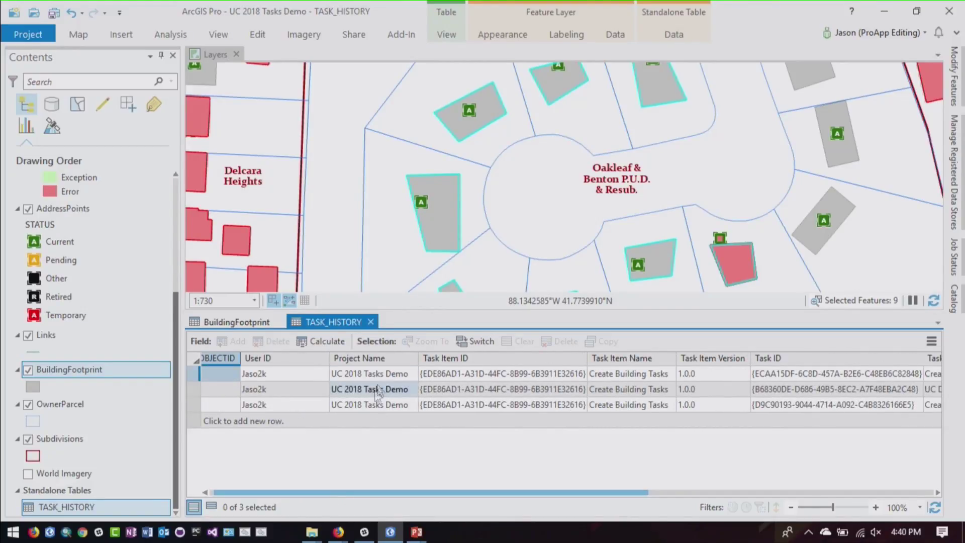
pyautogui.moveTo(409, 492); pyautogui.dragTo(492, 496)
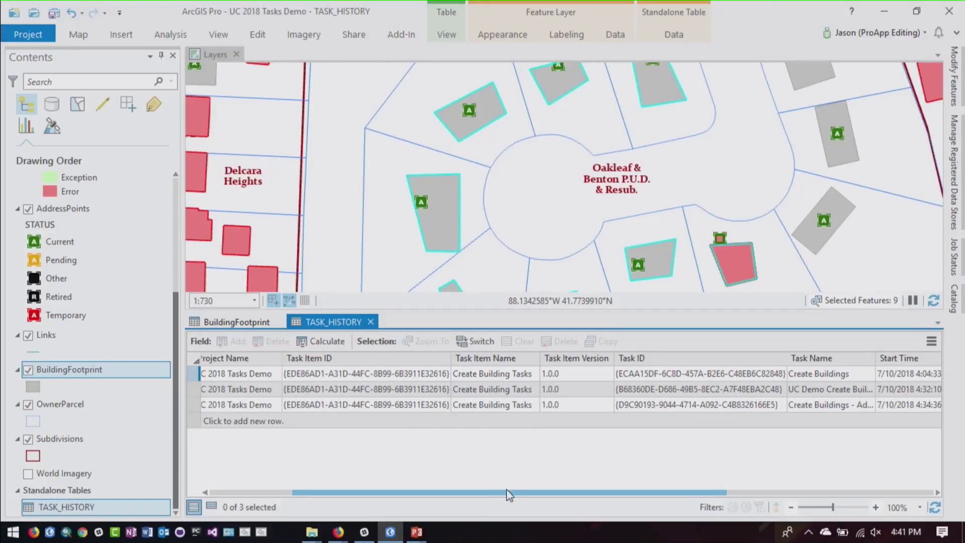
pyautogui.moveTo(512, 493); pyautogui.dragTo(652, 482)
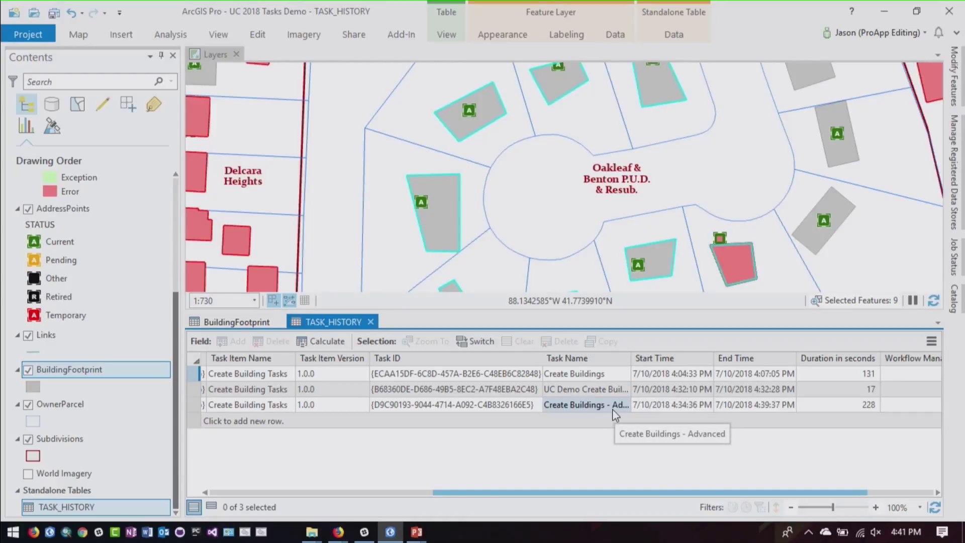
pyautogui.moveTo(595, 492); pyautogui.dragTo(661, 492)
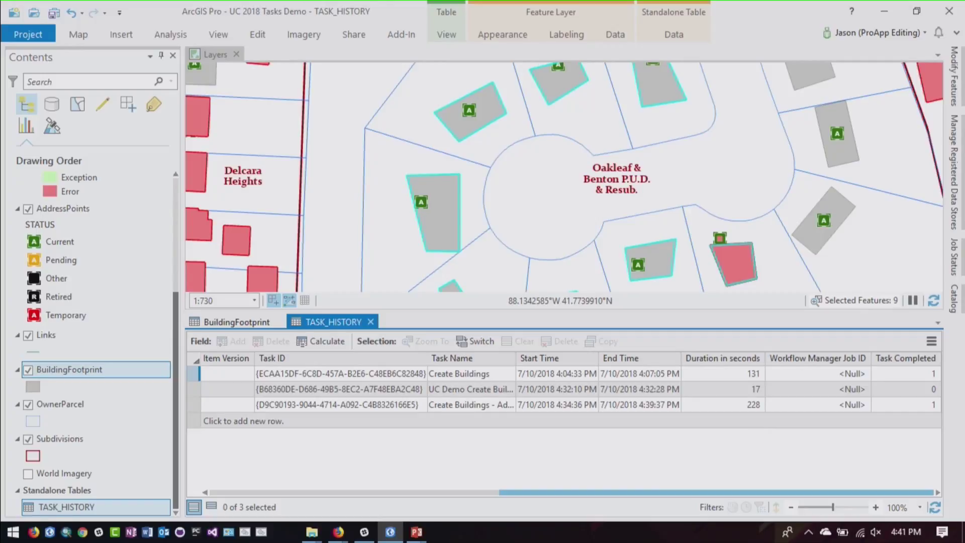
pyautogui.moveTo(927, 363)
pyautogui.moveTo(591, 498); pyautogui.dragTo(269, 463)
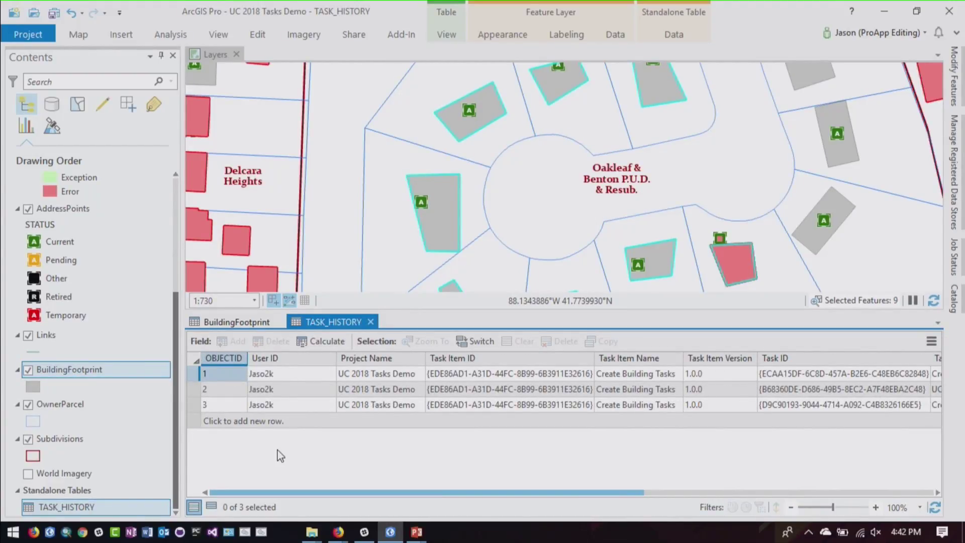